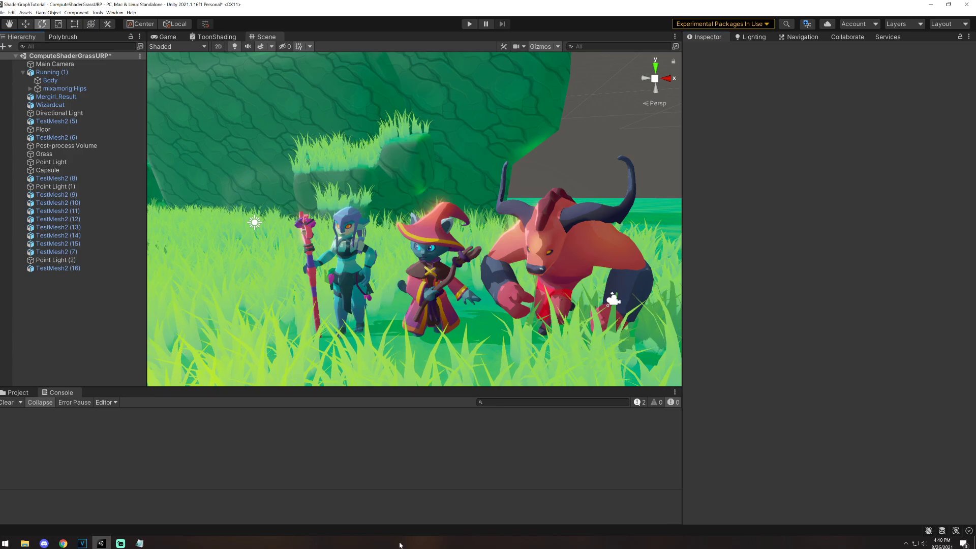
{"action": "left_click", "coordinate": [268, 221]}
{"action": "left_click_drag", "start_coordinate": [282, 209], "coordinate": [307, 204]}
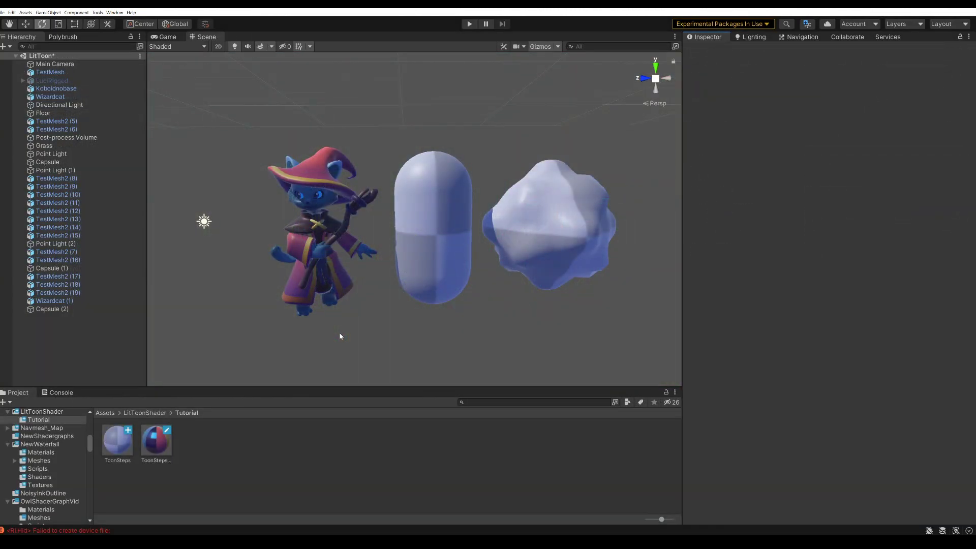
Inspect the wizard cat, capsule and bumpy test mesh, along with the ToonSteps and ToonStepsLuci materials.
{"action": "left_click", "coordinate": [326, 279]}
{"action": "left_click", "coordinate": [432, 229]}
{"action": "left_click", "coordinate": [548, 223]}
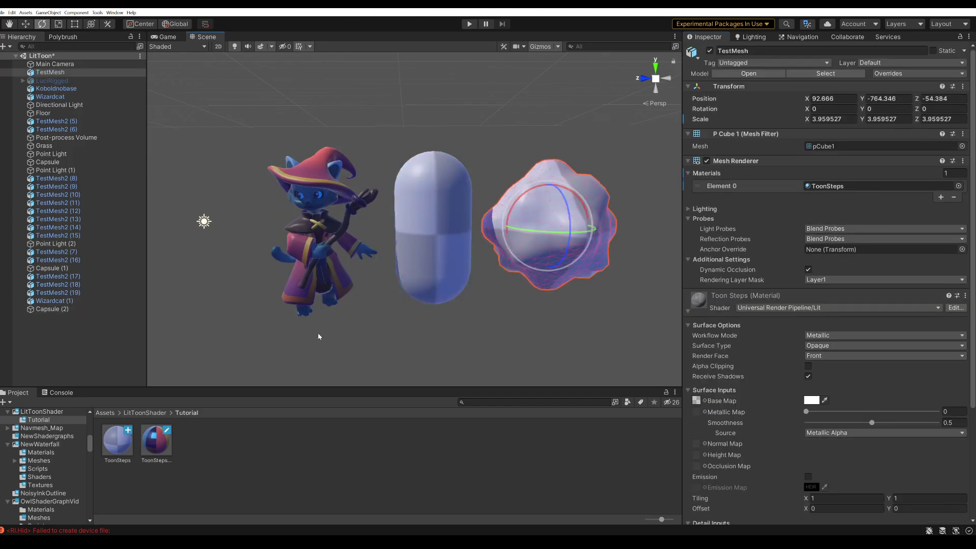
{"action": "left_click", "coordinate": [276, 435]}
{"action": "left_click", "coordinate": [158, 452]}
{"action": "left_click", "coordinate": [124, 448]}
{"action": "left_click", "coordinate": [157, 450]}
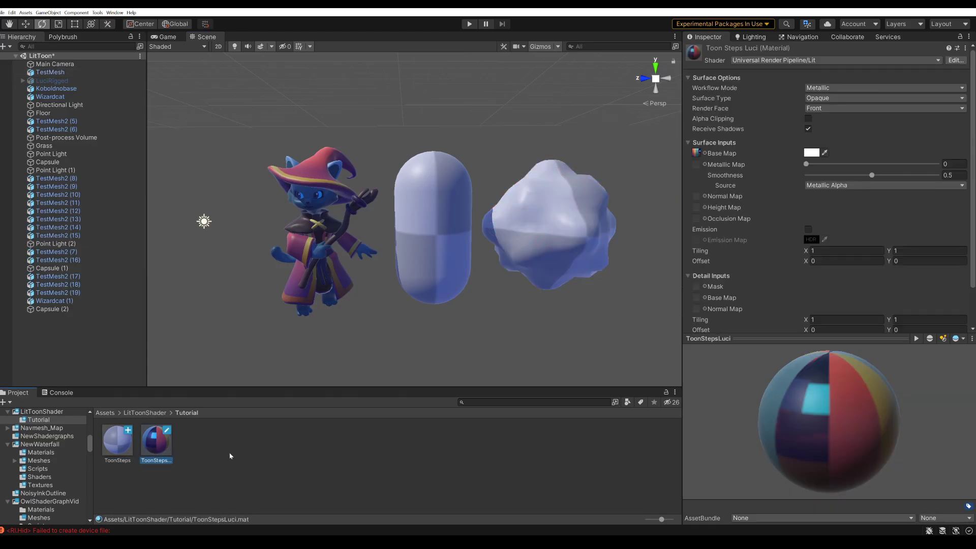
Create a Universal Render Pipeline Lit Shader Graph named ToonShader in the Tutorial folder.
{"action": "right_click", "coordinate": [270, 448]}
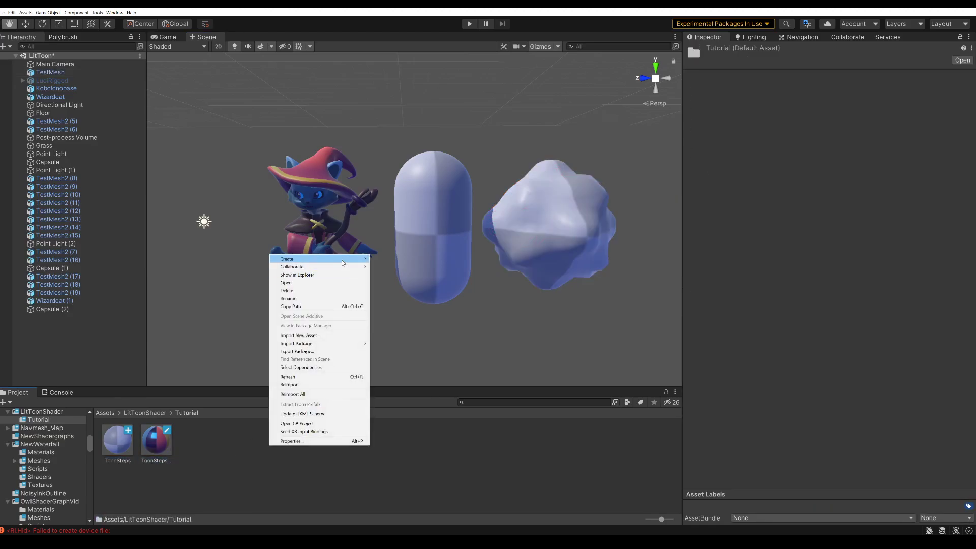
{"action": "mouse_move", "coordinate": [351, 263]}
{"action": "mouse_move", "coordinate": [436, 225]}
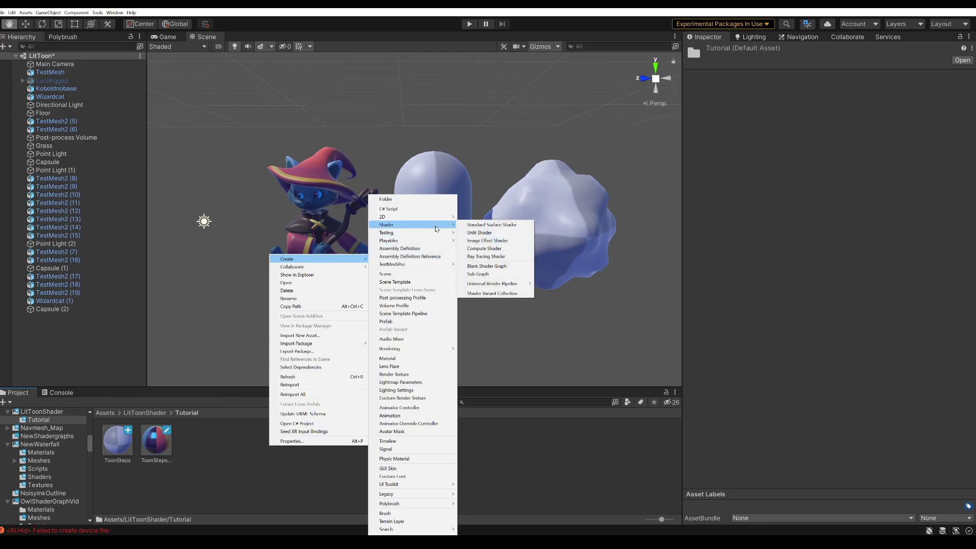
{"action": "mouse_move", "coordinate": [508, 284]}
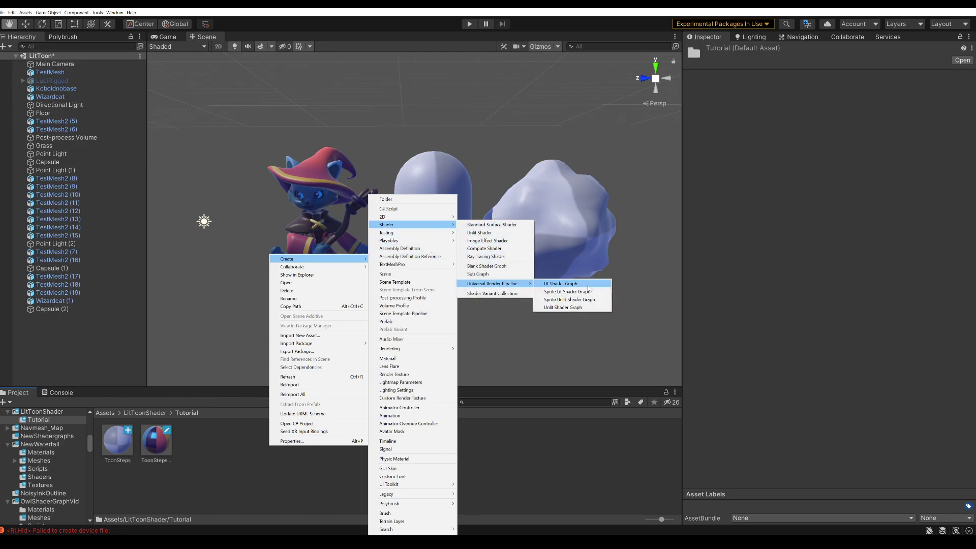
{"action": "left_click", "coordinate": [588, 287]}
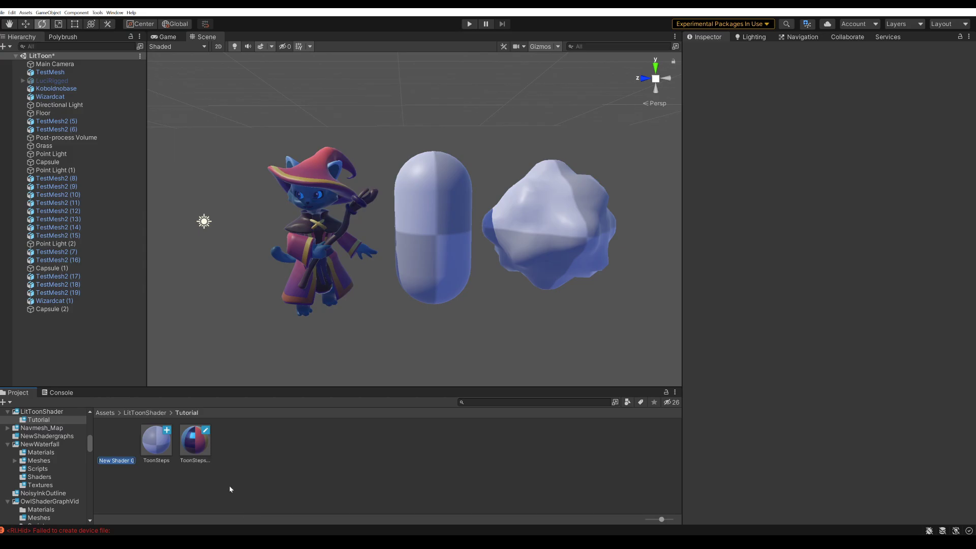
{"action": "type", "text": "ToonShader"}
{"action": "key", "text": "Return"}
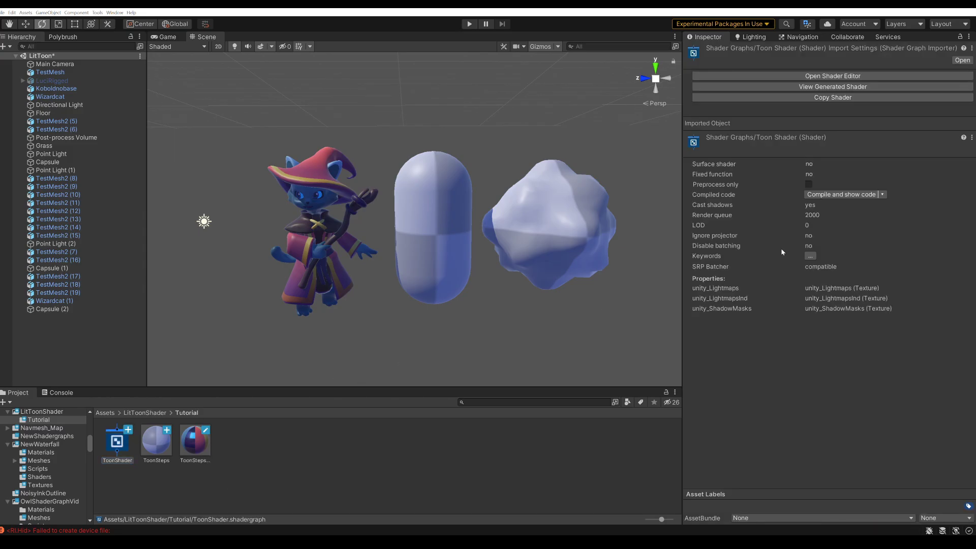
Add a Custom Function node to the ToonShader graph and show its settings in the Graph Inspector.
{"action": "left_click", "coordinate": [764, 75]}
{"action": "scroll", "coordinate": [336, 203], "scroll_direction": "down", "scroll_amount": 5}
{"action": "middle_click_drag", "start_coordinate": [336, 203], "coordinate": [521, 209]}
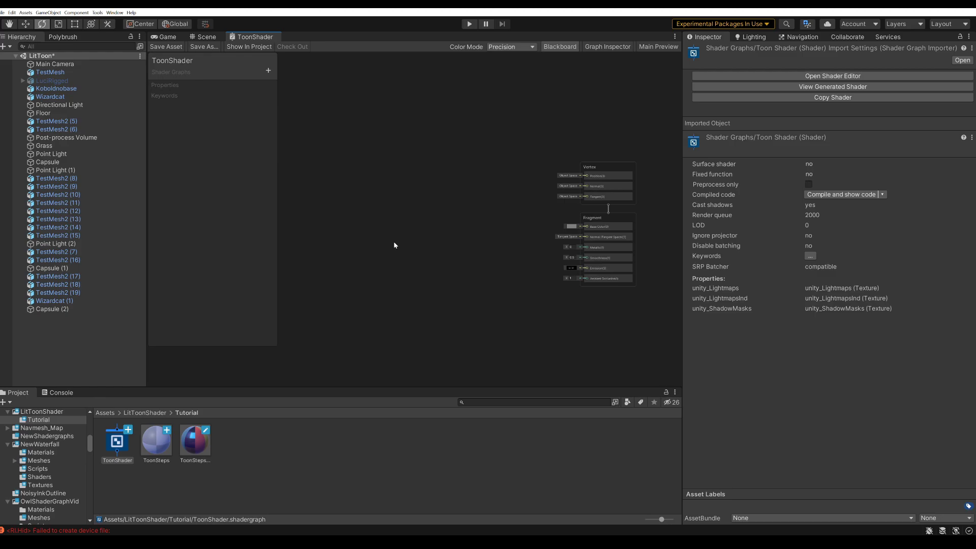
{"action": "right_click", "coordinate": [355, 174]}
{"action": "left_click", "coordinate": [367, 179]}
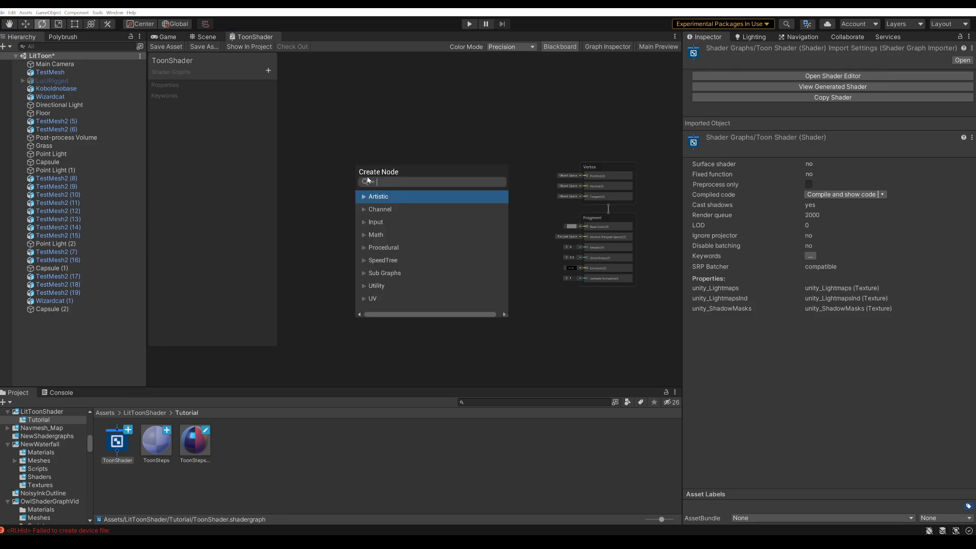
{"action": "type", "text": "custom function"}
{"action": "key", "text": "Return"}
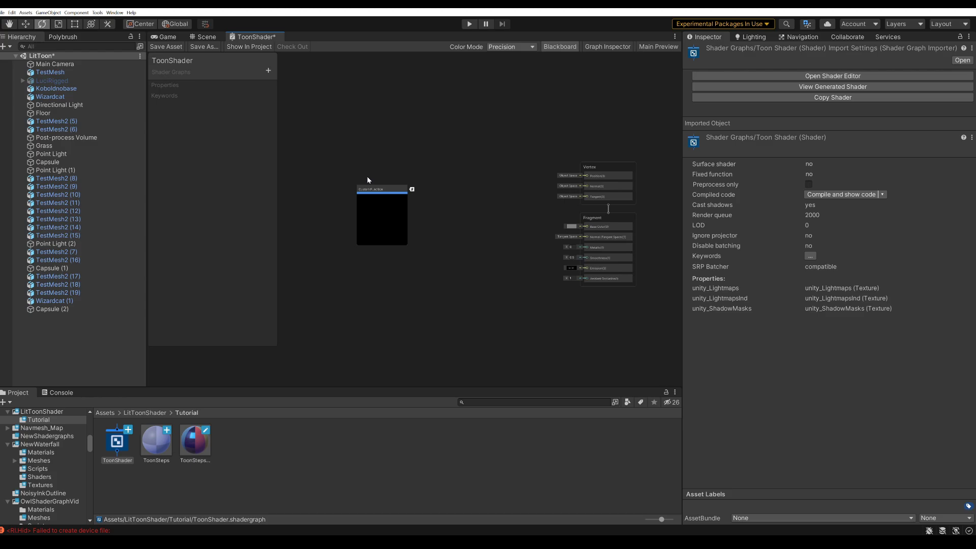
{"action": "left_click", "coordinate": [591, 46]}
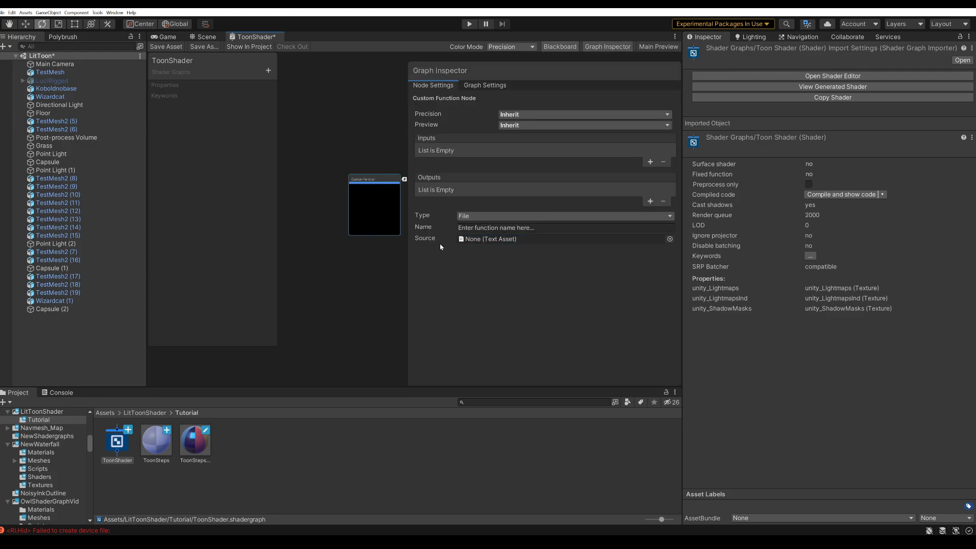
Try the String type for the Custom Function node and return it to File.
{"action": "left_click", "coordinate": [459, 217]}
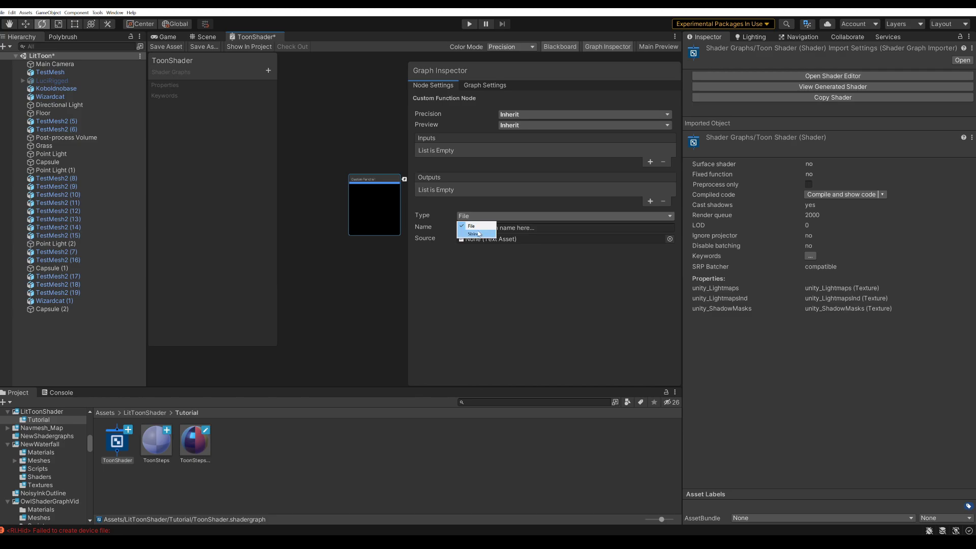
{"action": "left_click", "coordinate": [477, 234]}
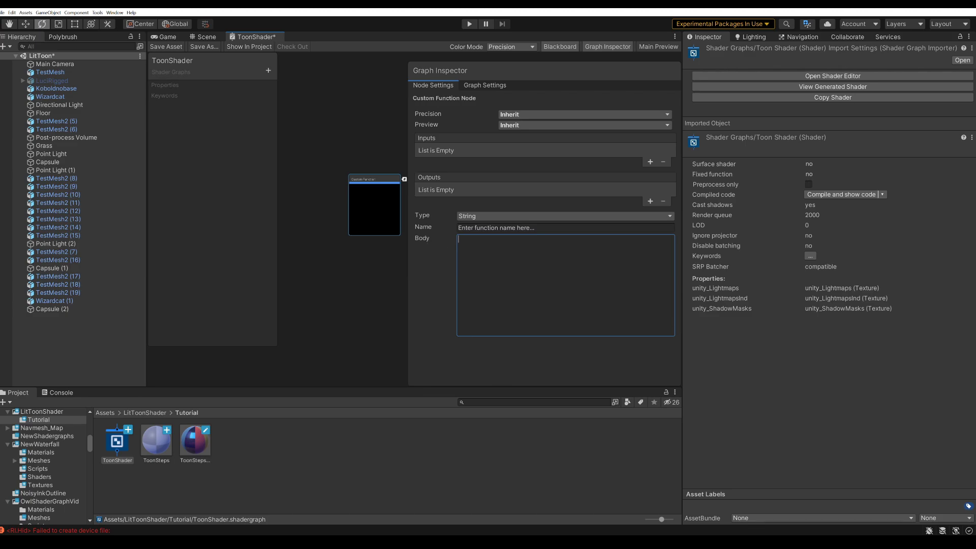
{"action": "left_click", "coordinate": [491, 216]}
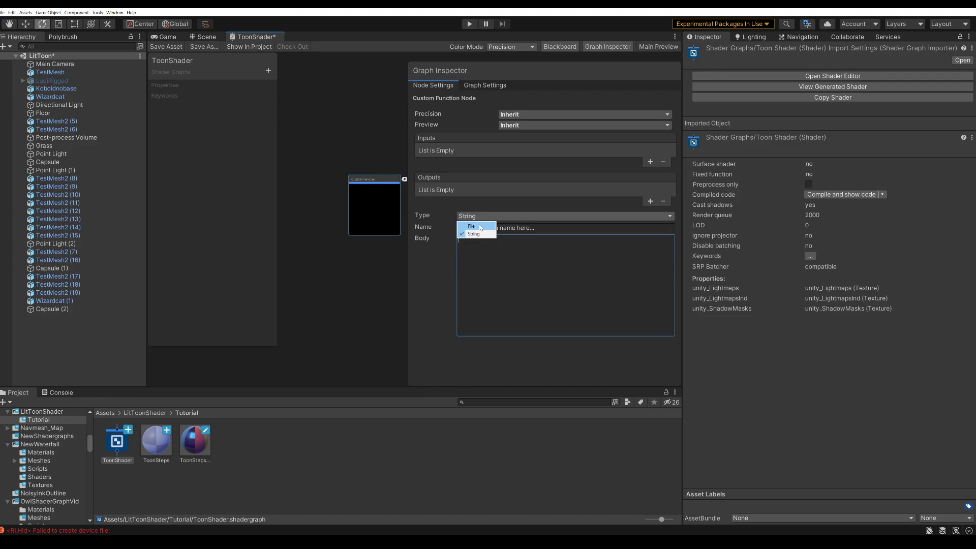
{"action": "left_click", "coordinate": [479, 226]}
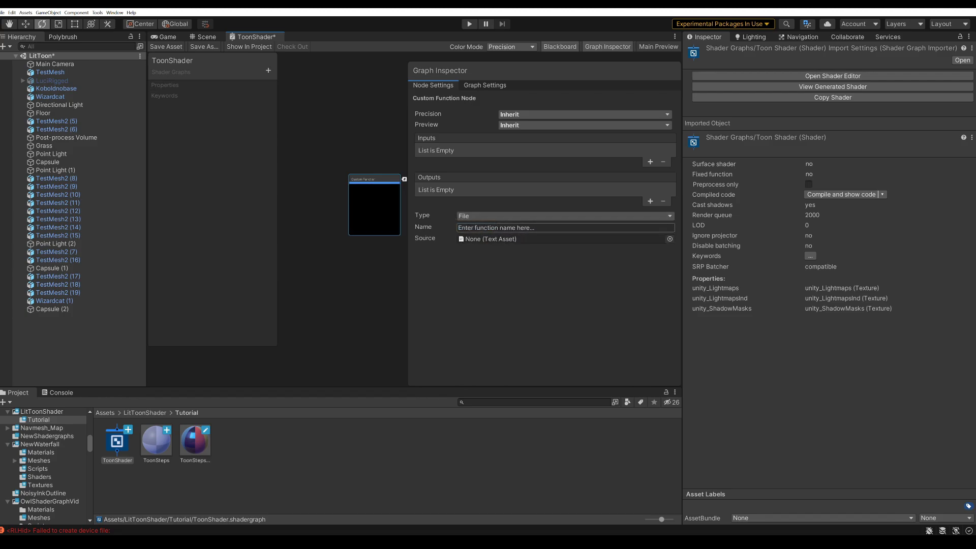
{"action": "left_click", "coordinate": [367, 432]}
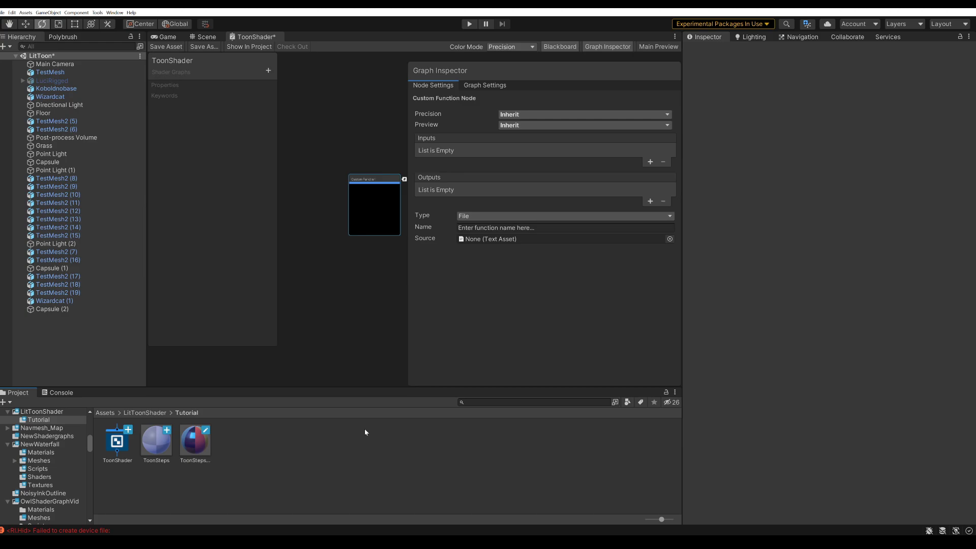
{"action": "right_click", "coordinate": [342, 449]}
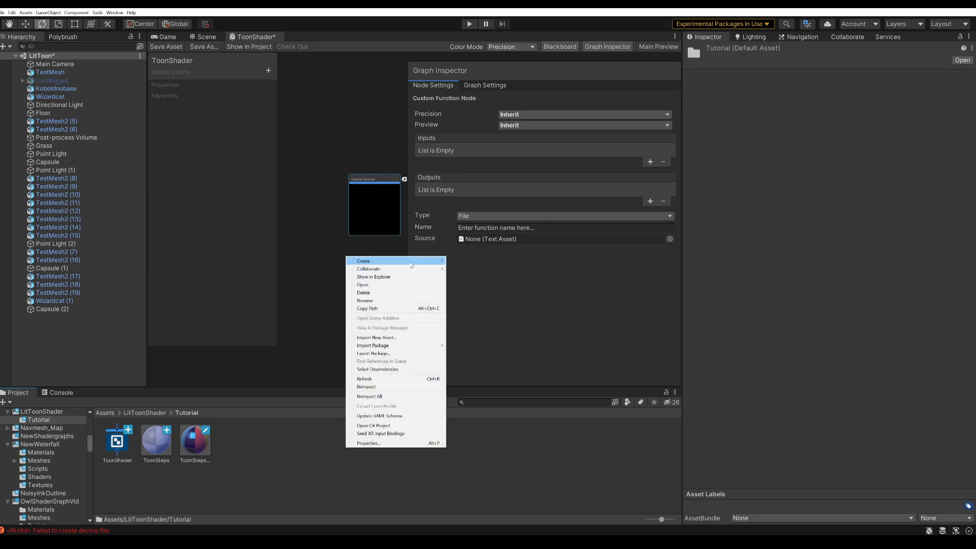
{"action": "mouse_move", "coordinate": [386, 261]}
{"action": "left_click", "coordinate": [315, 478]}
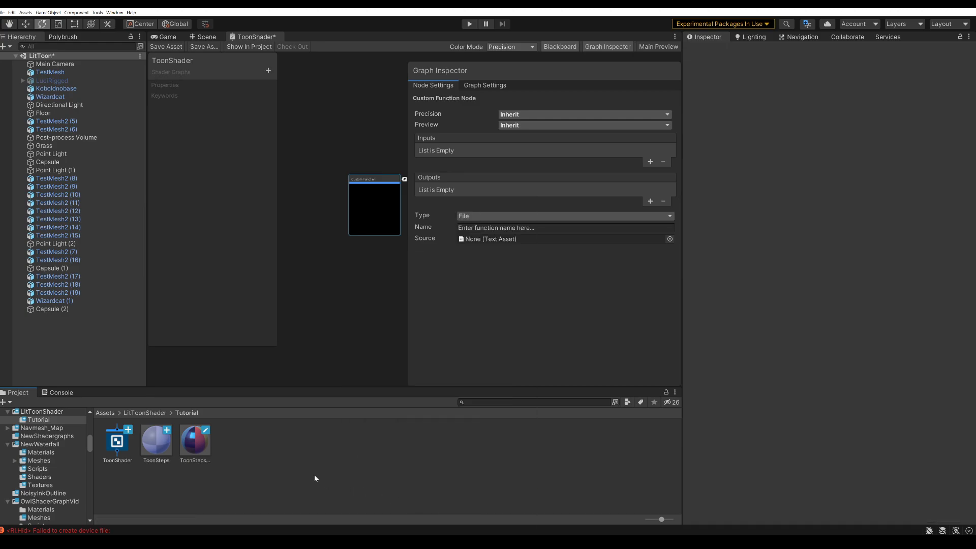
Show the Tutorial folder in File Explorer and create a new text document in the LitToonShader folder.
{"action": "right_click", "coordinate": [277, 466]}
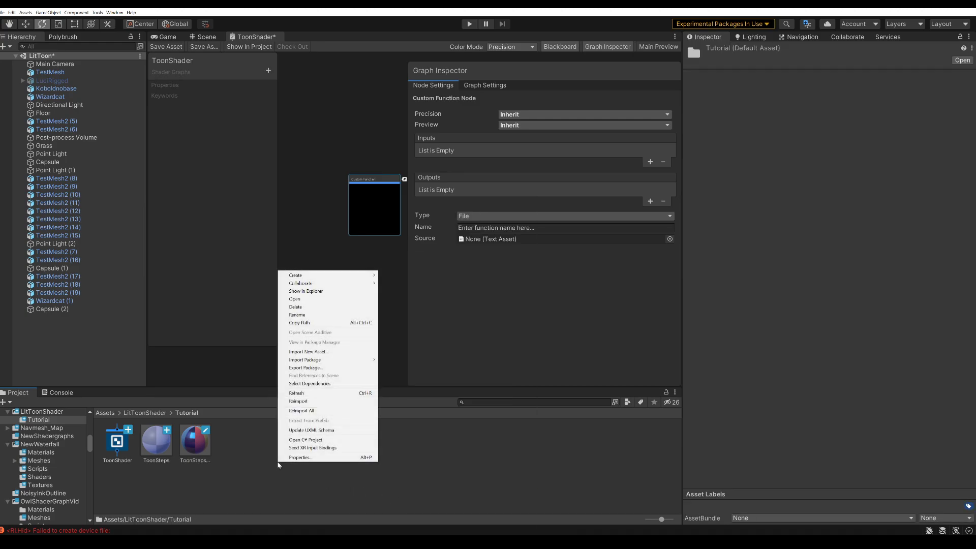
{"action": "left_click", "coordinate": [343, 291]}
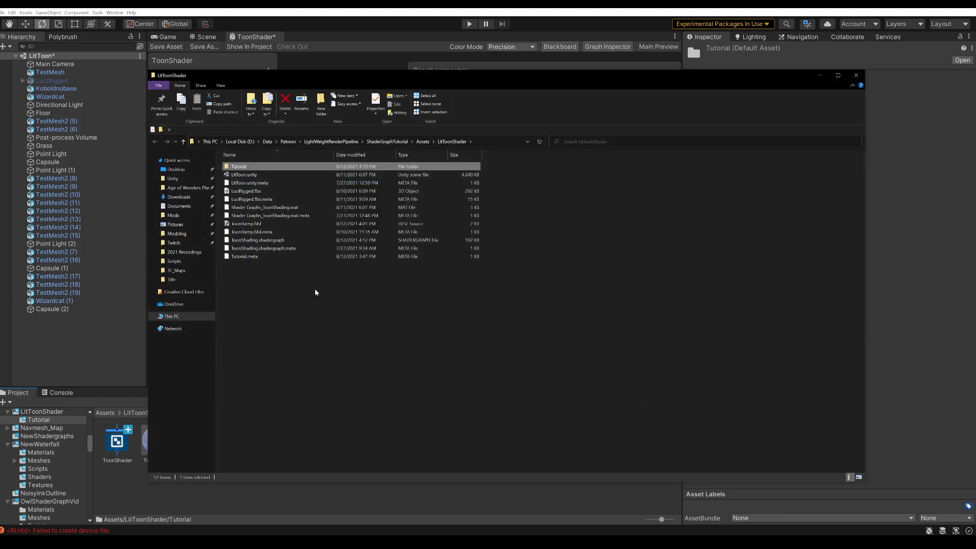
{"action": "right_click", "coordinate": [315, 292]}
{"action": "mouse_move", "coordinate": [300, 374]}
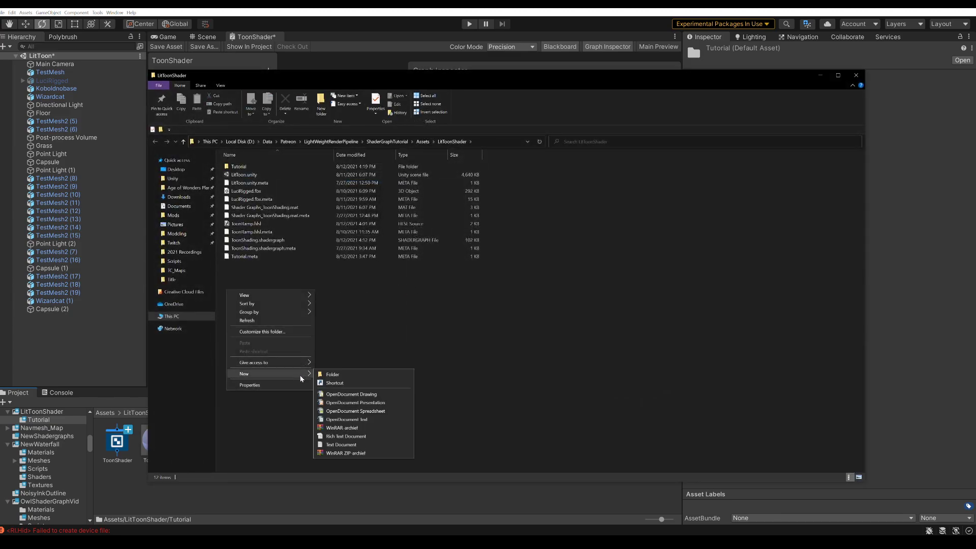
{"action": "left_click", "coordinate": [359, 445]}
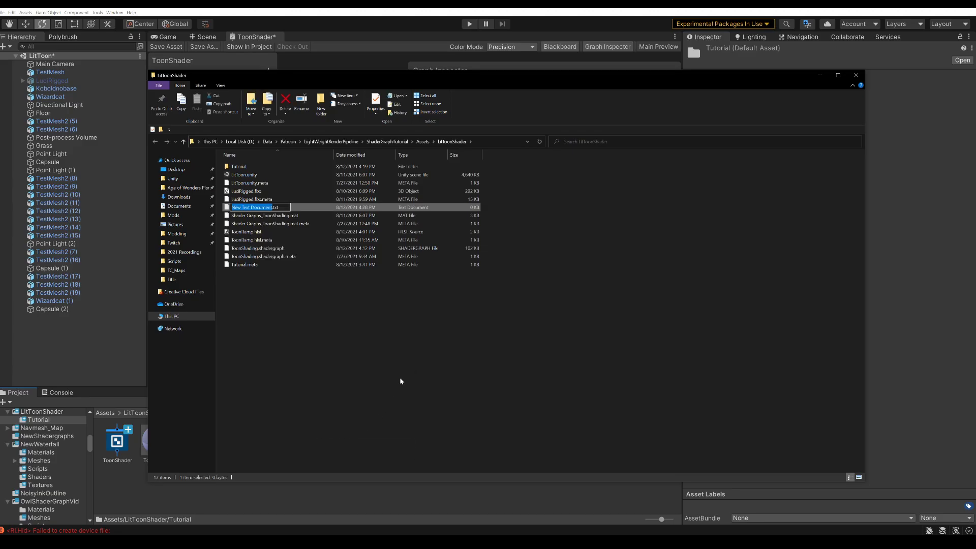
Rename the new text document as ToonShading.hlsl, accepting the file extension change.
{"action": "type", "text": "ToonShading"}
{"action": "key", "text": "Right"}
{"action": "key", "text": "shift+End"}
{"action": "type", "text": "hlsl"}
{"action": "key", "text": "Return"}
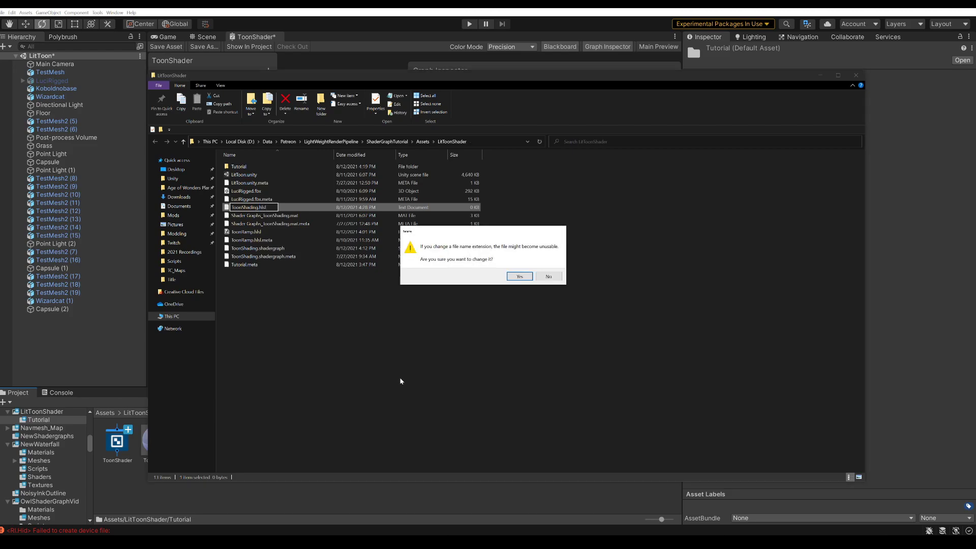
{"action": "left_click", "coordinate": [520, 277]}
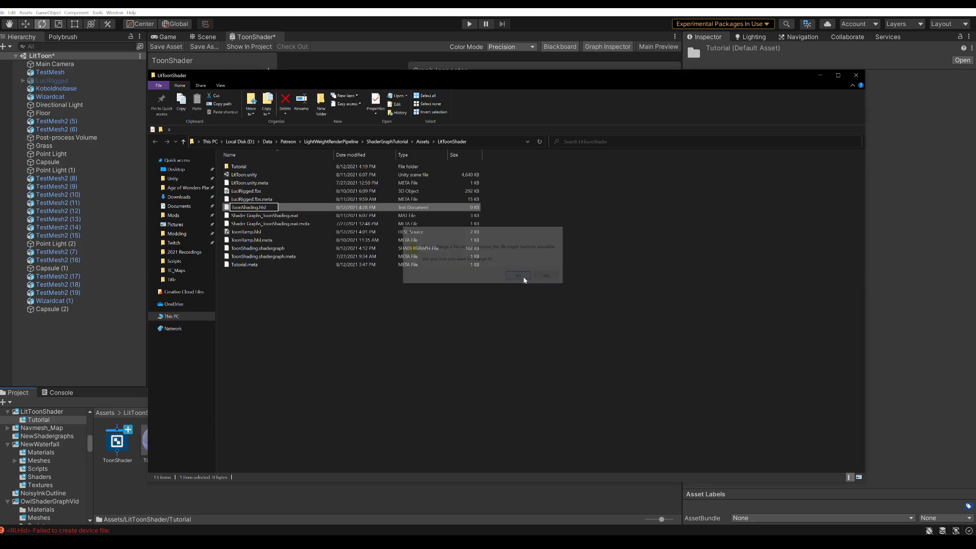
Return to Unity and assign the ToonShading file as the Custom Function node's source.
{"action": "left_click", "coordinate": [456, 493]}
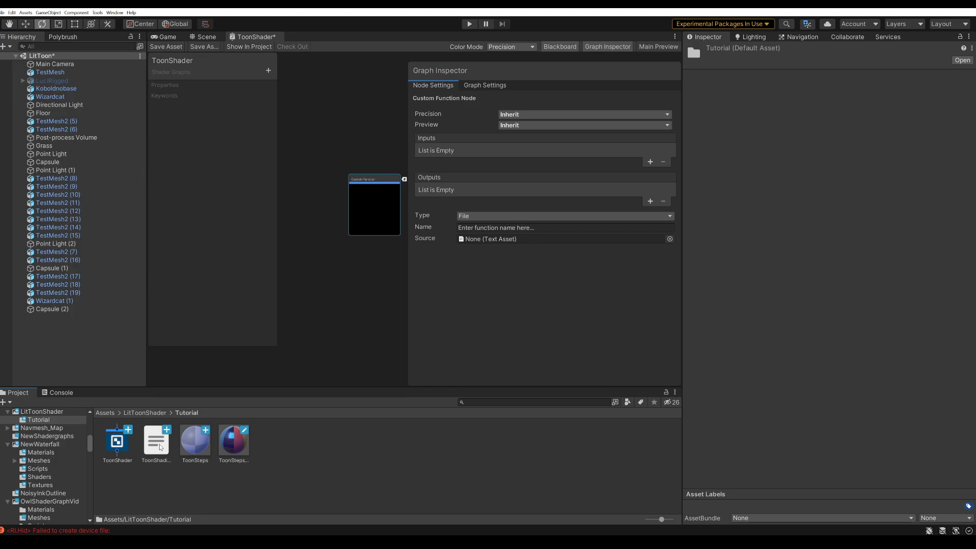
{"action": "left_click_drag", "start_coordinate": [159, 445], "coordinate": [504, 243]}
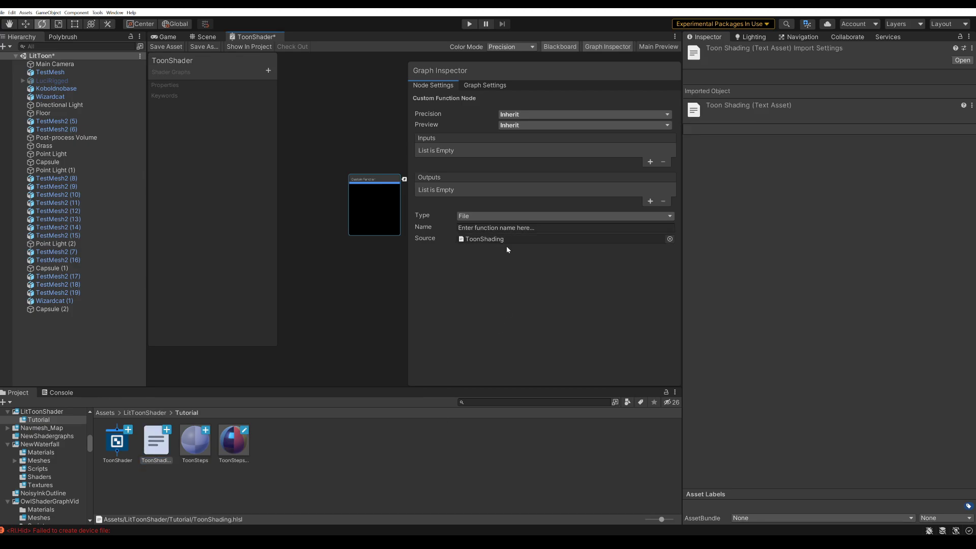
{"action": "left_click", "coordinate": [511, 228]}
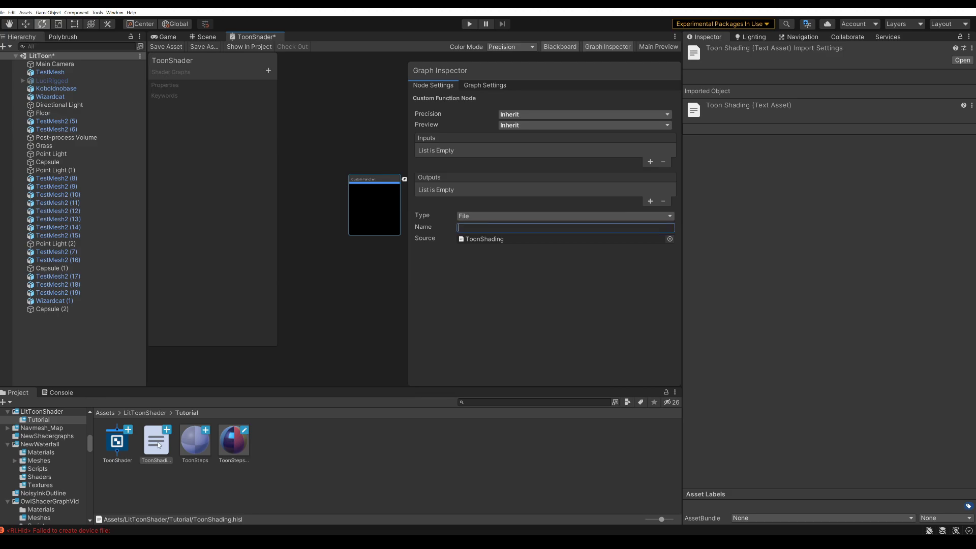
Open ToonShading.hlsl in Visual Studio Code and begin its function declaration with void ToonShading_float.
{"action": "left_click", "coordinate": [158, 443]}
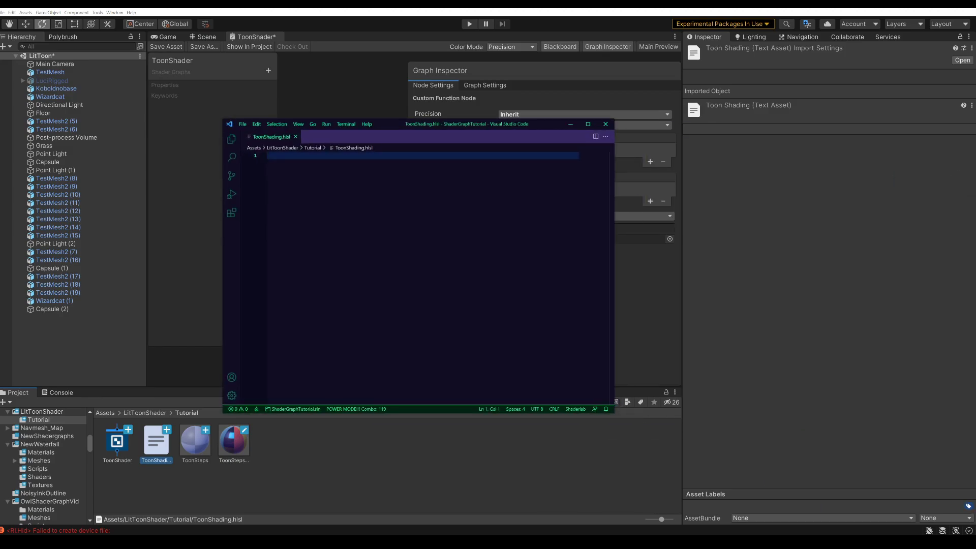
{"action": "type", "text": "vo"}
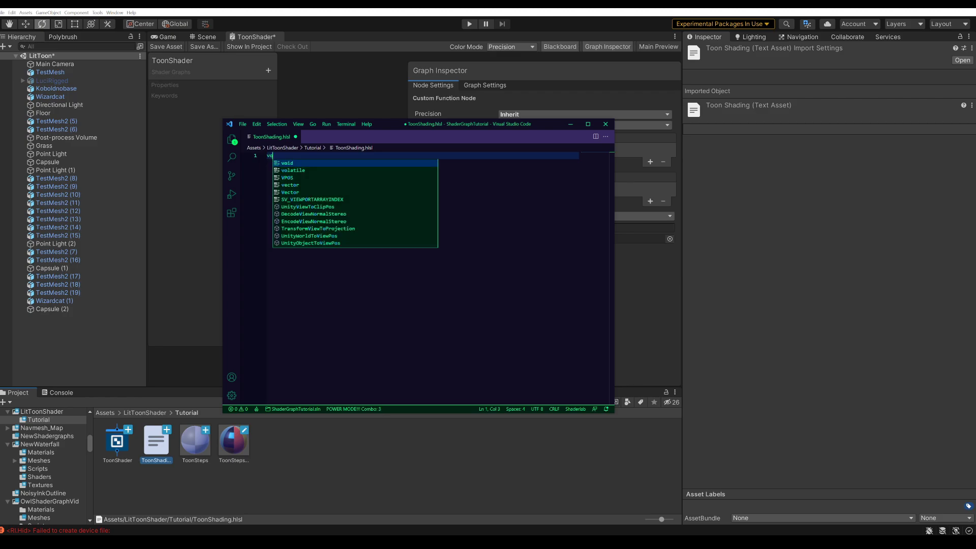
{"action": "type", "text": "id ToonShading_float"}
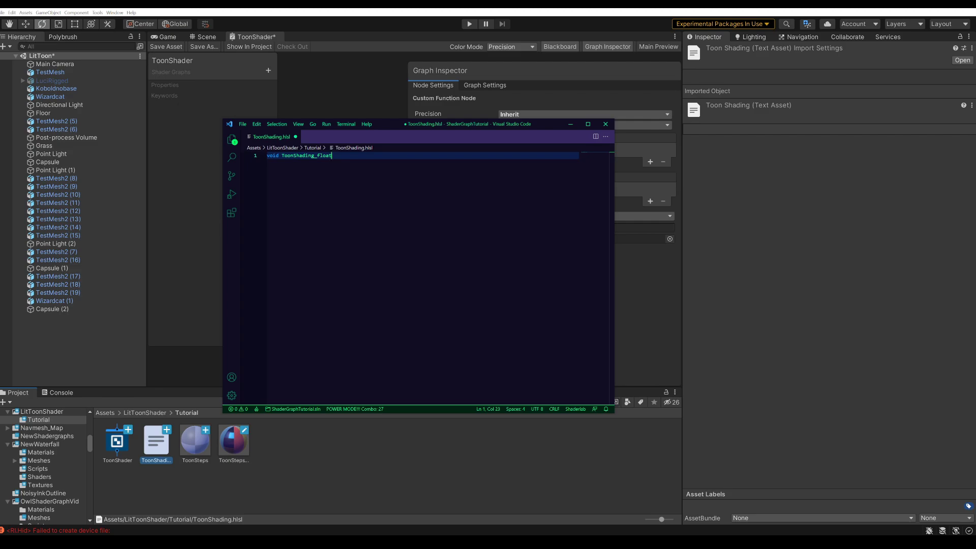
Add the ToonShading_float inputs float3 Normal, float ToonRampSmoothness, float3 ClipSpacePos and float3 WorldPos.
{"action": "type", "text": "(in float3 Normal, in float To"}
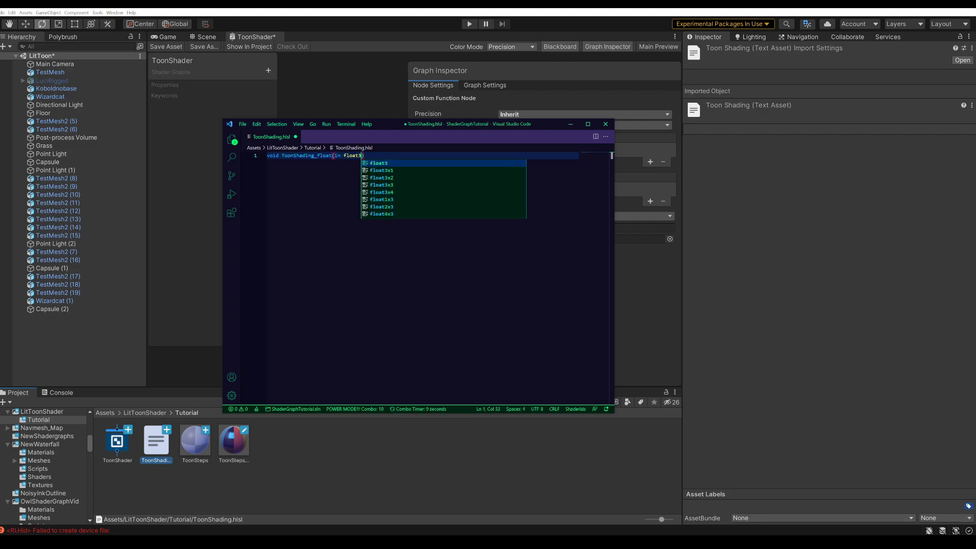
{"action": "type", "text": "onRampSmoothness, in float3 ClipSpacePos,"}
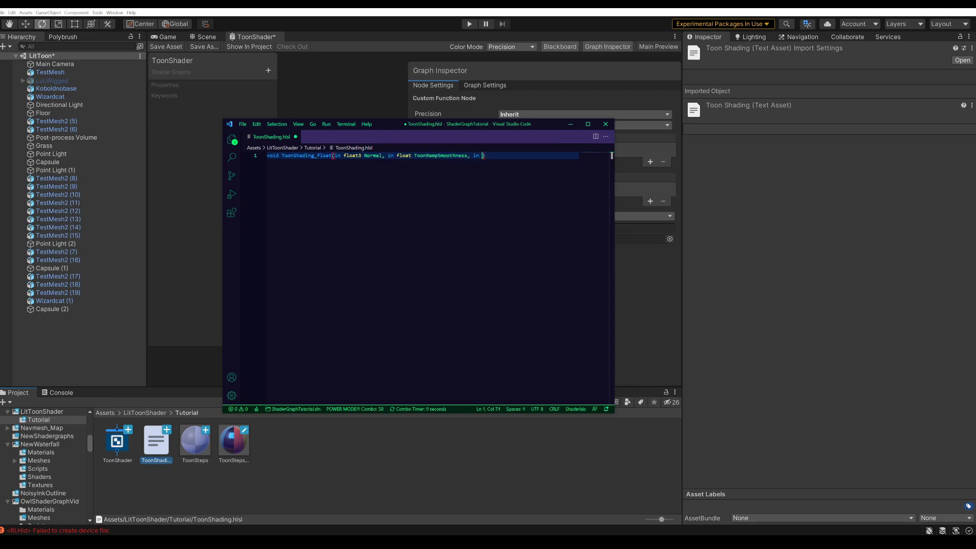
{"action": "type", "text": " in float3 WorldspacePos"}
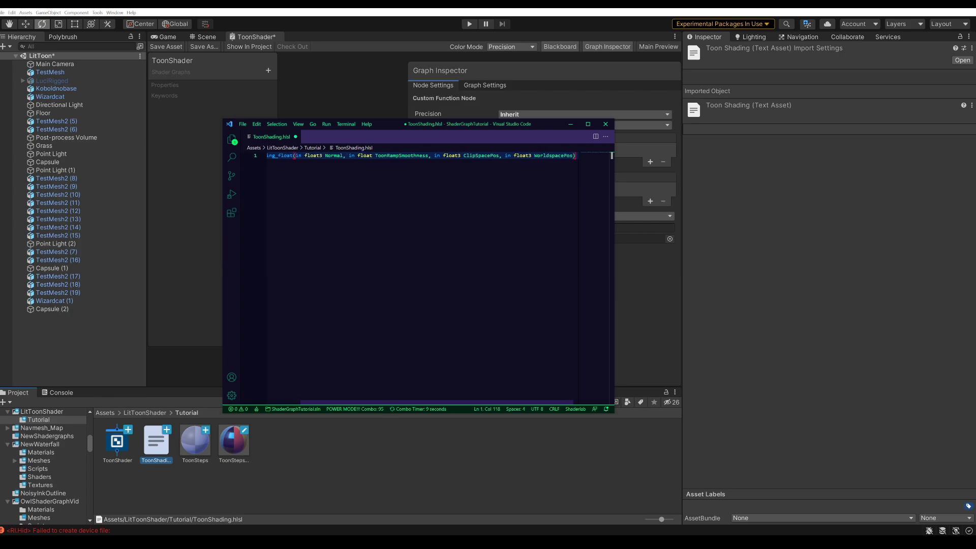
{"action": "key", "text": "ctrl+z"}
{"action": "type", "text": "WorldPos"}
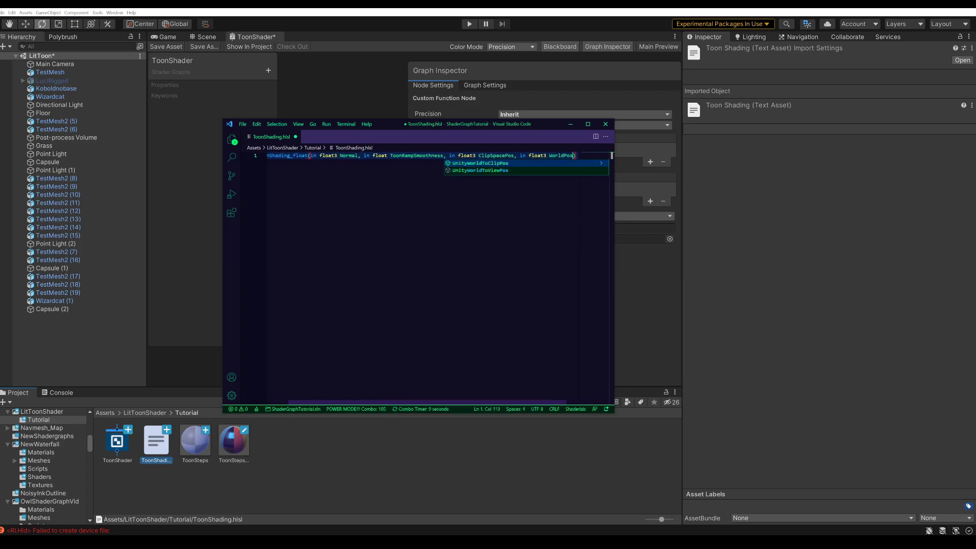
{"action": "key", "text": "Escape"}
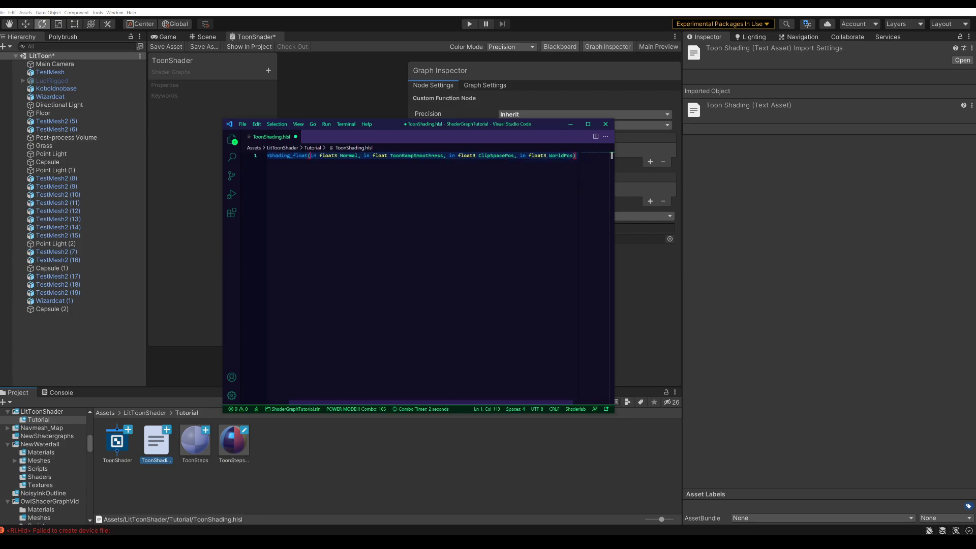
Append the inputs float4 ToonRampTinting and, on a second line, float ToonRampOffset to the function's parameters.
{"action": "type", "text": ", in float4 ToonRampTin"}
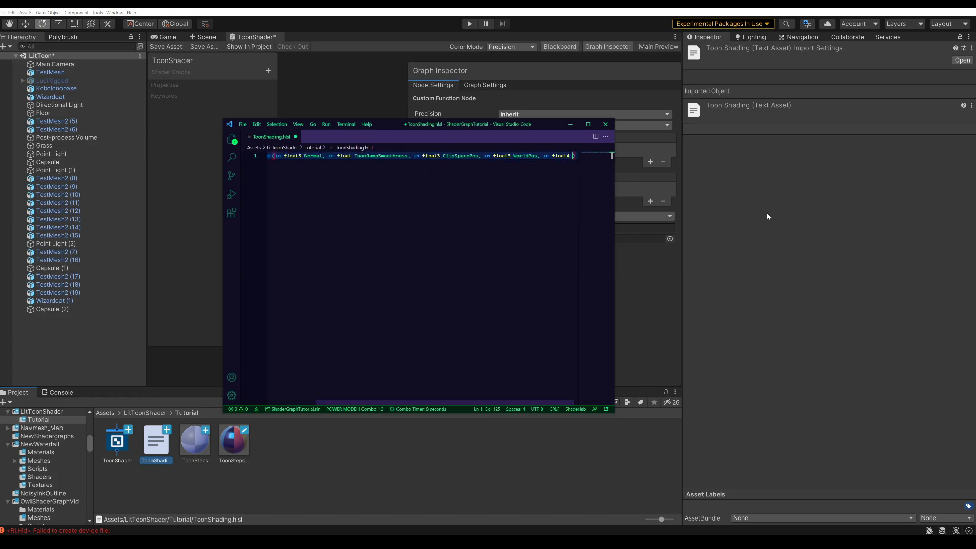
{"action": "type", "text": "ting,"}
{"action": "key", "text": "Return"}
{"action": "type", "text": "in float ToonRampD"}
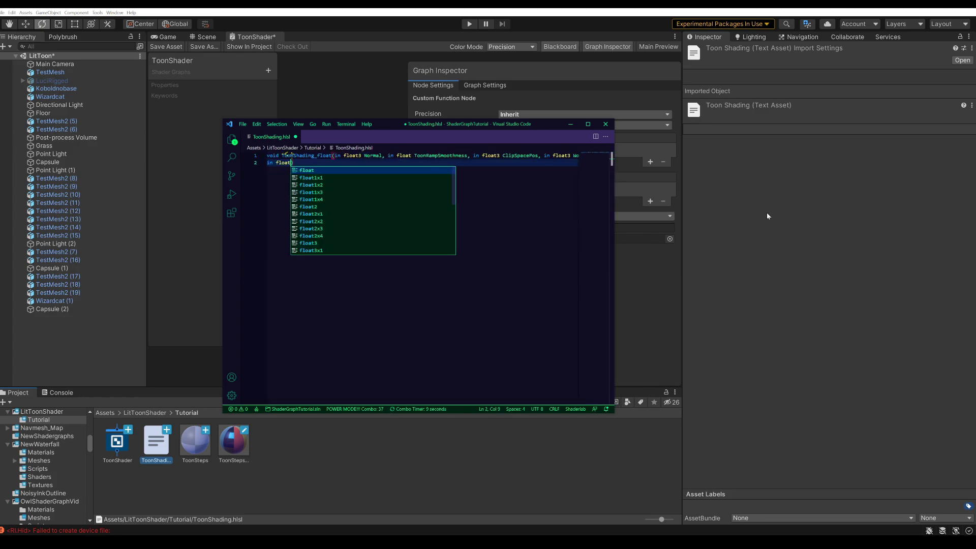
{"action": "type", "text": "ffset"}
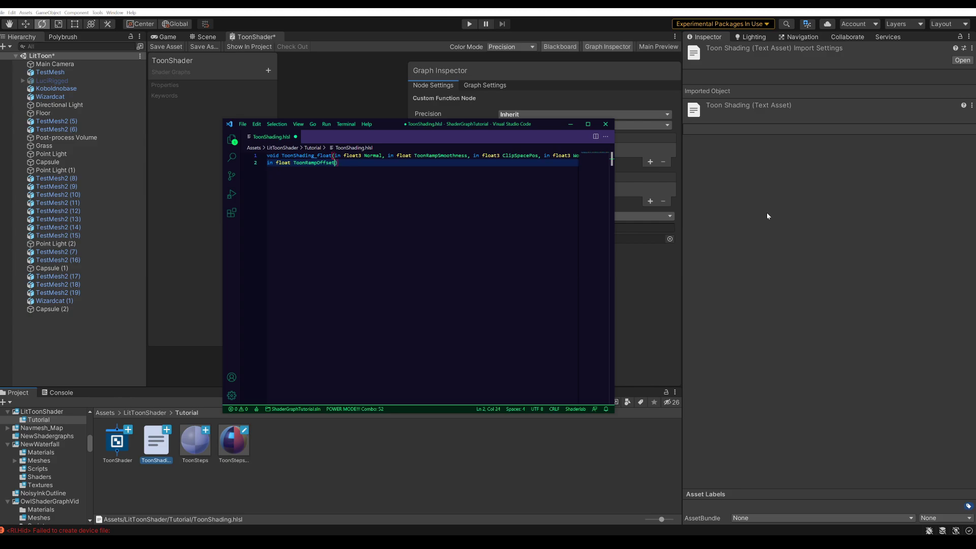
{"action": "type", "text": ", out float3 ToonRa"}
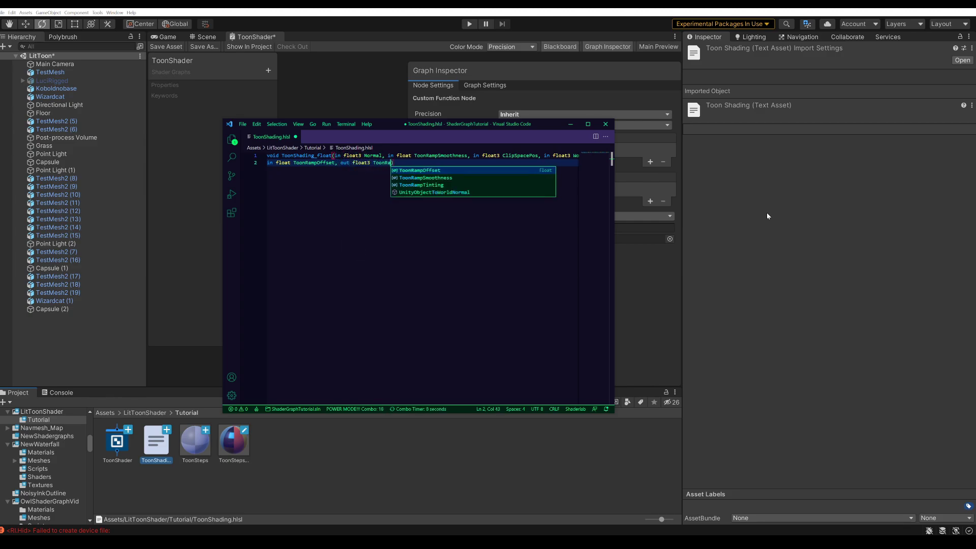
{"action": "type", "text": "mpOutput, out float3 Direction"}
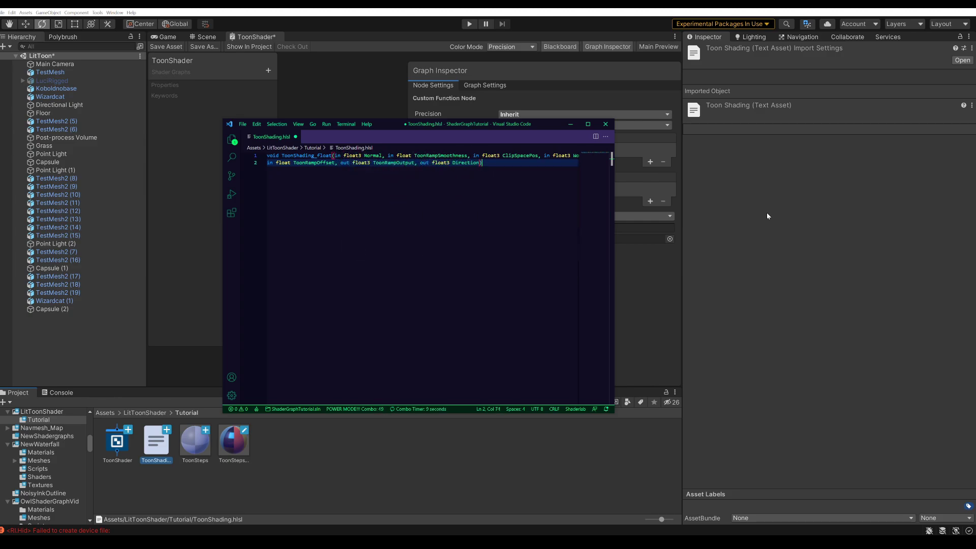
Add the outputs float3 ToonRampOutput and float3 Direction to the parameters, and open the function body with braces.
{"action": "key", "text": "Return"}
{"action": "type", "text": "{"}
{"action": "key", "text": "Return"}
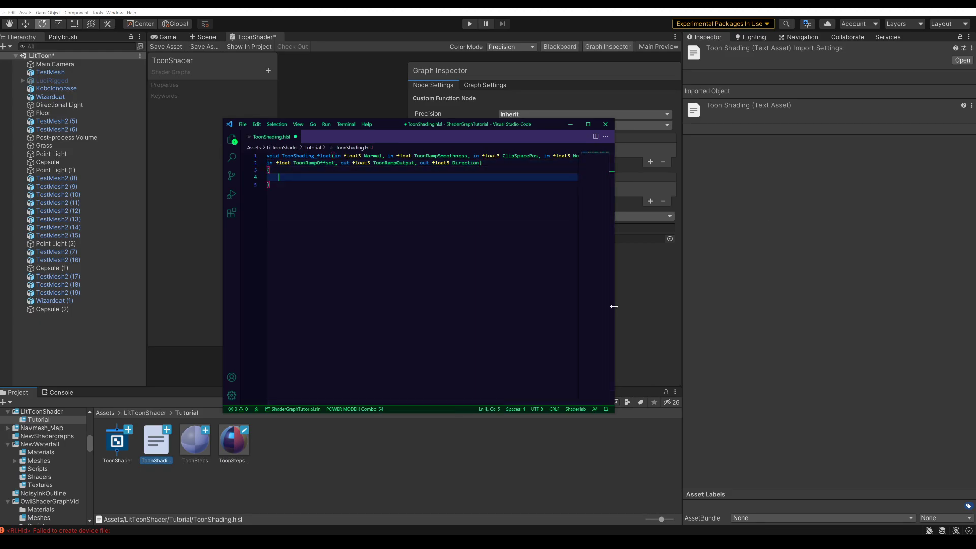
Enlarge the code editor window and begin an #ifdef SHADERGRAPH_PREVIEW block that sets ToonRampOutput = float3(0.5,0.5,0).
{"action": "left_click_drag", "start_coordinate": [614, 306], "coordinate": [810, 306]}
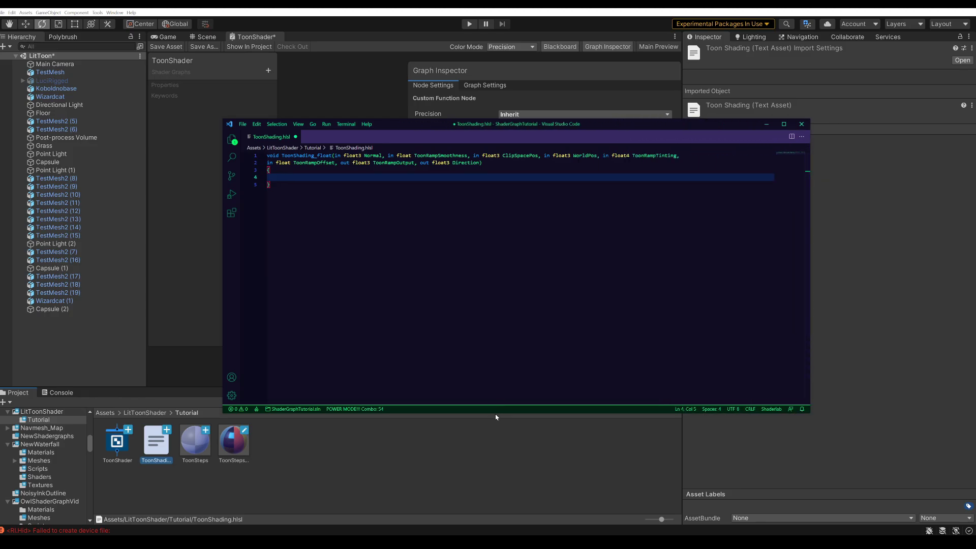
{"action": "left_click_drag", "start_coordinate": [496, 413], "coordinate": [496, 486]}
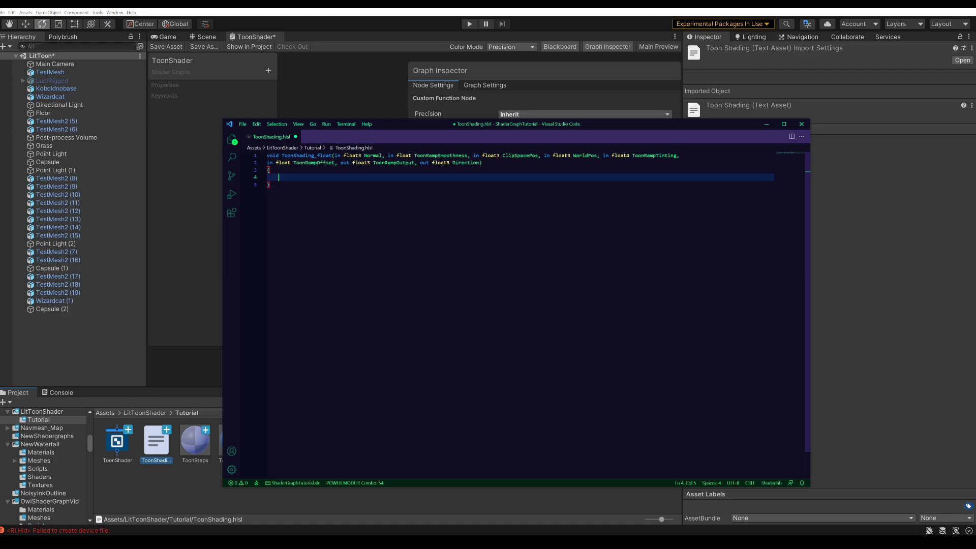
{"action": "type", "text": "#ifdef SHADERGRAPH_PREVI"}
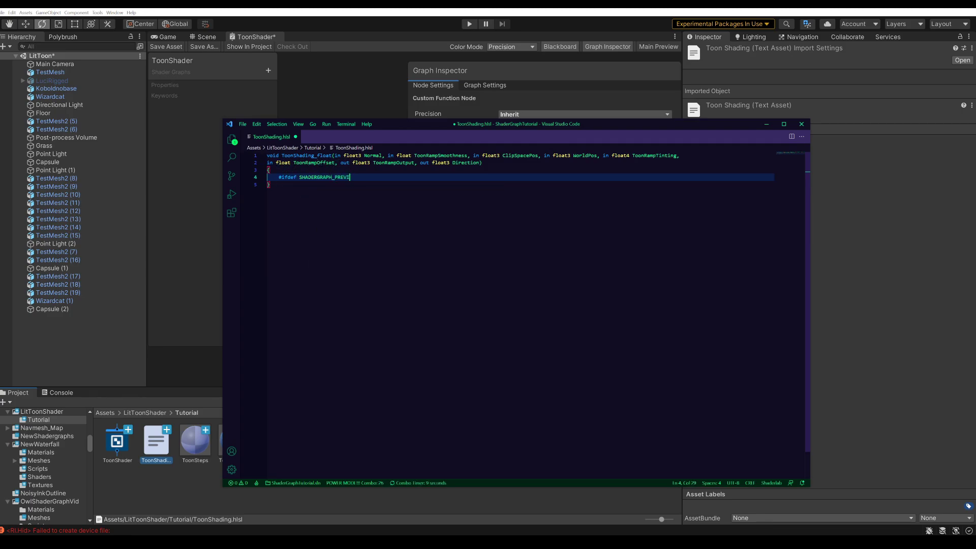
{"action": "type", "text": "EW"}
{"action": "key", "text": "Return"}
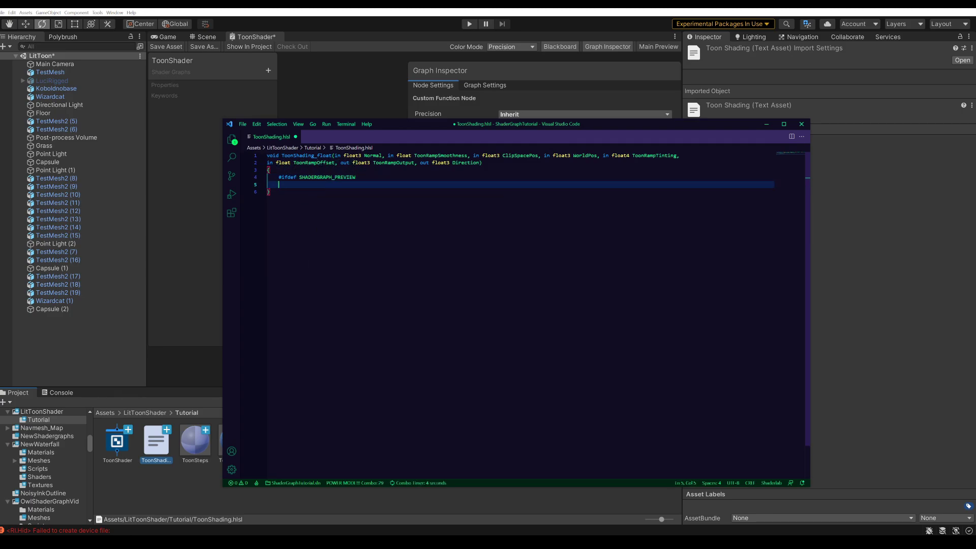
{"action": "type", "text": "Too"}
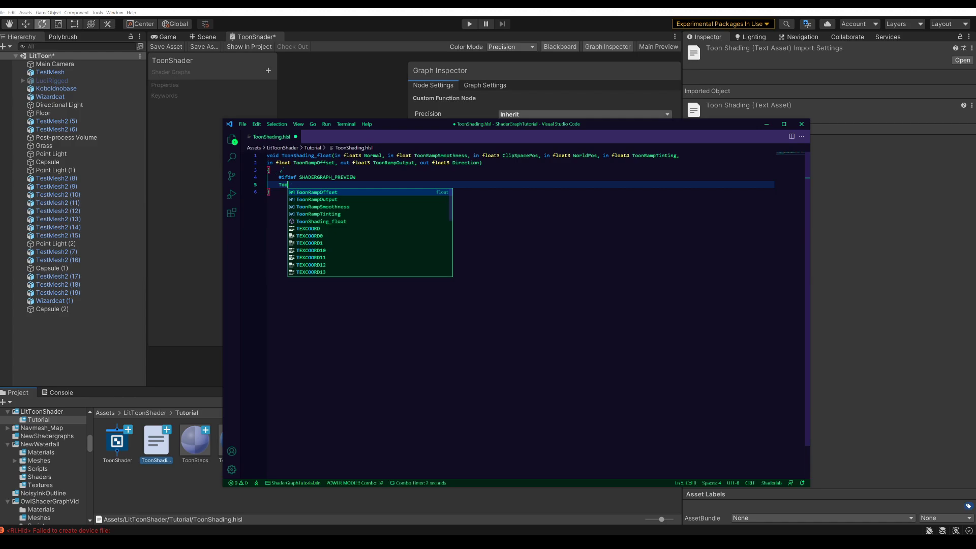
{"action": "type", "text": "nRampOutput"}
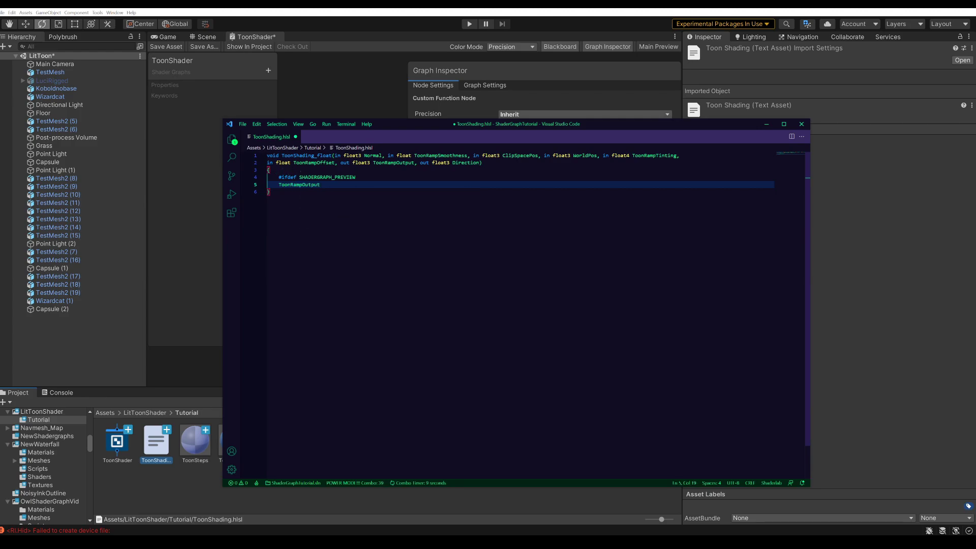
{"action": "type", "text": "= float3(0.5,0.5,0);"}
{"action": "key", "text": "Return"}
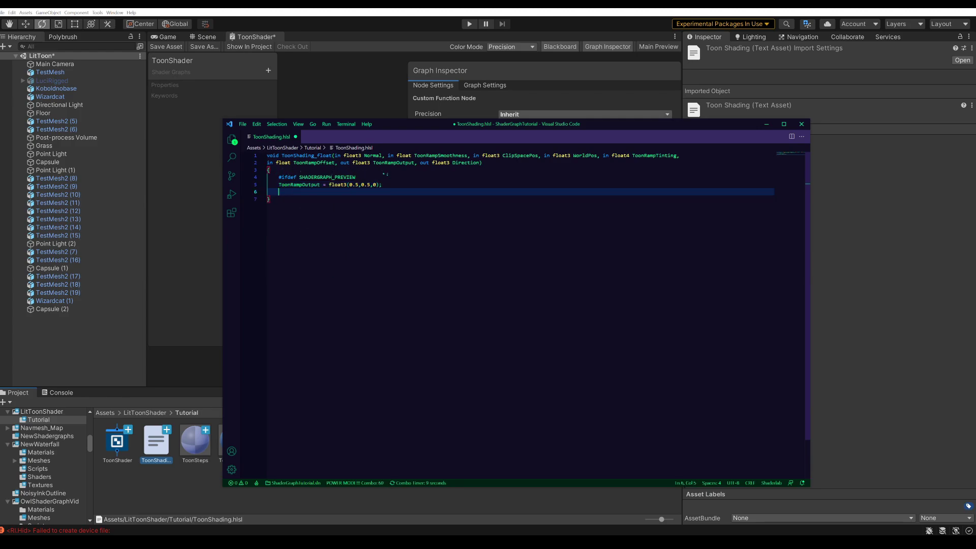
Set Direction to float3(0.5,0.5,0) in the preview block and add an #else branch below it.
{"action": "type", "text": "Direction = float3(0,"}
{"action": "type", "text": "5,0.5,0);"}
{"action": "key", "text": "Return"}
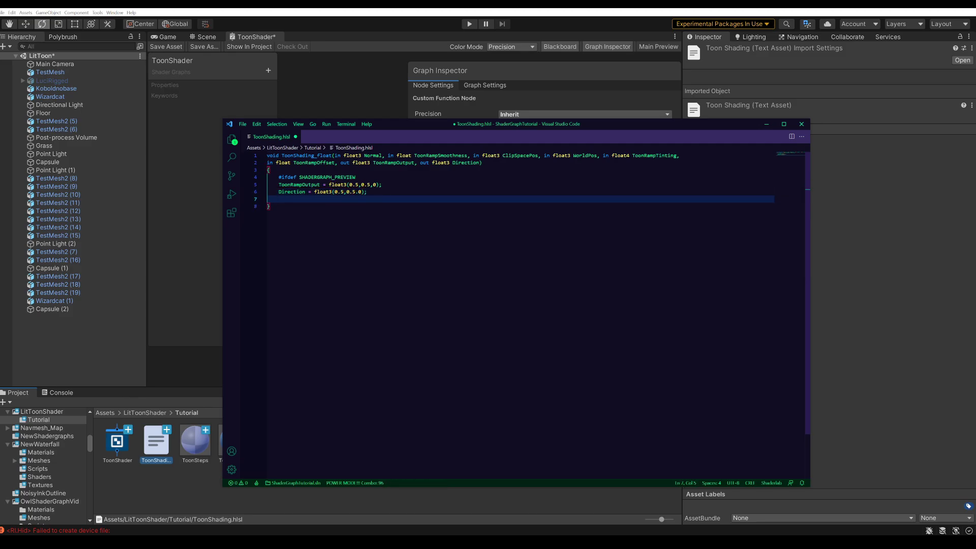
{"action": "type", "text": "#else"}
{"action": "key", "text": "Escape"}
{"action": "key", "text": "Return"}
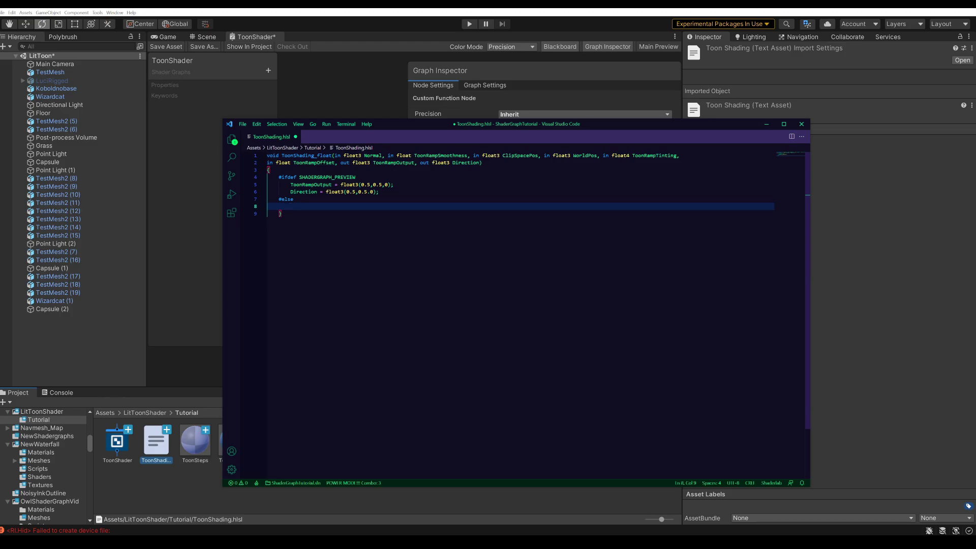
Inside the #else branch, add #if SHADOWS_SCREEN with half4 shadowCoord = ComputeScreenPos(ClipSpacePos);.
{"action": "type", "text": "#if SHADOWS_SCREEN"}
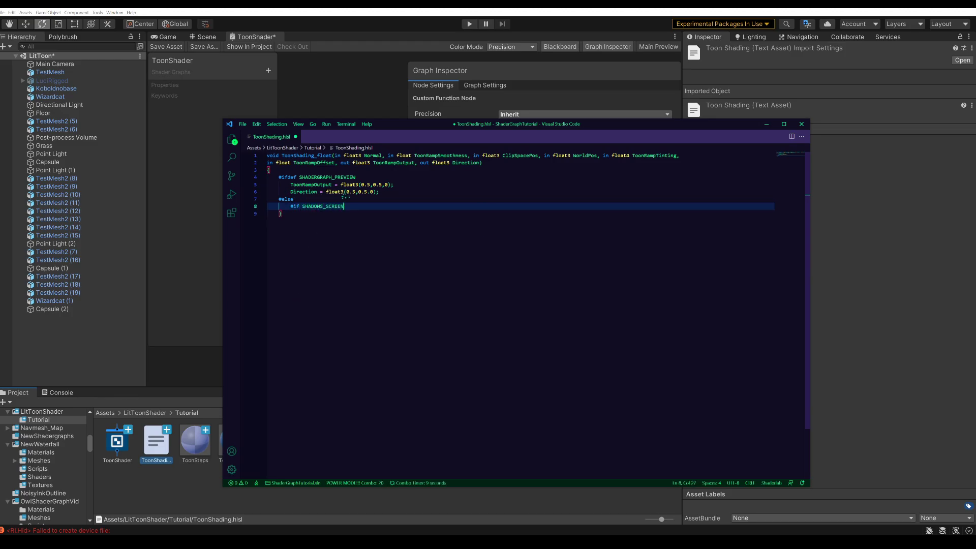
{"action": "key", "text": "Return"}
{"action": "type", "text": "half4 shadowCoord = ComputeScreenP"}
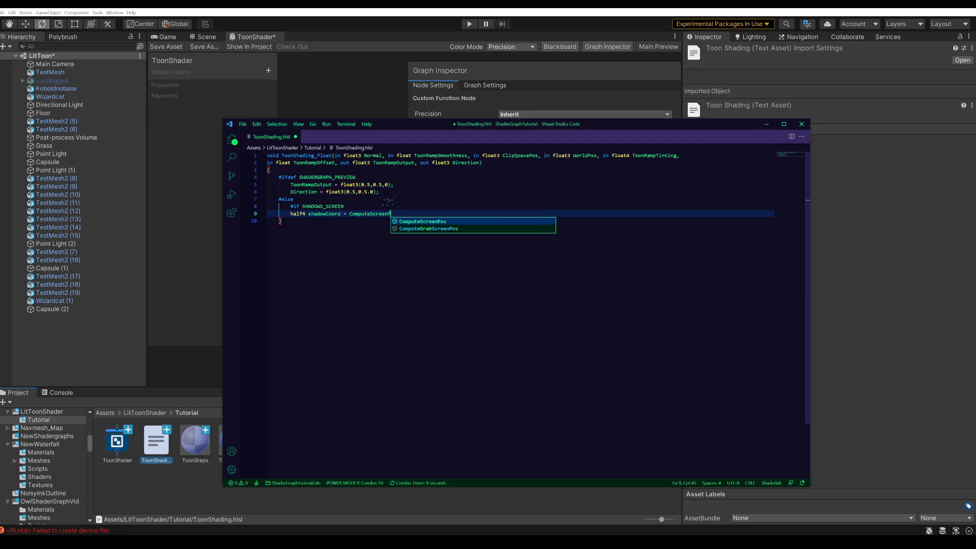
{"action": "type", "text": "os("}
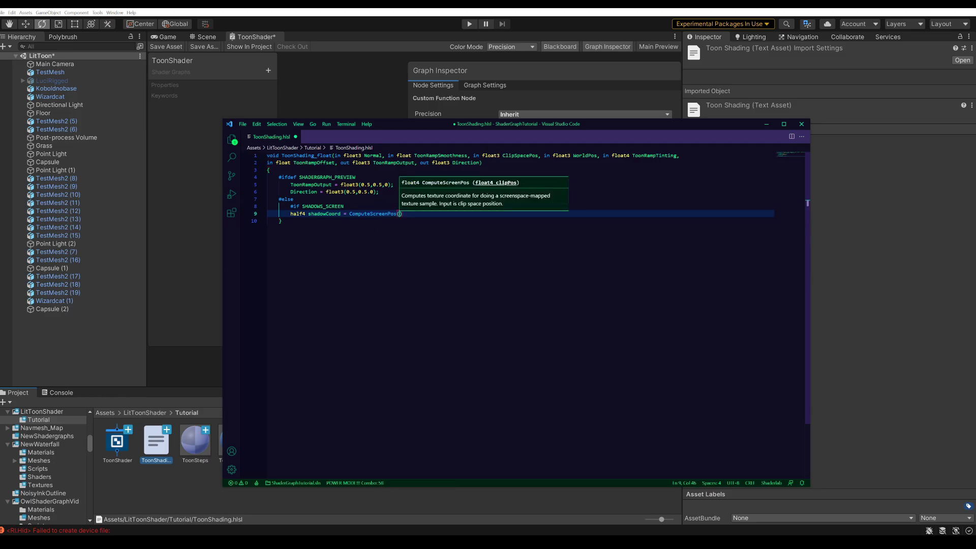
{"action": "type", "text": "ClipSpacePos);"}
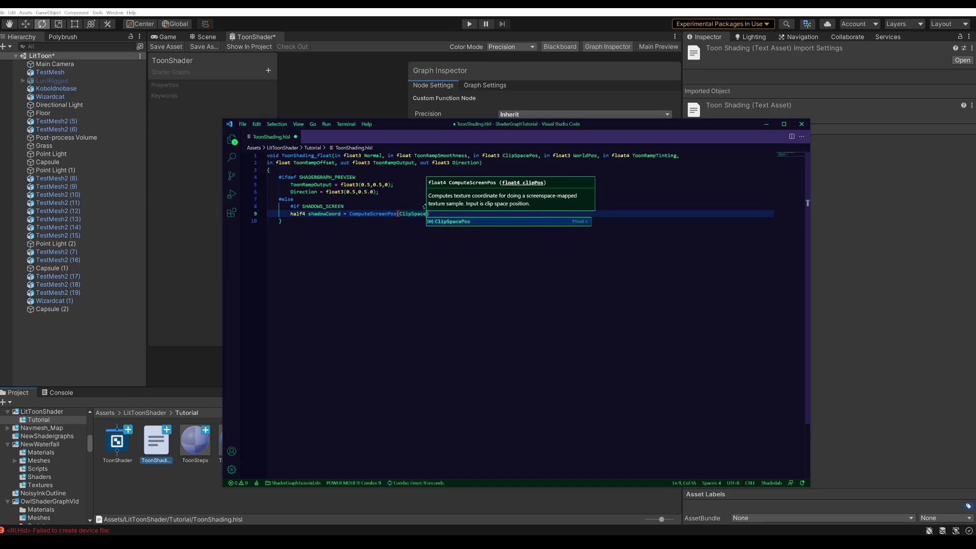
{"action": "key", "text": "Return"}
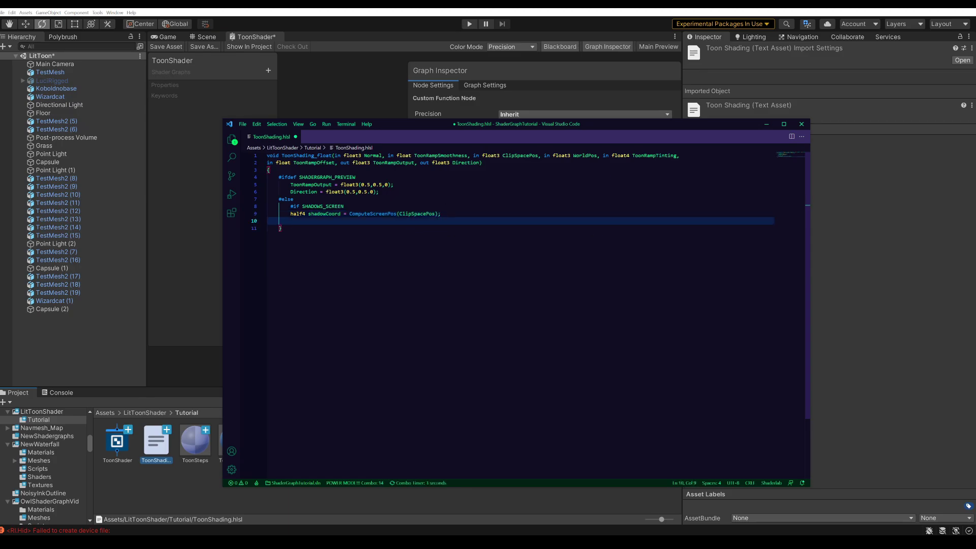
Complete the SHADOWS_SCREEN condition with #else, half4 shadowCoord = TransformWorldToShadowCoord(WorldPos); and #endif, and save the file.
{"action": "type", "text": "#else"}
{"action": "key", "text": "Return"}
{"action": "type", "text": "half4 shadowCoord = TR"}
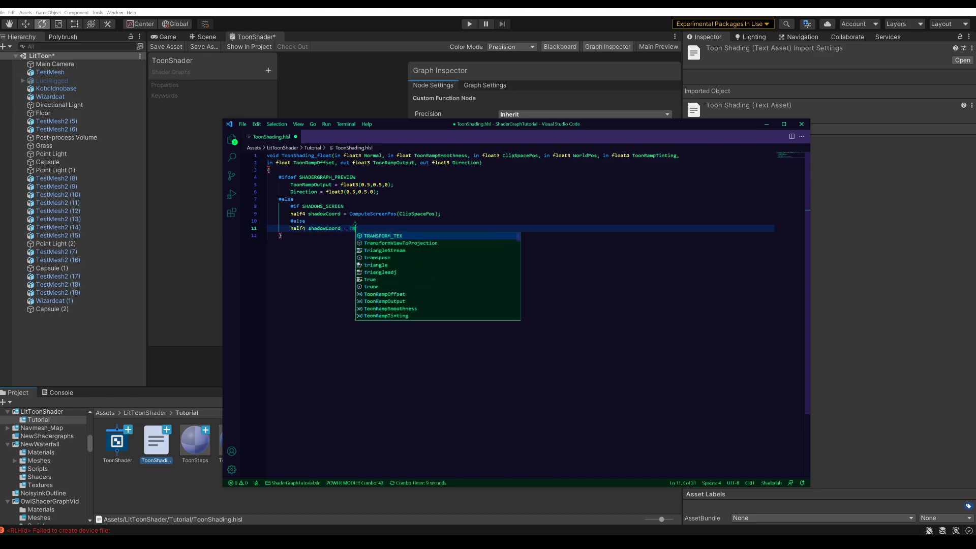
{"action": "type", "text": "ANSFORM"}
{"action": "key", "text": "BackSpace"}
{"action": "key", "text": "BackSpace"}
{"action": "key", "text": "BackSpace"}
{"action": "key", "text": "BackSpace"}
{"action": "key", "text": "BackSpace"}
{"action": "key", "text": "BackSpace"}
{"action": "key", "text": "BackSpace"}
{"action": "key", "text": "BackSpace"}
{"action": "key", "text": "BackSpace"}
{"action": "type", "text": "TransformWorldToShadowCoord(WorldPos);"}
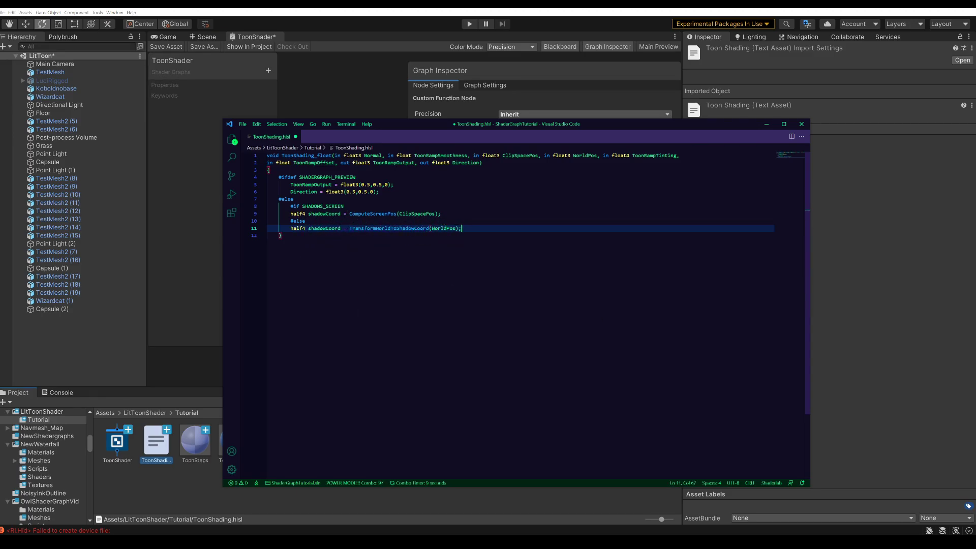
{"action": "key", "text": "Return"}
{"action": "type", "text": "#endif"}
{"action": "key", "text": "Return"}
{"action": "key", "text": "ctrl+s"}
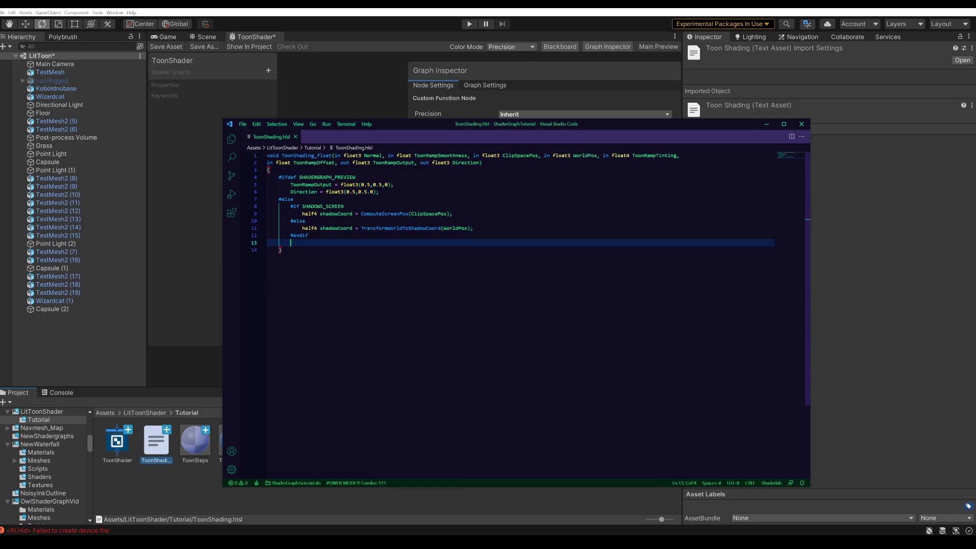
After a blank line, add #if _MAIN_LIGHT_SHADOWS_CASCADE || _MAIN_LIGHT_SHADOWS with Light light = GetMainLight(shadowCoord);.
{"action": "key", "text": "Return"}
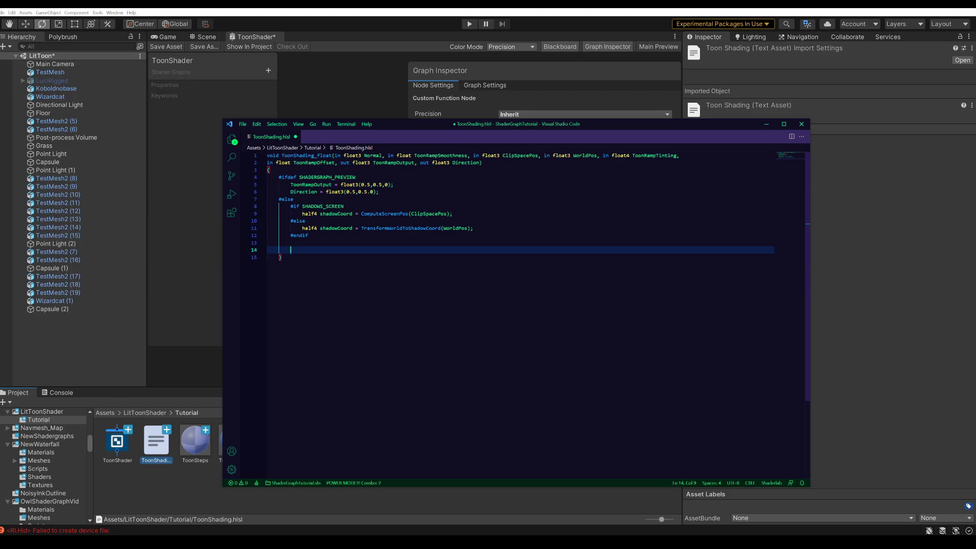
{"action": "type", "text": "#if _MAIN_LIGHT_SHADOWS_CASCADE"}
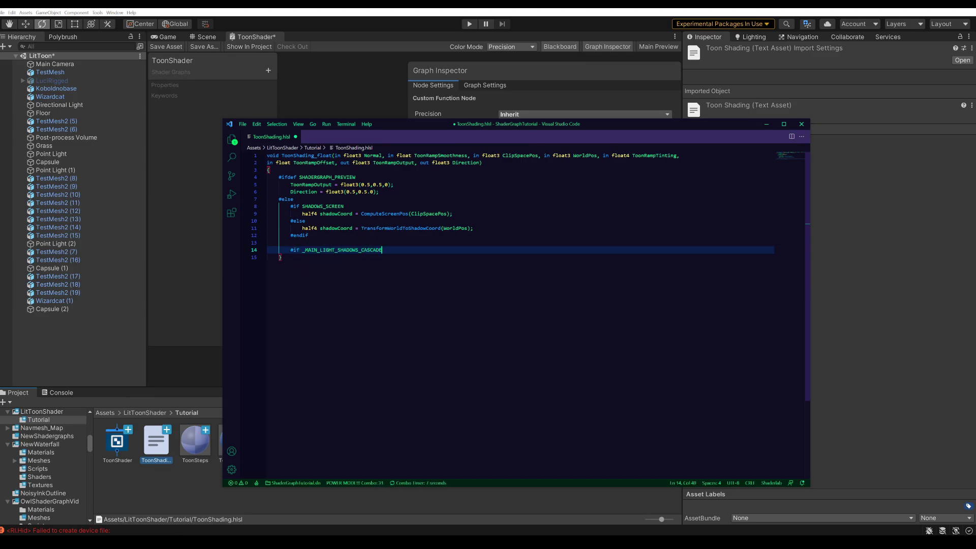
{"action": "type", "text": " || _MAIN_LIGHT_SHADOWS"}
{"action": "key", "text": "Return"}
{"action": "type", "text": "Light light = GetMainLight(shadowCoord)"}
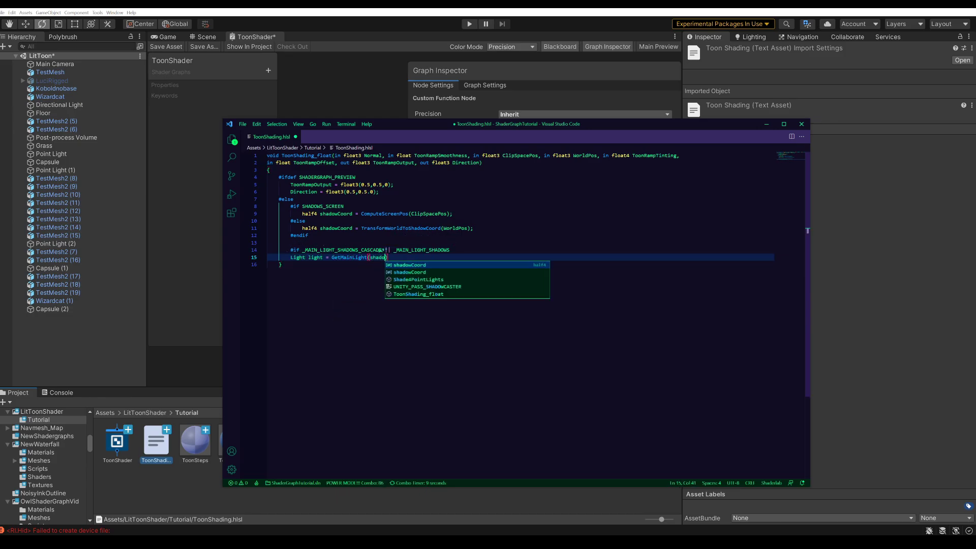
{"action": "type", "text": ";"}
{"action": "key", "text": "Return"}
Complete the main light condition with #else, Light light = GetMainLight(); and #endif, save the file and add blank lines below.
{"action": "type", "text": "#elseLight li"}
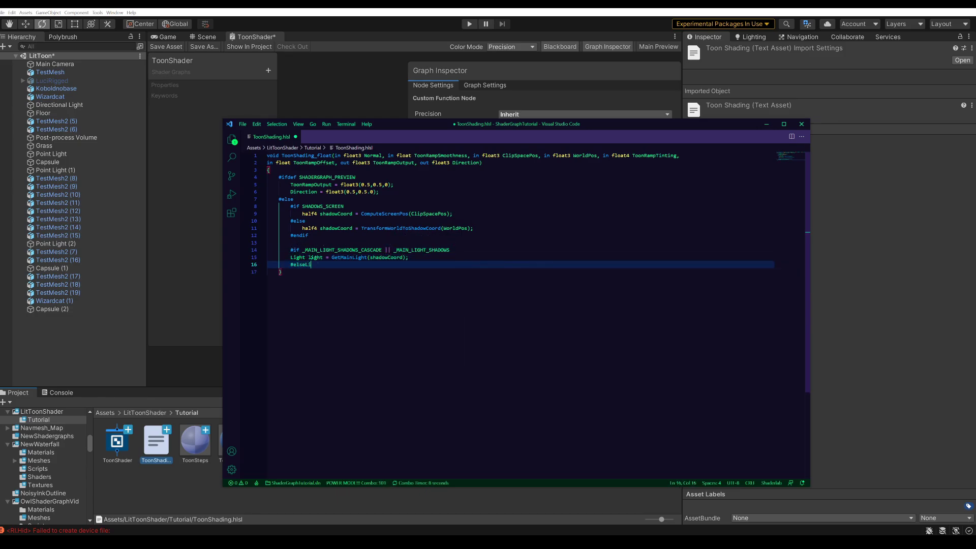
{"action": "key", "text": "BackSpace"}
{"action": "key", "text": "BackSpace"}
{"action": "key", "text": "BackSpace"}
{"action": "key", "text": "BackSpace"}
{"action": "key", "text": "BackSpace"}
{"action": "key", "text": "BackSpace"}
{"action": "key", "text": "BackSpace"}
{"action": "key", "text": "BackSpace"}
{"action": "key", "text": "Return"}
{"action": "type", "text": "Light light = GetM"}
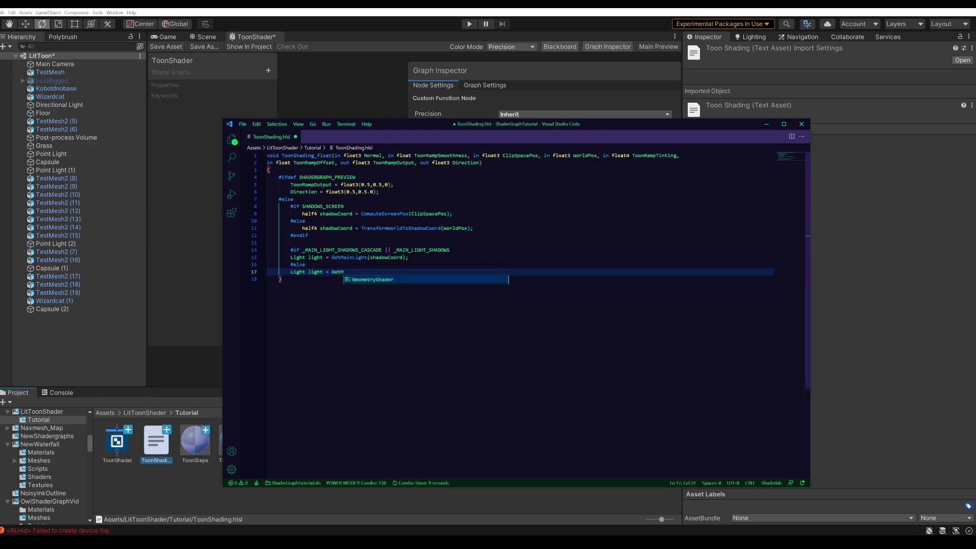
{"action": "type", "text": "ainLight();"}
{"action": "key", "text": "Return"}
{"action": "type", "text": "#endif"}
{"action": "key", "text": "ctrl+s"}
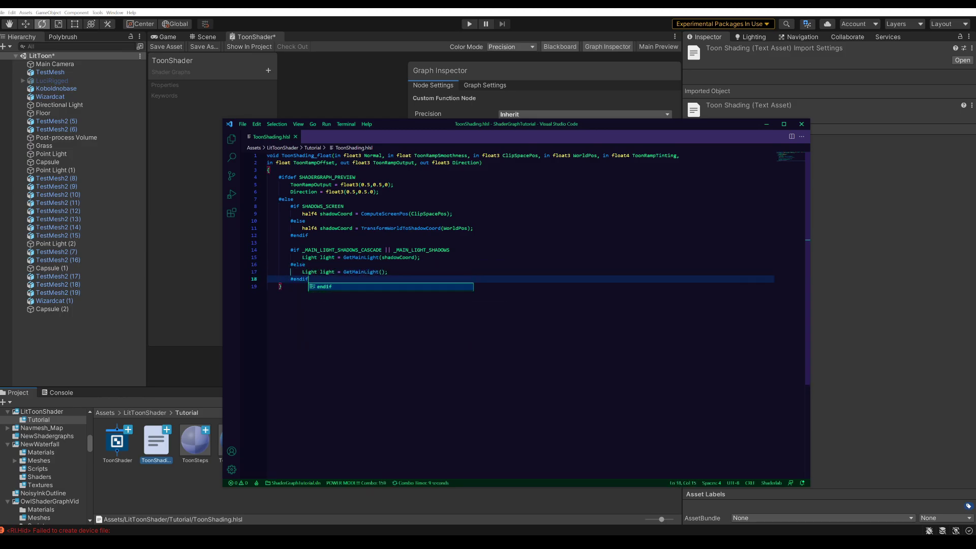
{"action": "key", "text": "Return"}
{"action": "key", "text": "Return"}
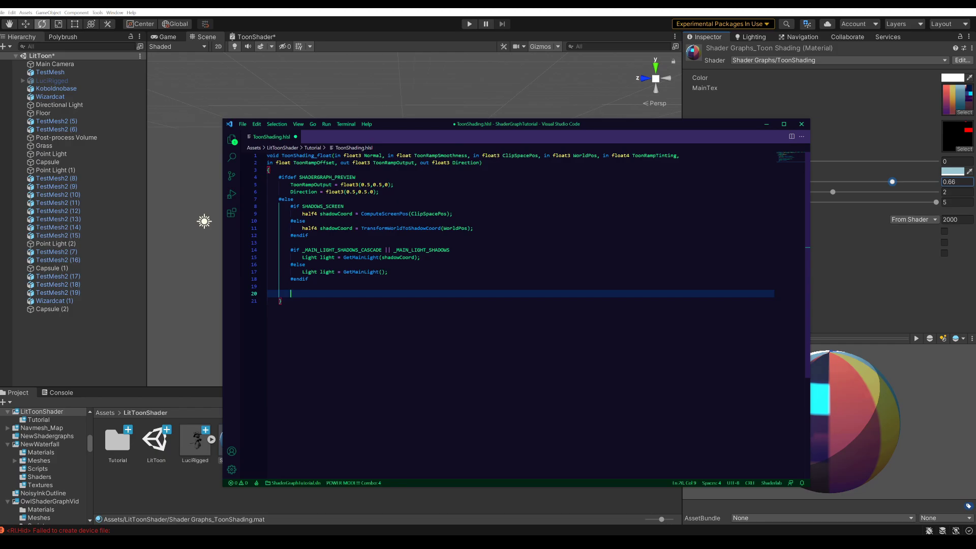
Below the main light condition, add half d = dot(Normal, light.direction) * 0.5 + 0.5; followed by a blank line.
{"action": "type", "text": "half d = dot(Normal, li"}
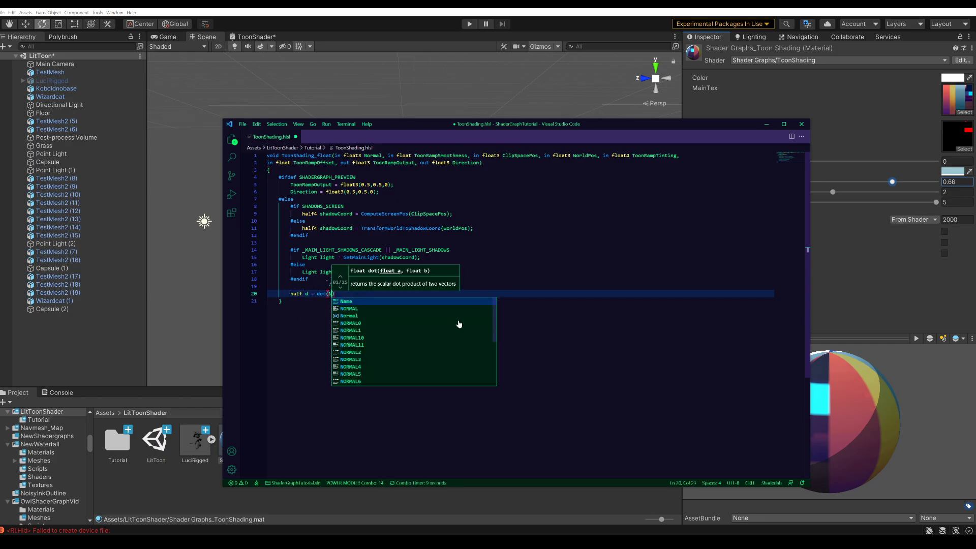
{"action": "type", "text": "ght.direction"}
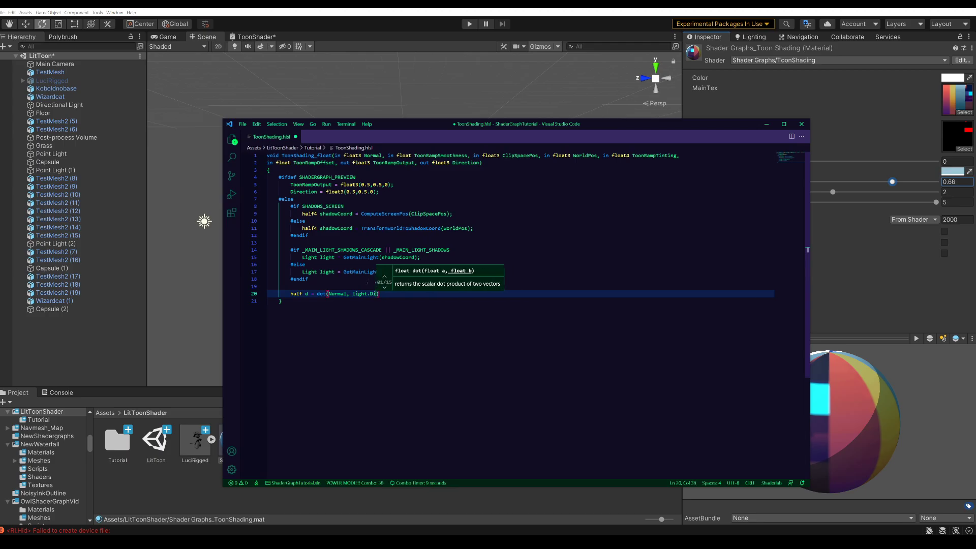
{"action": "type", "text": ") * "}
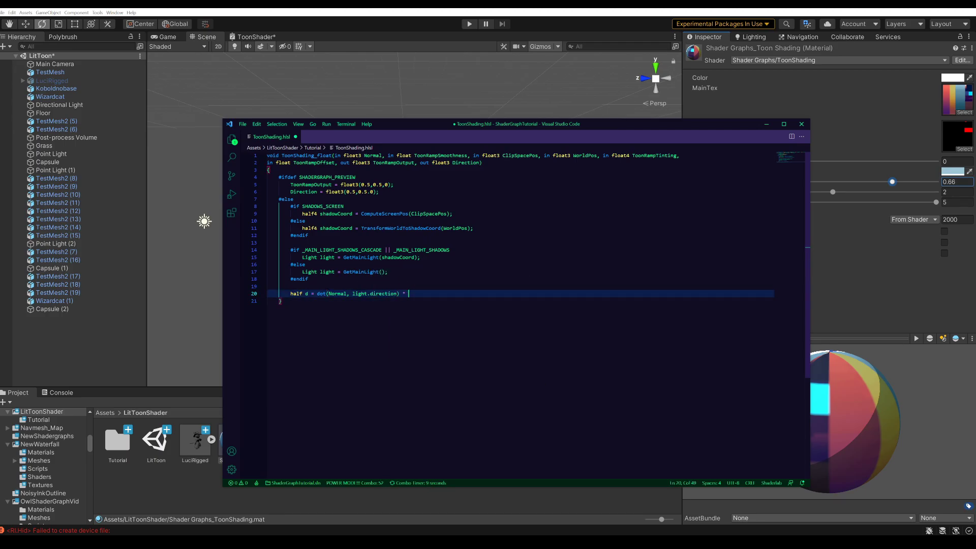
{"action": "type", "text": "0.5 + 0.5;"}
{"action": "key", "text": "Return"}
{"action": "key", "text": "Return"}
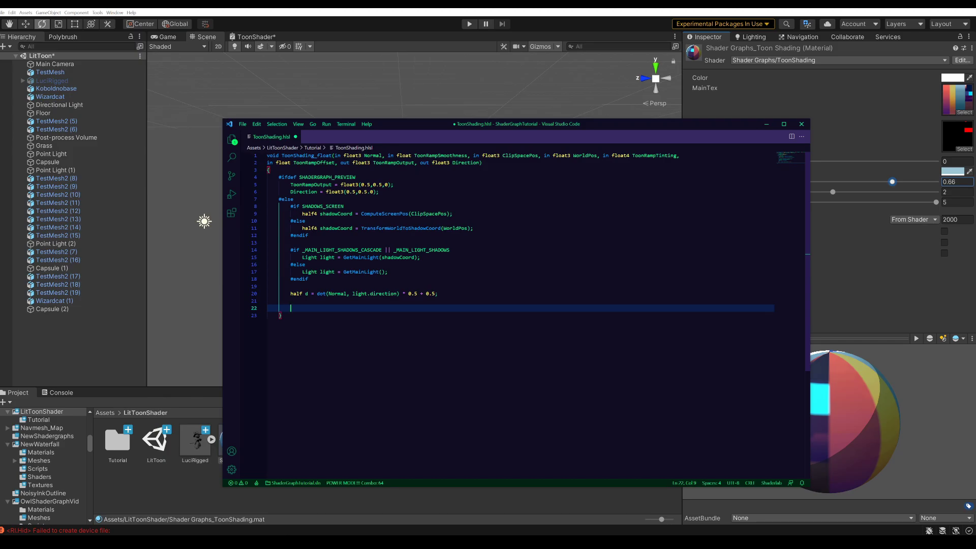
Add half toonRamp = smoothstep(ToonRampOffset, ToonRampOffset + ToonRampSmoothness, d); followed by a blank line.
{"action": "type", "text": "half toonRamp = smoothstep(TOO"}
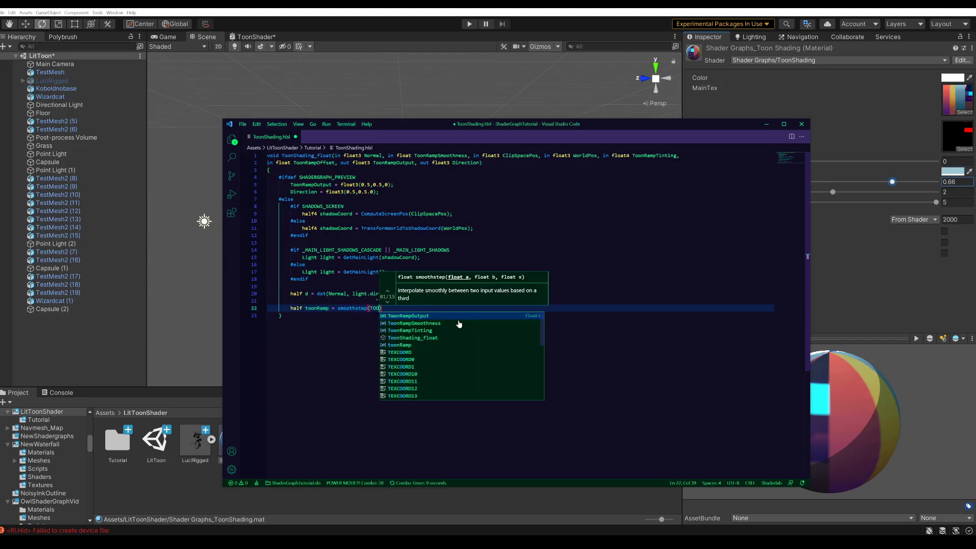
{"action": "key", "text": "BackSpace"}
{"action": "key", "text": "BackSpace"}
{"action": "type", "text": "oonr"}
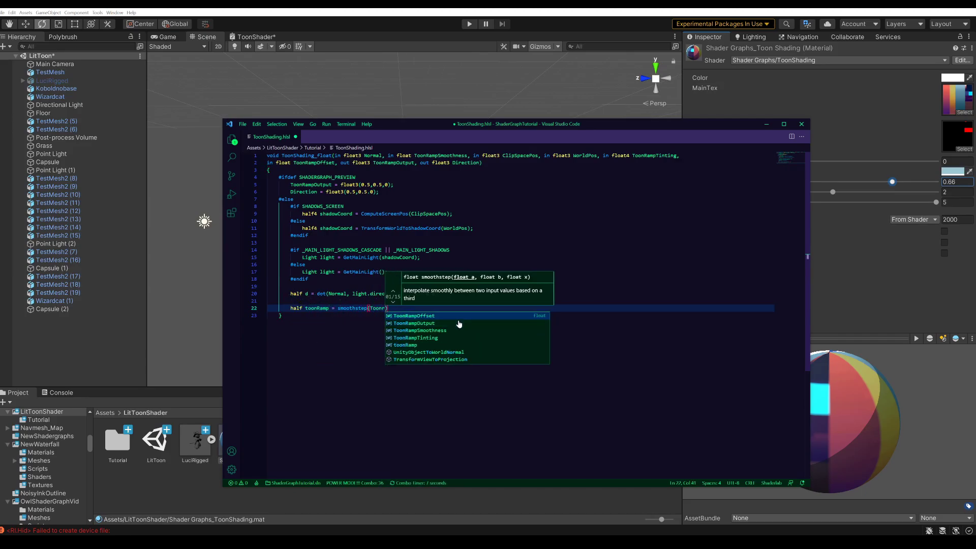
{"action": "key", "text": "Tab"}
{"action": "type", "text": ", ToonRampOffset + ToonRa"}
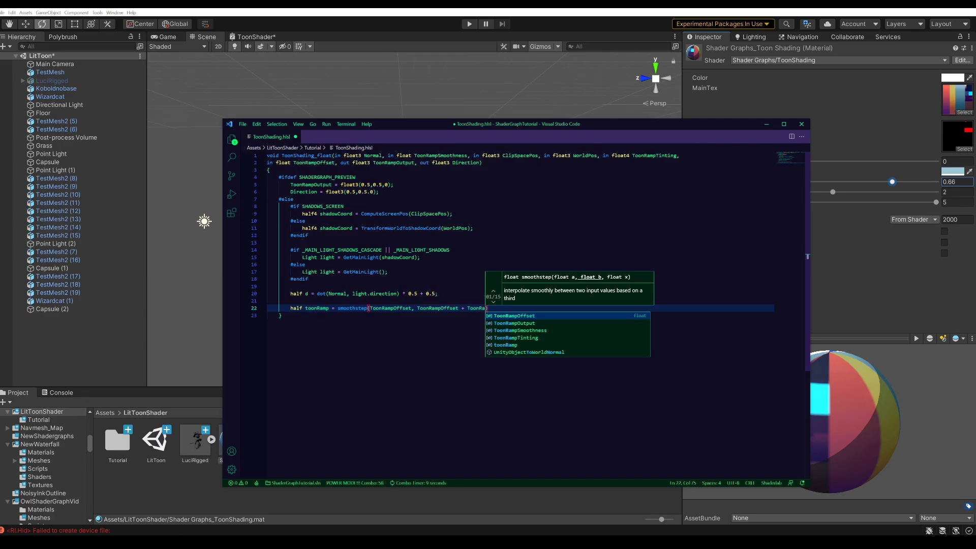
{"action": "key", "text": "Down"}
{"action": "key", "text": "Down"}
{"action": "key", "text": "Tab"}
{"action": "type", "text": ", d"}
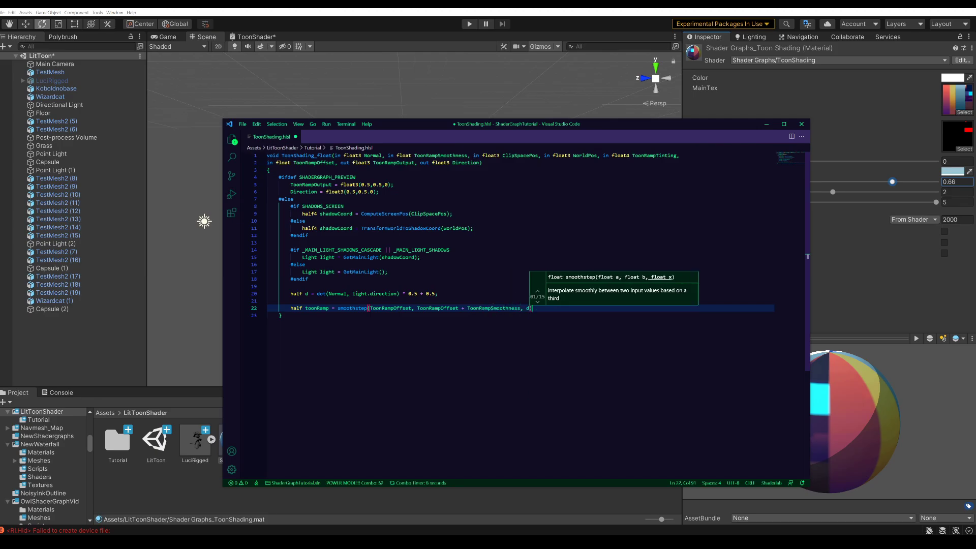
{"action": "type", "text": ");"}
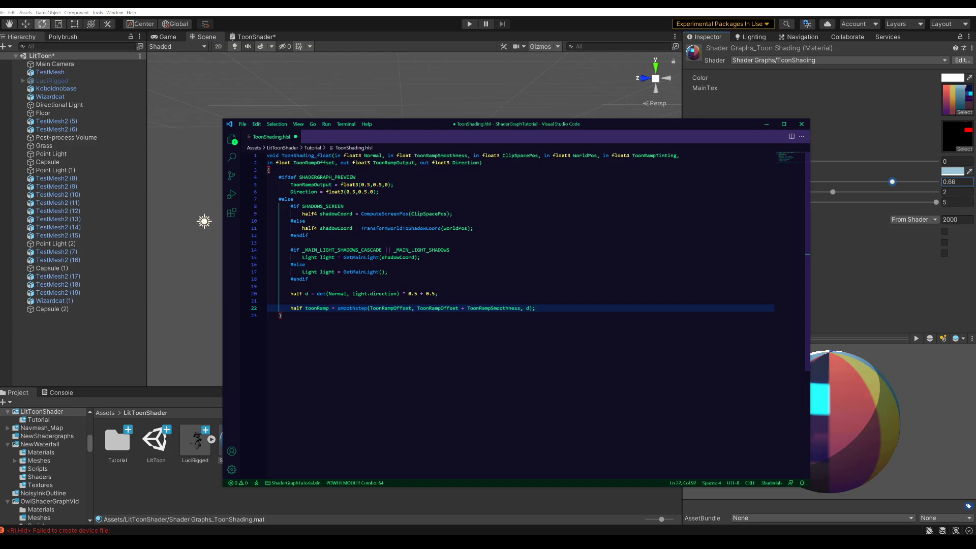
{"action": "key", "text": "Return"}
{"action": "key", "text": "Return"}
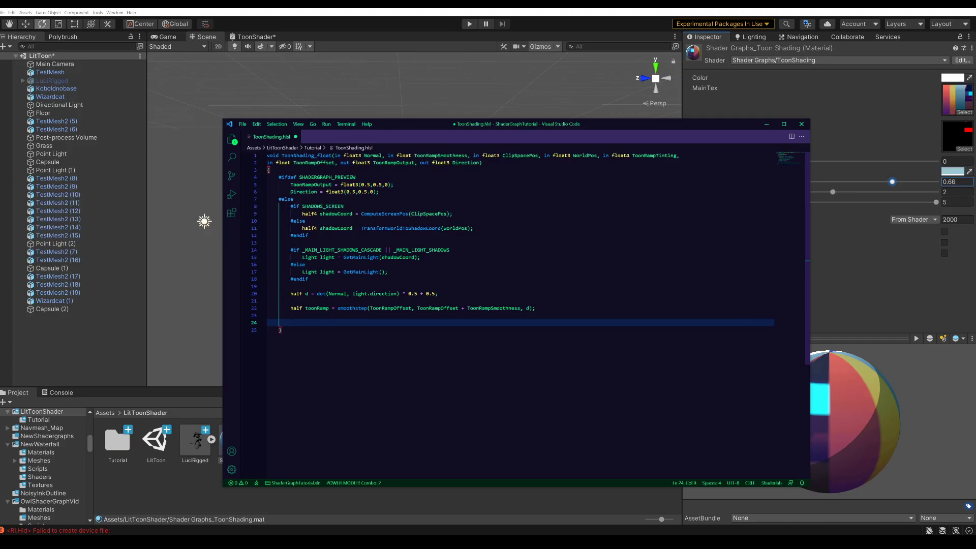
Multiply the ramp by shadow attenuation with toonRamp *= light.shadowAttenuation; and leave a blank line below.
{"action": "type", "text": "toonRamp *= light.shadowAttenuation;"}
{"action": "key", "text": "Return"}
{"action": "key", "text": "Return"}
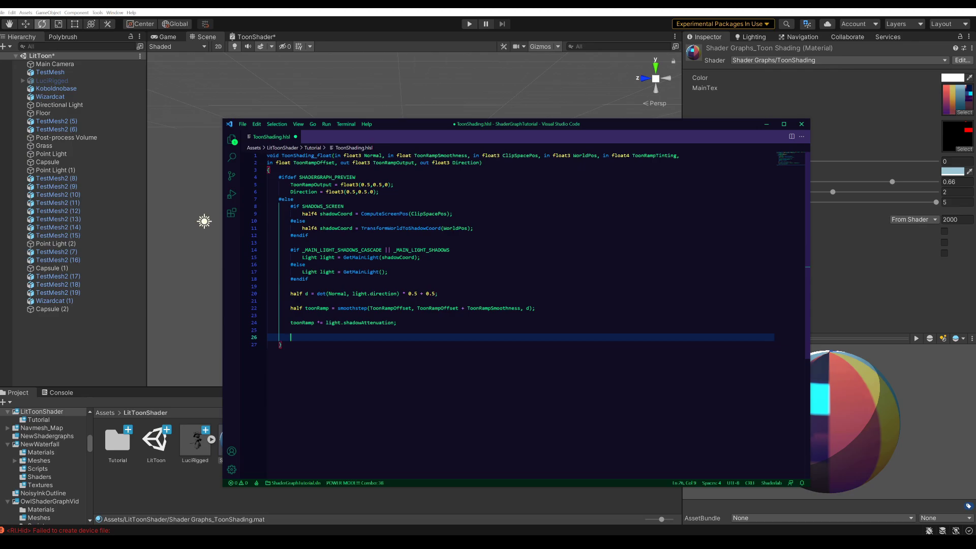
Assign the ramp output with ToonRampOutput = light.color * (toonRamp + ToonRampTinting); and leave a blank line below.
{"action": "type", "text": "ToonRampOutput = light."}
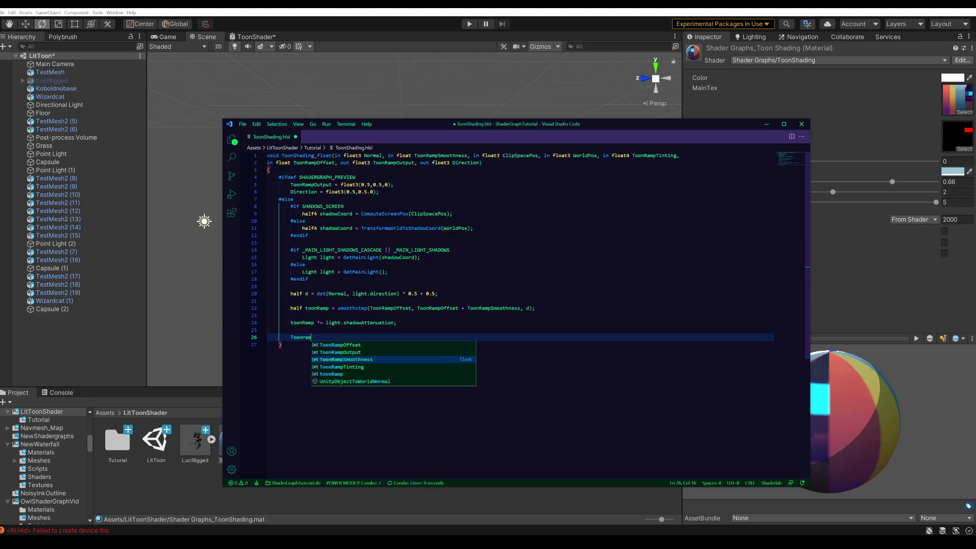
{"action": "type", "text": "color * "}
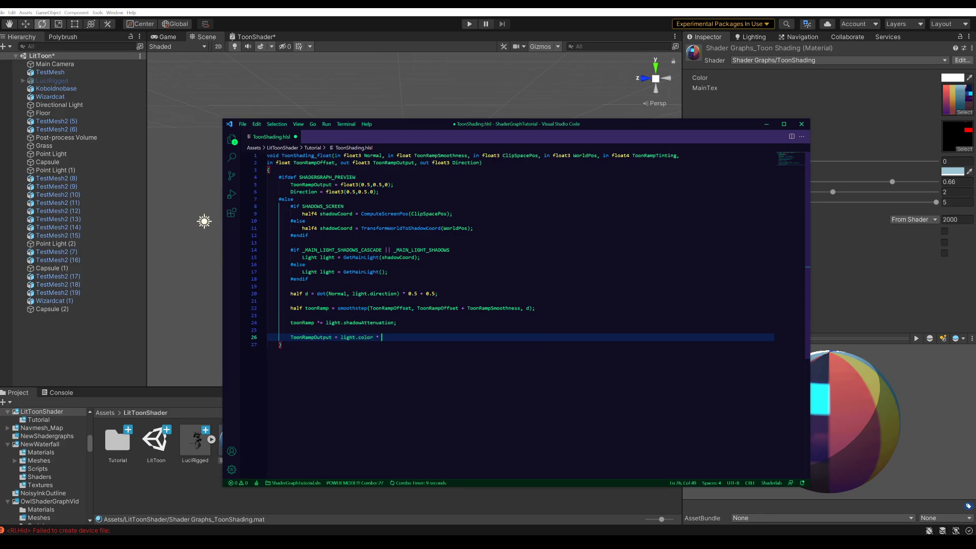
{"action": "type", "text": "(toonRamp + ToonRampTinting);"}
{"action": "key", "text": "Return"}
{"action": "key", "text": "Return"}
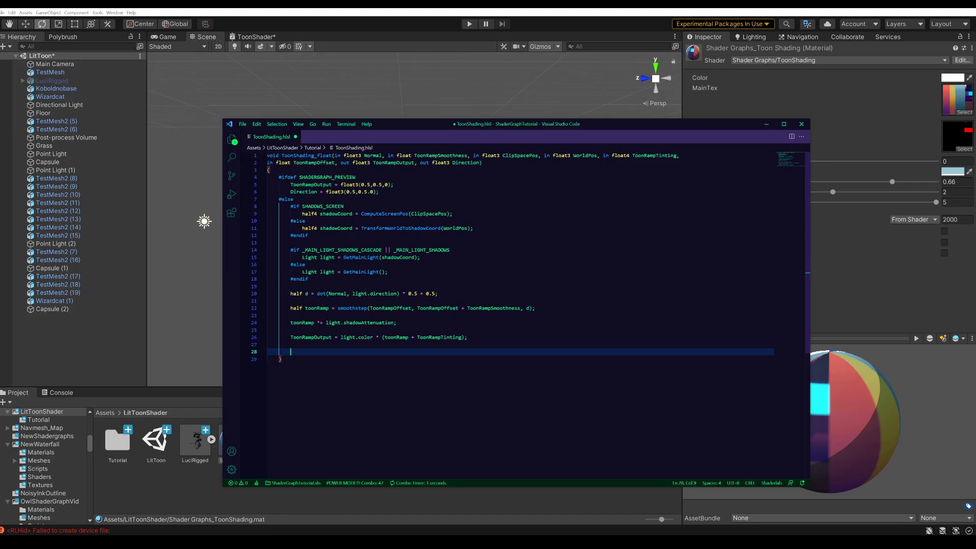
Add Direction = light.direction; as the function's last statement and save the file.
{"action": "type", "text": "Dire"}
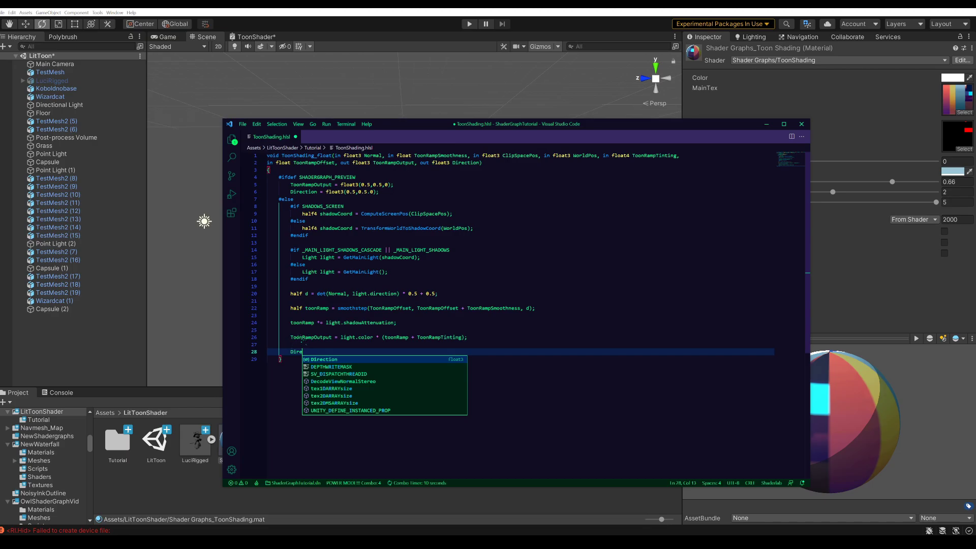
{"action": "type", "text": "ction = light.direction;"}
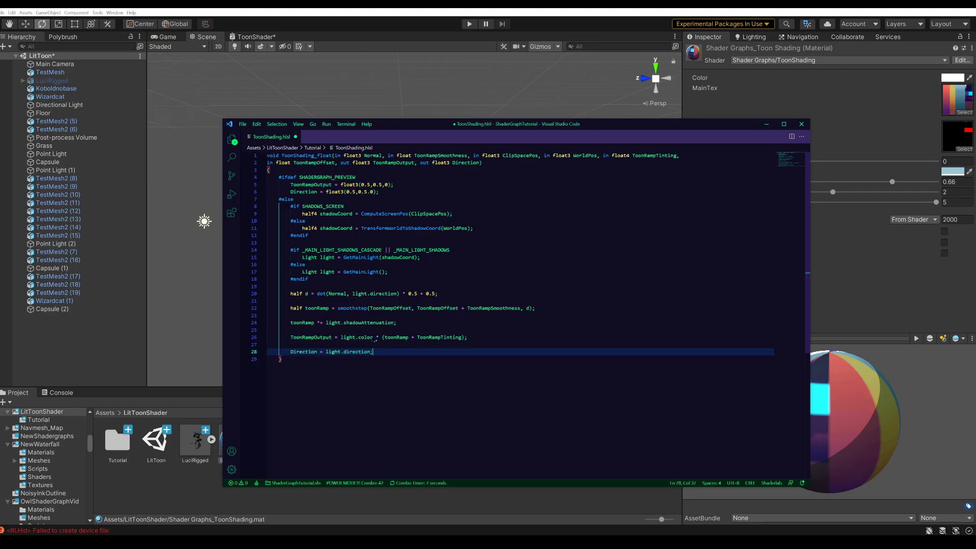
{"action": "key", "text": "ctrl+s"}
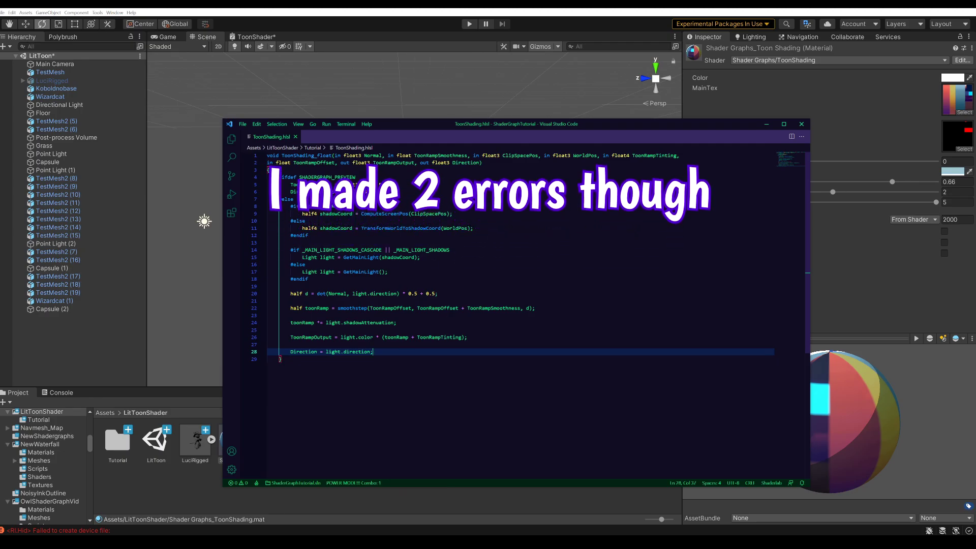
{"action": "left_click", "coordinate": [278, 358]}
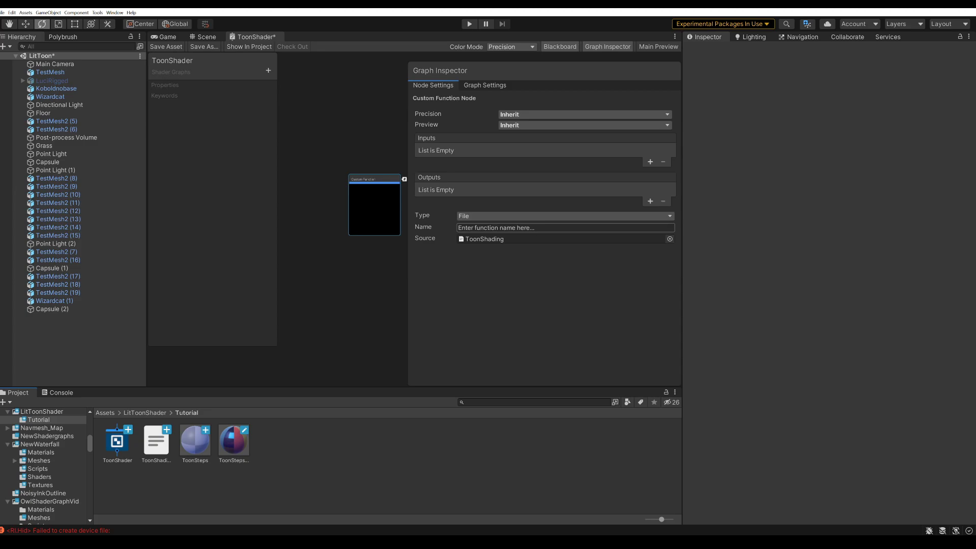
In Unity, set the Custom Function node's function name to ToonShading and show the Console.
{"action": "left_click", "coordinate": [459, 228]}
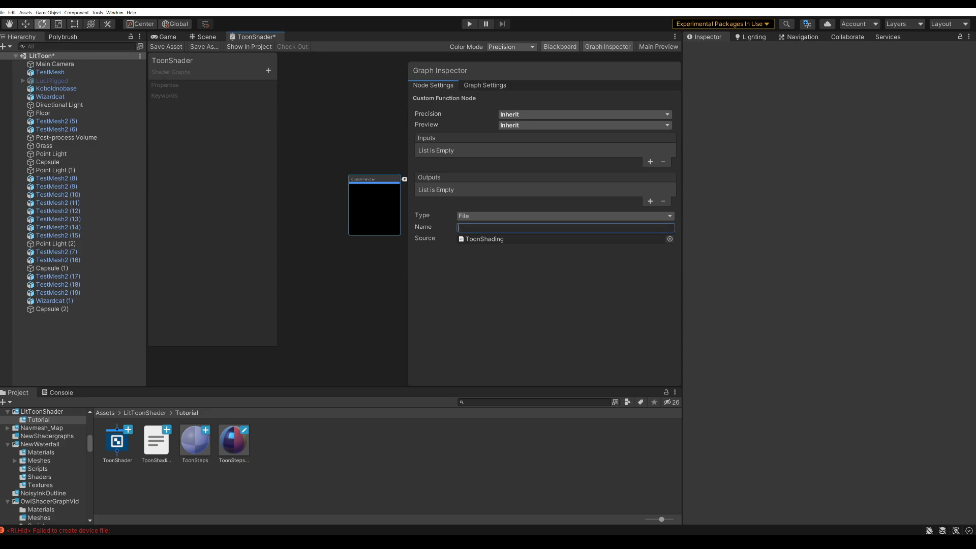
{"action": "type", "text": "ToonShading"}
{"action": "left_click", "coordinate": [492, 260]}
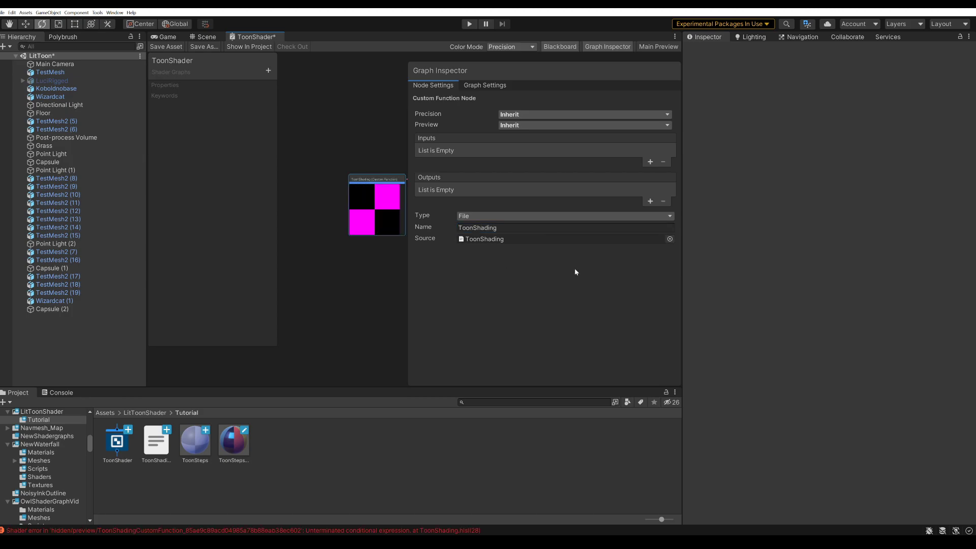
{"action": "key", "text": "ctrl+shift+c"}
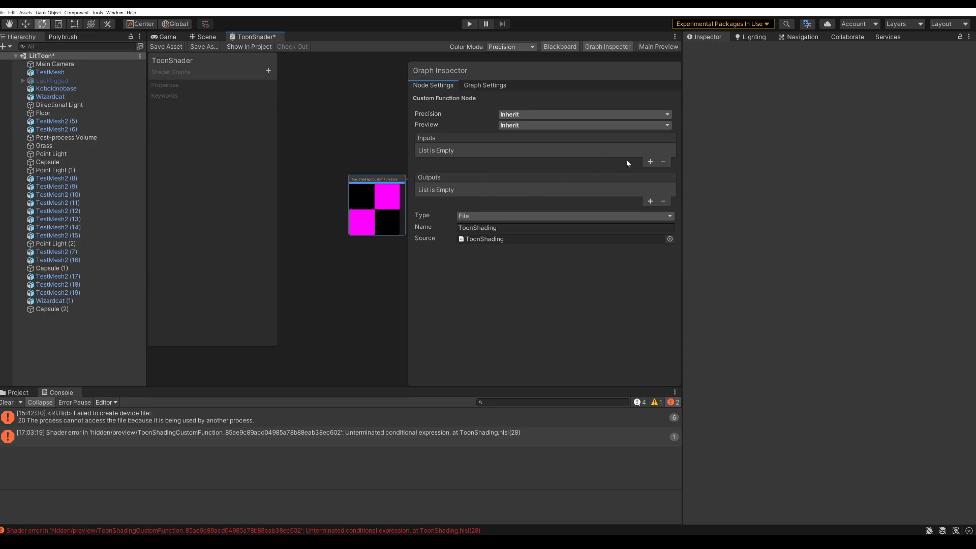
Add two inputs to the Custom Function node: Normal as Vector 3 and ToonRampSmoothness as Float.
{"action": "left_click", "coordinate": [650, 162]}
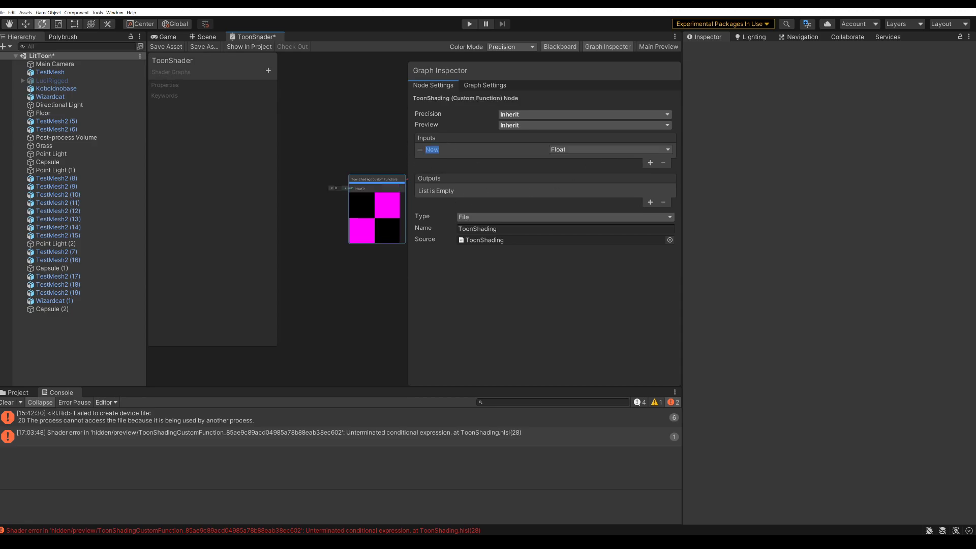
{"action": "type", "text": "Normal"}
{"action": "left_click", "coordinate": [574, 150]}
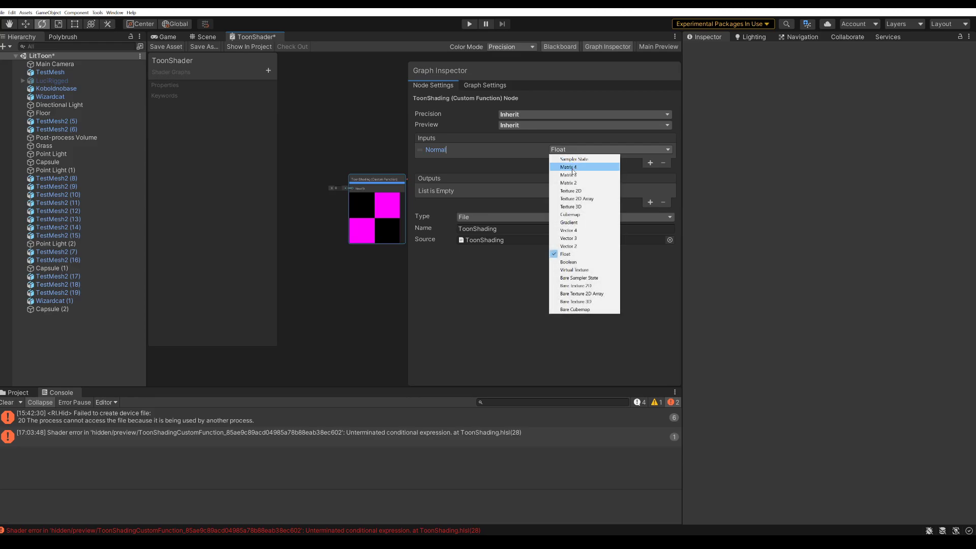
{"action": "left_click", "coordinate": [577, 238]}
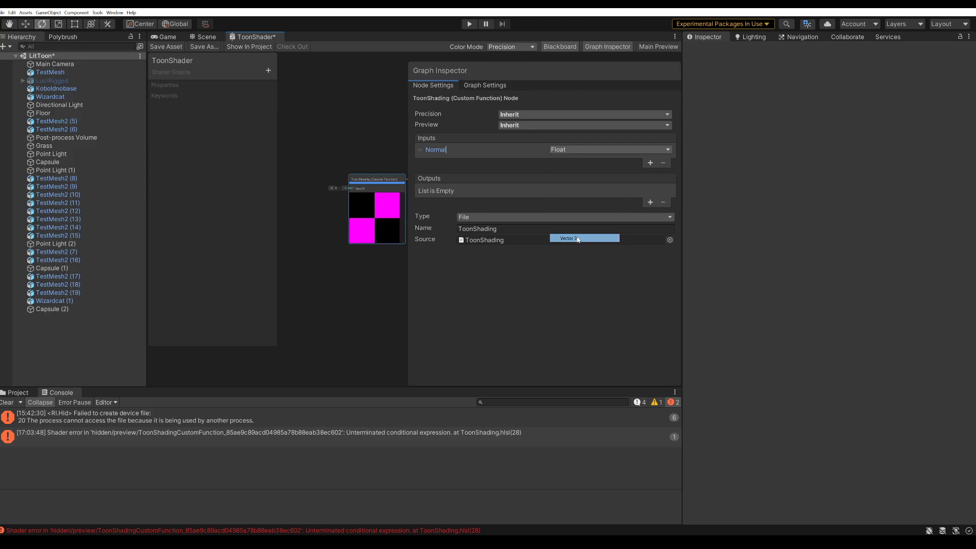
{"action": "left_click", "coordinate": [649, 162]}
{"action": "left_click", "coordinate": [436, 161]}
{"action": "type", "text": "ToonRampSmoothness"}
Add a third input to the Custom Function node named ClipSpacePos with type Vector 3.
{"action": "left_click", "coordinate": [650, 174]}
{"action": "left_click", "coordinate": [431, 172]}
{"action": "type", "text": "ClipSpacePos"}
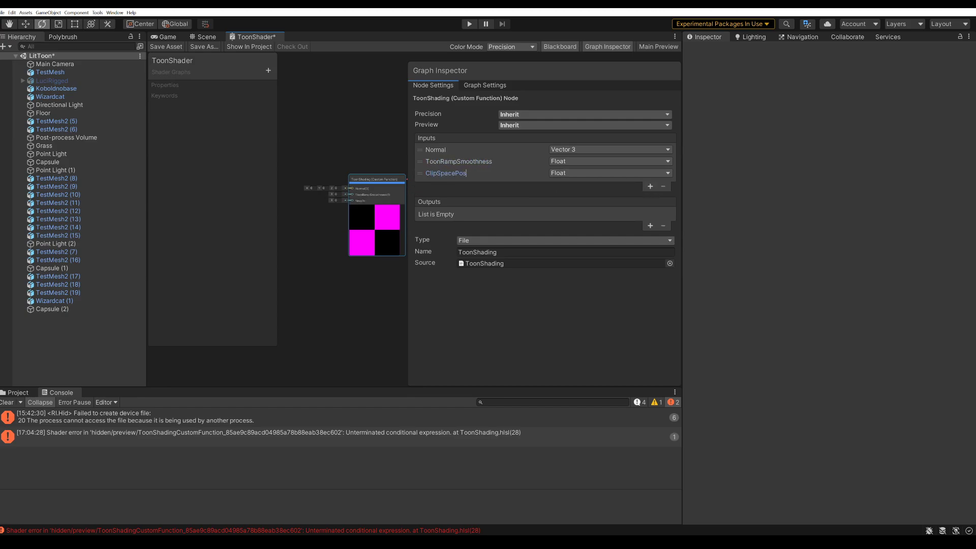
{"action": "left_click", "coordinate": [574, 173]}
{"action": "left_click", "coordinate": [577, 261]}
{"action": "left_click", "coordinate": [431, 173]}
{"action": "type", "text": "ClipSpacePos"}
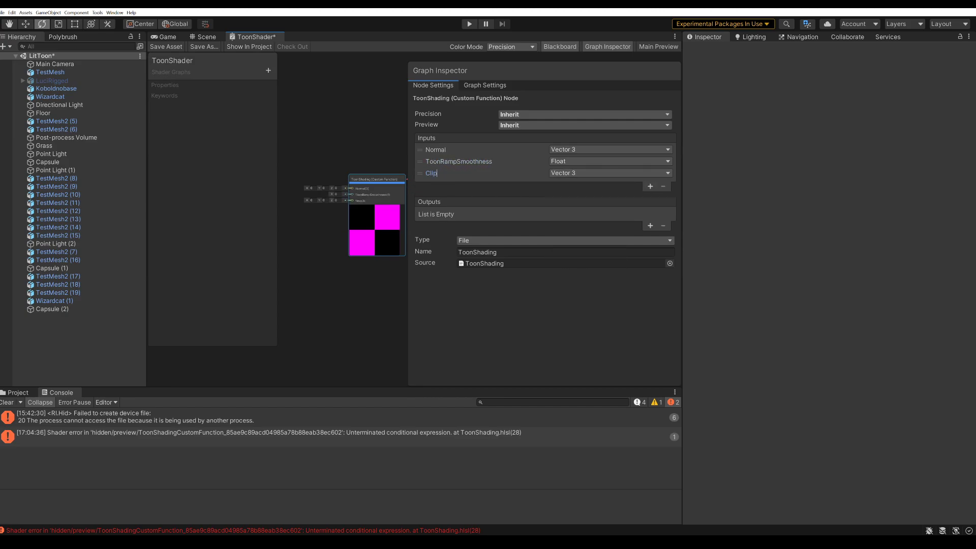
{"action": "key", "text": "Return"}
Add a Vector 3 input named WorldPos to the Custom Function node.
{"action": "left_click", "coordinate": [649, 186]}
{"action": "left_click", "coordinate": [574, 184]}
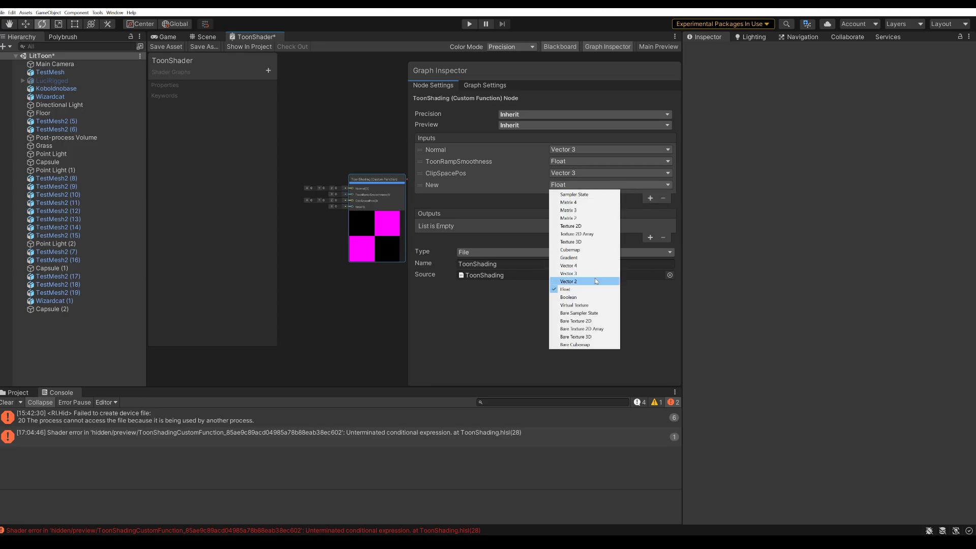
{"action": "left_click", "coordinate": [574, 273]}
{"action": "left_click", "coordinate": [432, 185]}
{"action": "type", "text": "WorldPos"}
{"action": "key", "text": "Return"}
Add a Vector 4 input named ToonRampTinting to the Custom Function node.
{"action": "left_click", "coordinate": [650, 198]}
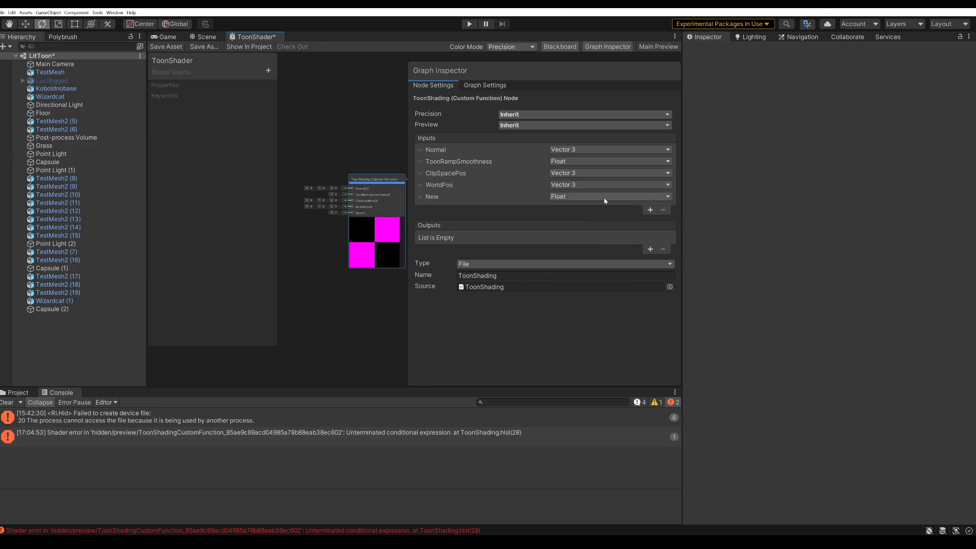
{"action": "left_click", "coordinate": [610, 196]}
{"action": "left_click", "coordinate": [584, 279]}
{"action": "type", "text": "ToonRampTinting"}
{"action": "key", "text": "Return"}
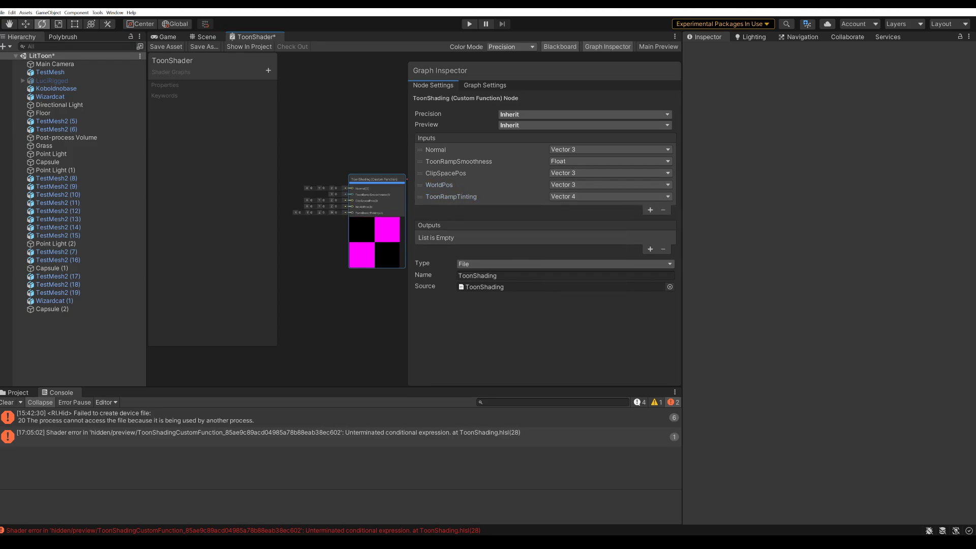
Add a Float input named ToonRampOffset to the Custom Function node.
{"action": "left_click", "coordinate": [650, 209]}
{"action": "left_click", "coordinate": [610, 208]}
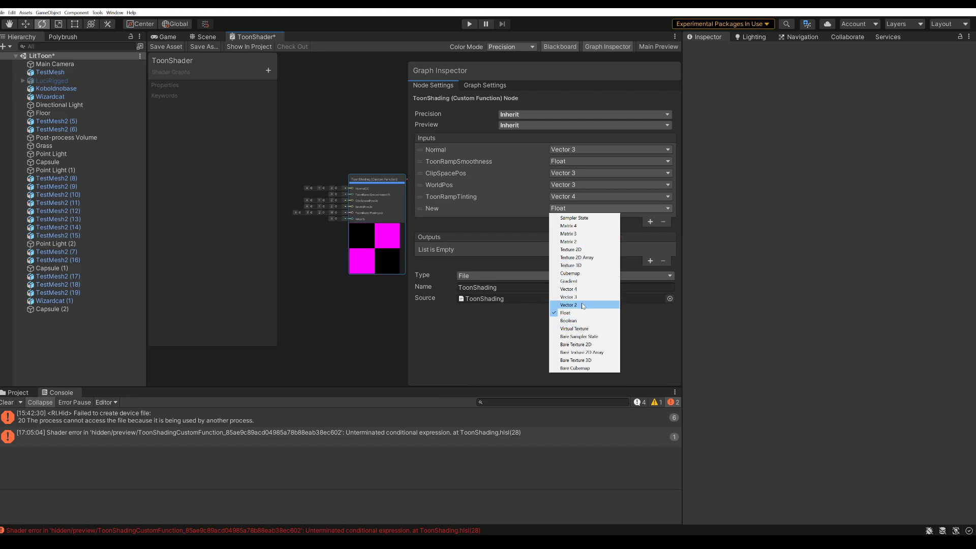
{"action": "left_click", "coordinate": [579, 312]}
{"action": "left_click", "coordinate": [431, 208]}
{"action": "type", "text": "ToonRampOffset"}
{"action": "key", "text": "Return"}
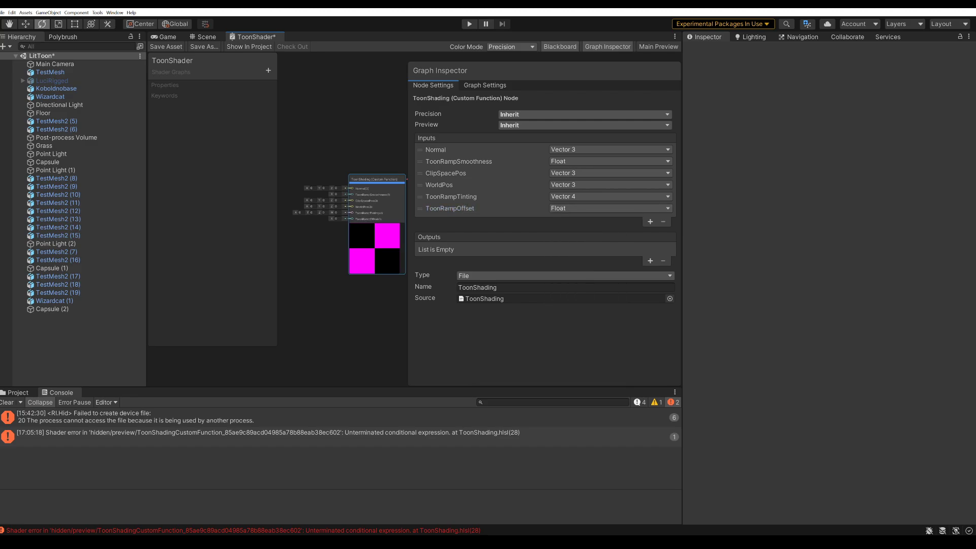
Add a Vector 3 output named ToonRampOutput to the Custom Function node.
{"action": "left_click", "coordinate": [649, 261]}
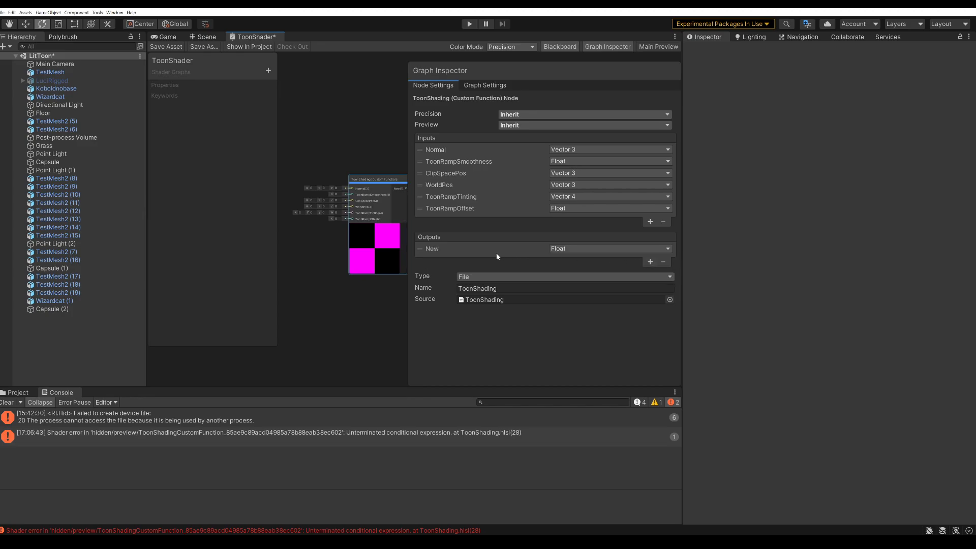
{"action": "left_click", "coordinate": [566, 248]}
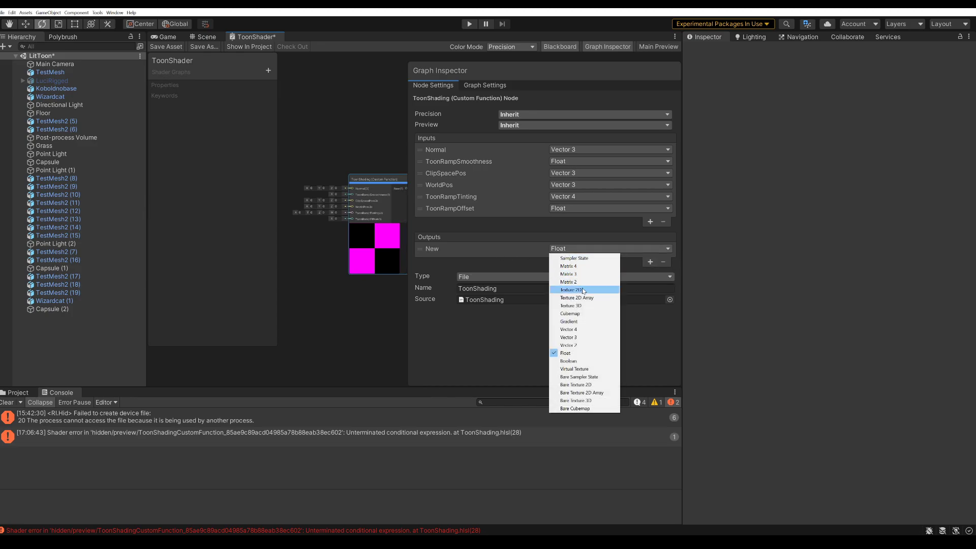
{"action": "left_click", "coordinate": [579, 331]}
{"action": "type", "text": "ToonRampOutput"}
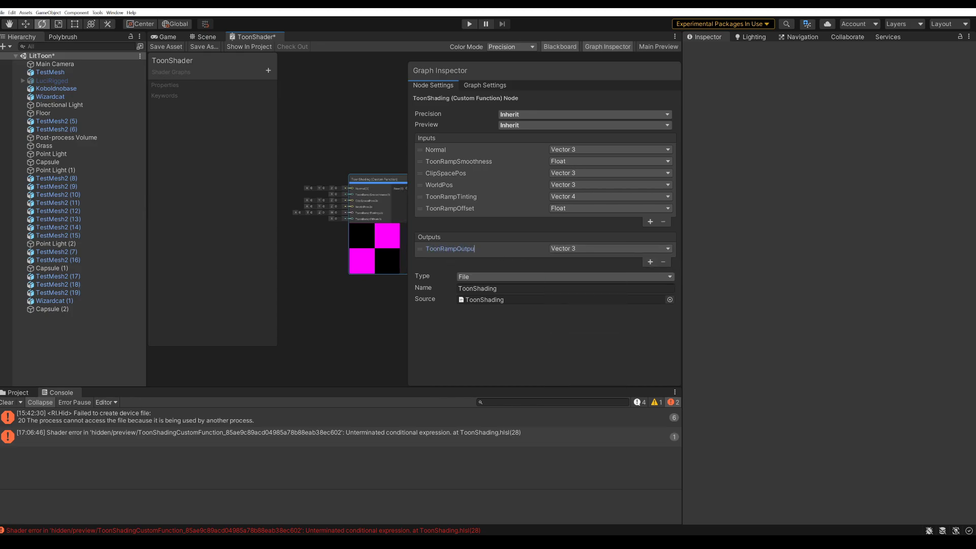
{"action": "key", "text": "Return"}
Add a second Vector 3 output named Direction to the node and switch to ToonShading.hlsl in Visual Studio Code.
{"action": "left_click", "coordinate": [649, 261]}
{"action": "left_click", "coordinate": [635, 261]}
{"action": "left_click", "coordinate": [579, 348]}
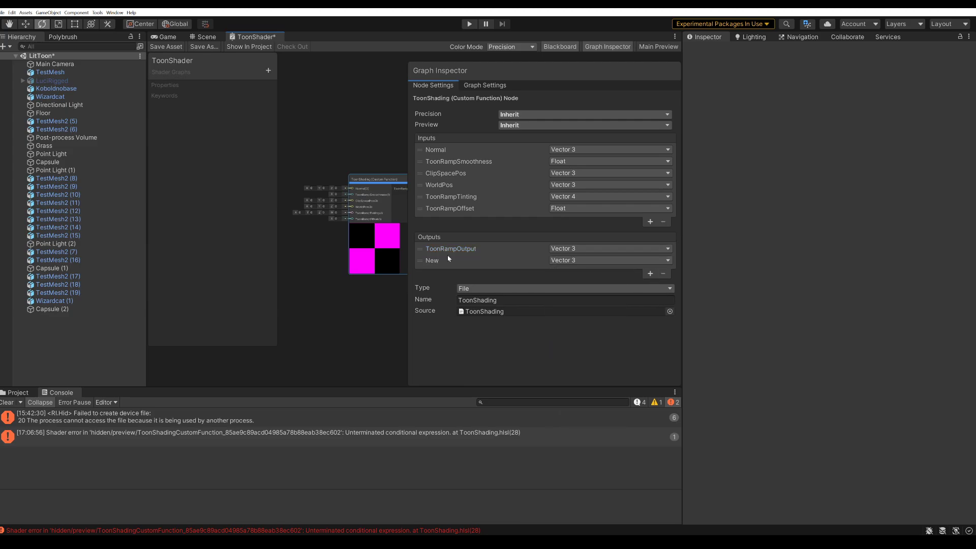
{"action": "double_click", "coordinate": [431, 261]}
{"action": "type", "text": "Direction"}
{"action": "left_click", "coordinate": [379, 264]}
{"action": "key", "text": "alt+Tab"}
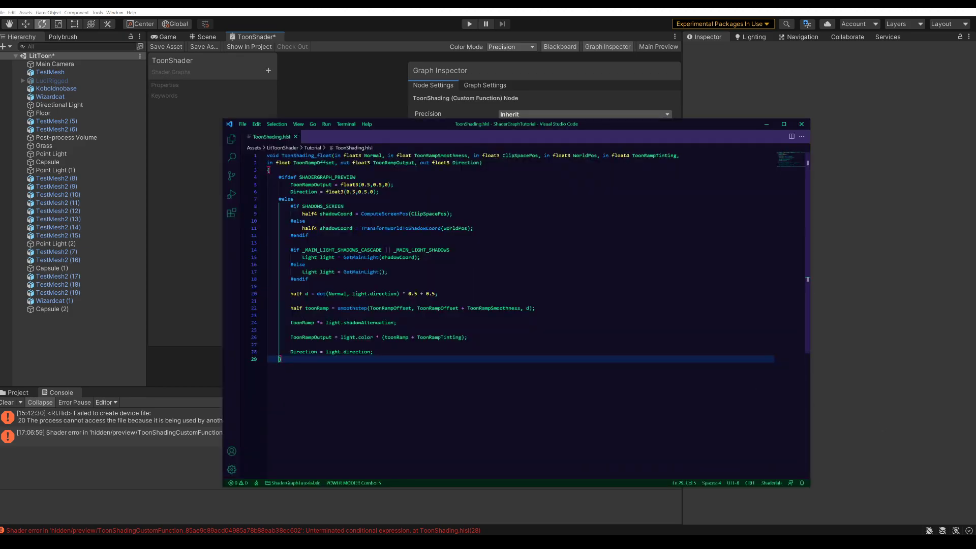
Add a closing #endif line after "Direction = light.direction;" in ToonShading.hlsl and save the file.
{"action": "left_click", "coordinate": [373, 352]}
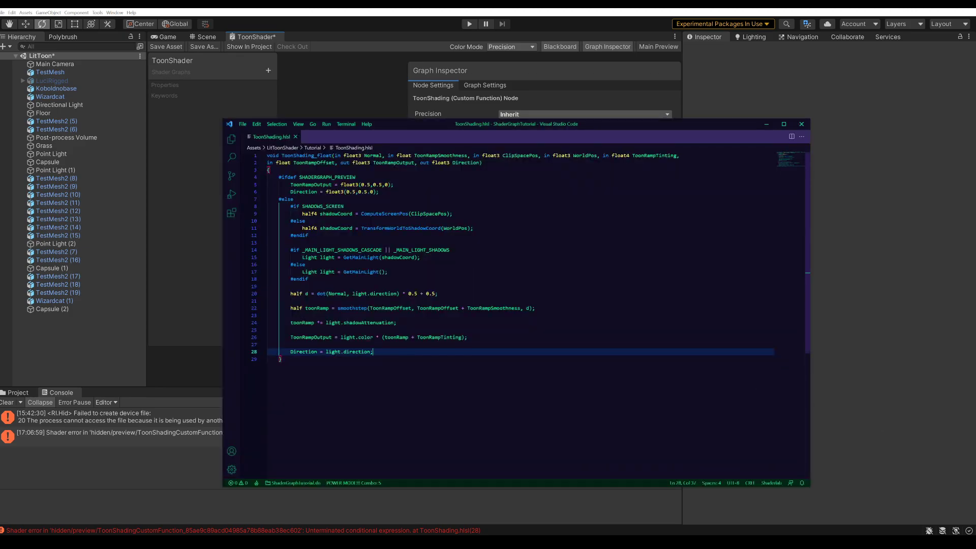
{"action": "key", "text": "Return"}
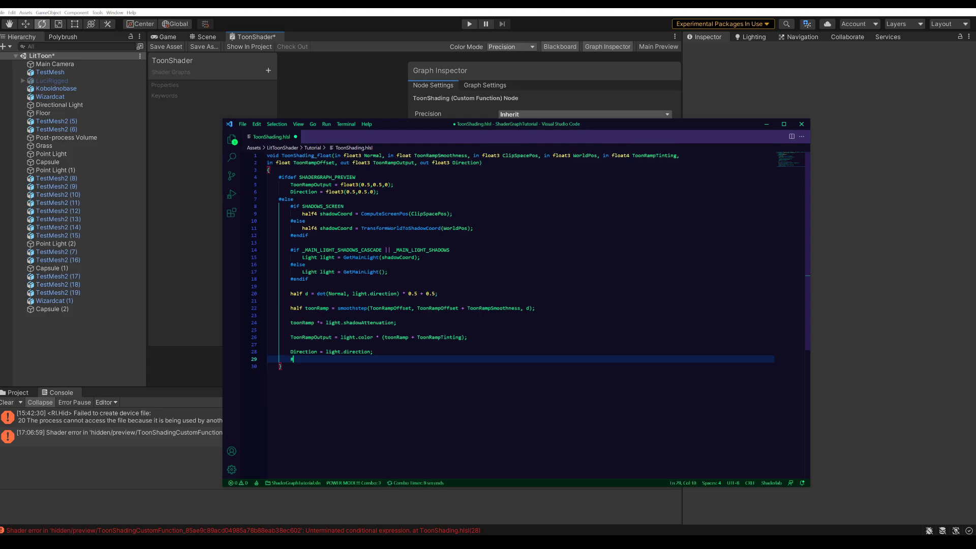
{"action": "key", "text": "BackSpace"}
{"action": "type", "text": "#endif"}
{"action": "key", "text": "ctrl+s"}
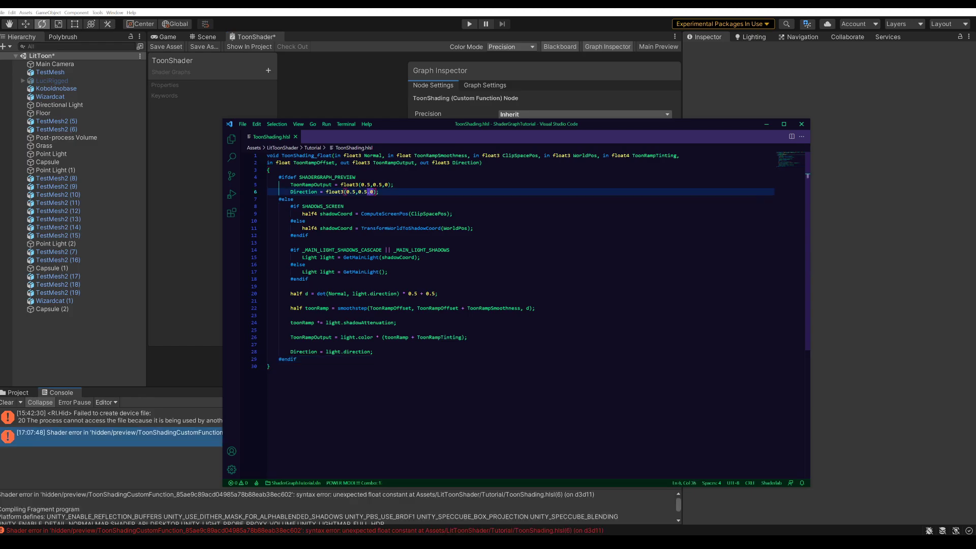
Correct the separator before the last value so the preview Direction reads float3(0.5,0.5,0), and save the file.
{"action": "key", "text": "BackSpace"}
{"action": "type", "text": ","}
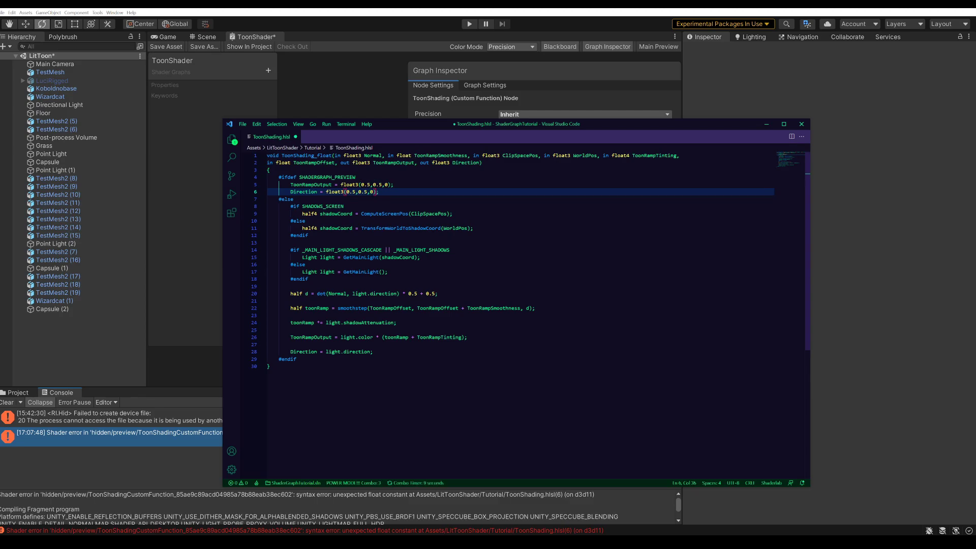
{"action": "key", "text": "ctrl+s"}
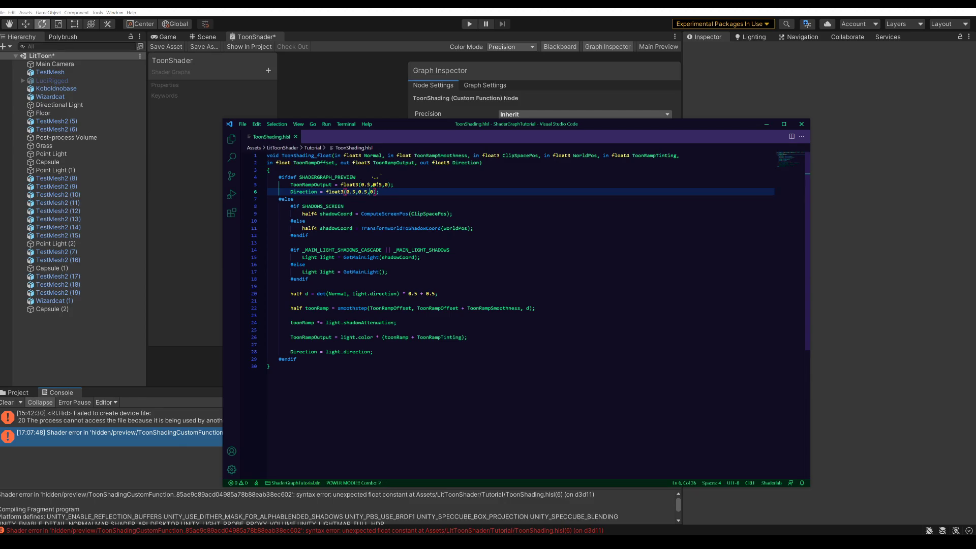
Switch back to Unity, select the ToonShading node and hide the Graph Inspector.
{"action": "left_click", "coordinate": [213, 355]}
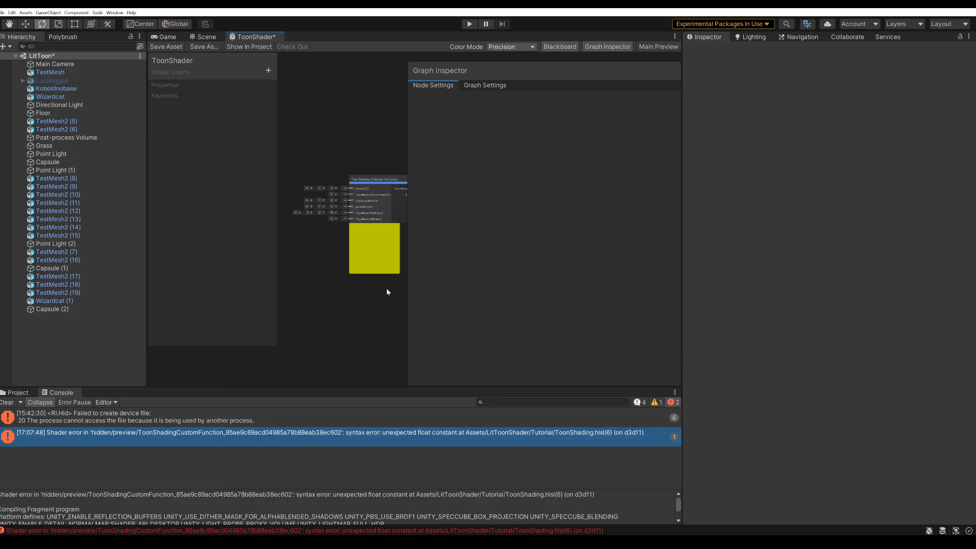
{"action": "left_click", "coordinate": [372, 254]}
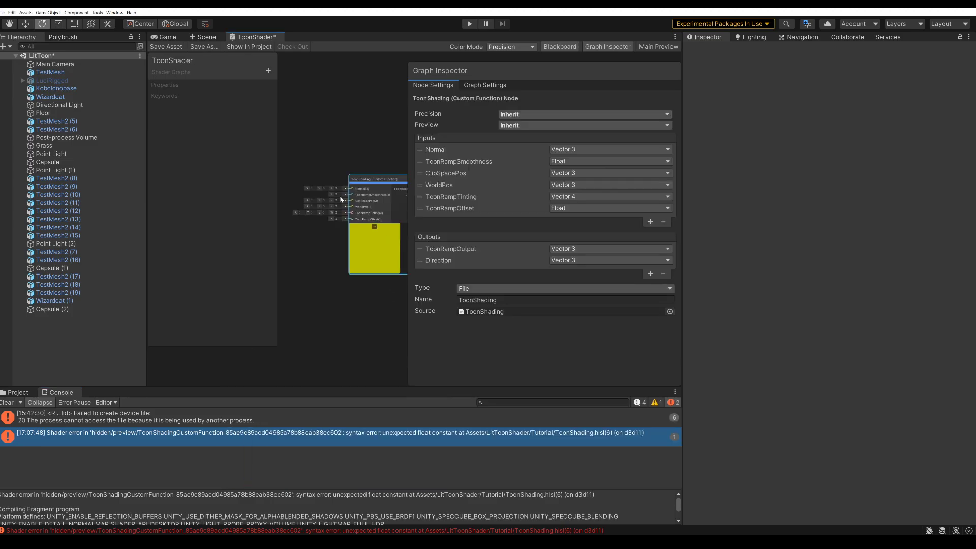
{"action": "left_click", "coordinate": [591, 47]}
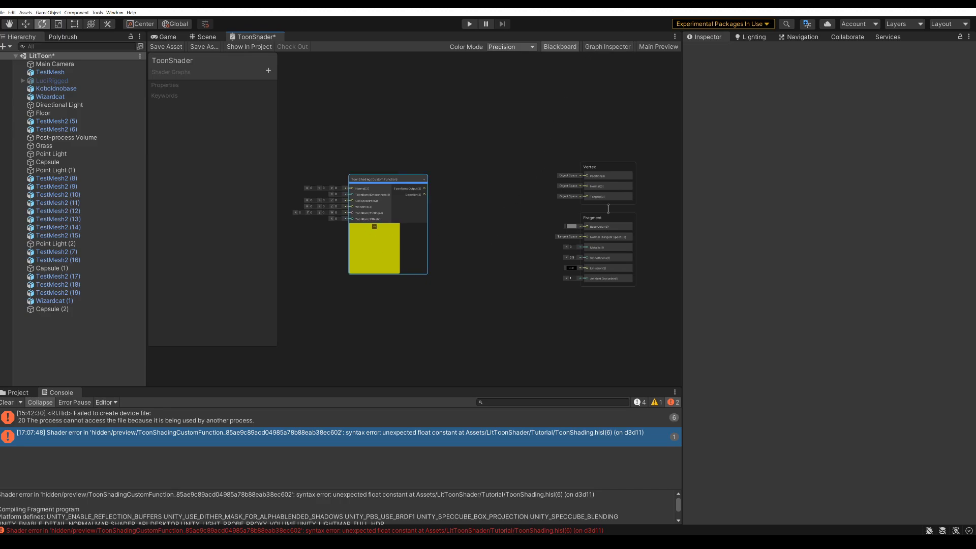
Add a Normal Vector node in World space and connect its output to the ToonShading node's Normal input.
{"action": "left_click", "coordinate": [321, 152]}
{"action": "middle_click_drag", "start_coordinate": [321, 152], "coordinate": [447, 165]}
{"action": "right_click", "coordinate": [377, 159]}
{"action": "left_click", "coordinate": [377, 159]}
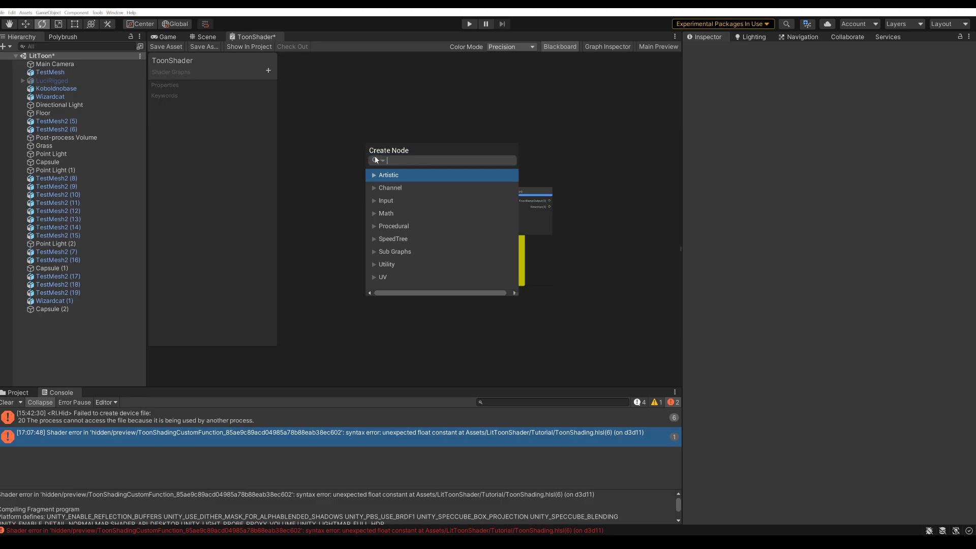
{"action": "type", "text": "normal"}
{"action": "scroll", "coordinate": [386, 213], "scroll_direction": "down", "scroll_amount": 3}
{"action": "double_click", "coordinate": [396, 246]}
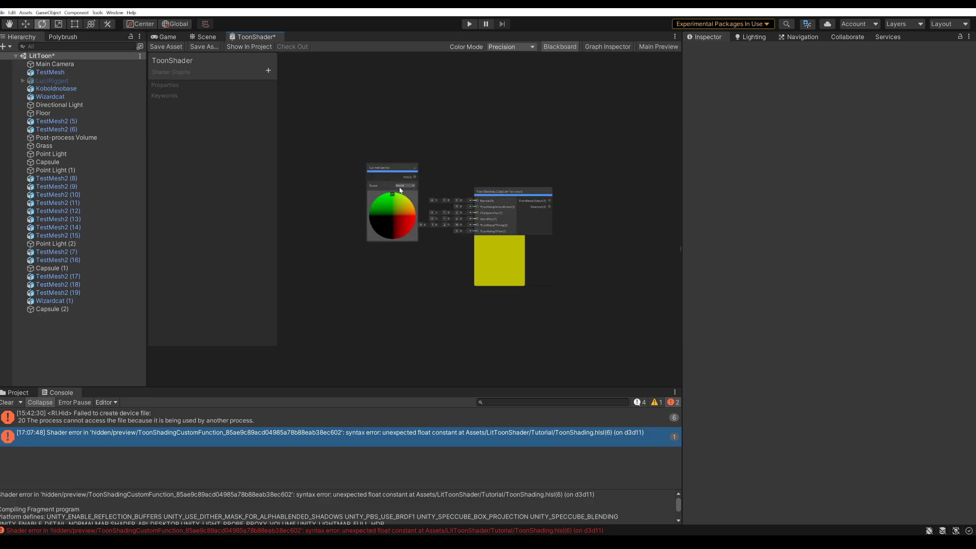
{"action": "left_click_drag", "start_coordinate": [414, 177], "coordinate": [347, 131]}
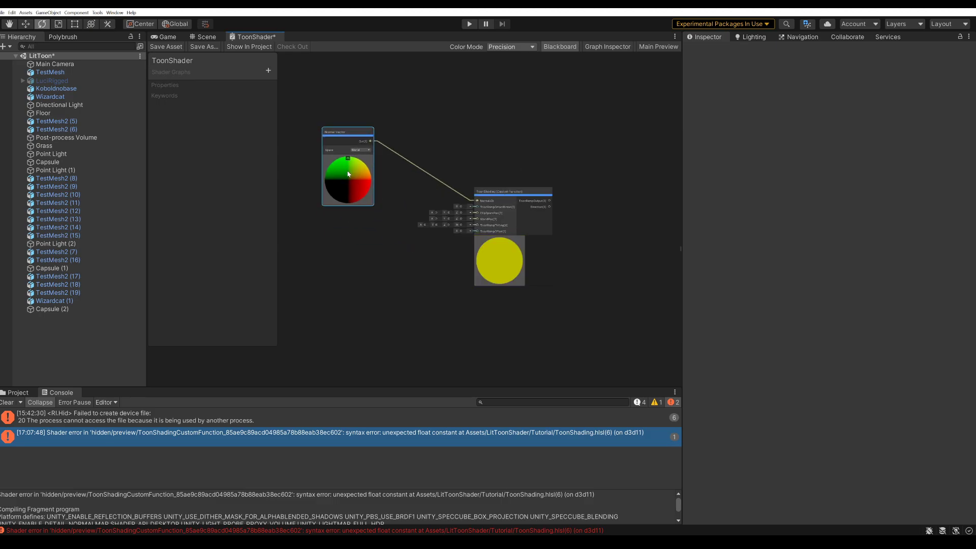
Add a Position node set to Object space, connect it to ClipSpacePos and place it below the Normal Vector node.
{"action": "right_click", "coordinate": [330, 245]}
{"action": "left_click", "coordinate": [350, 249]}
{"action": "type", "text": "pos"}
{"action": "key", "text": "Return"}
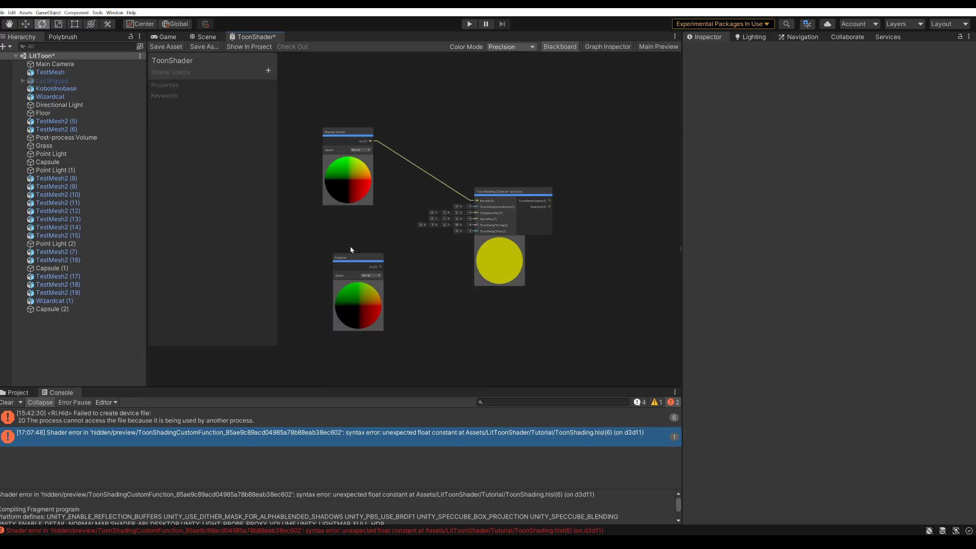
{"action": "left_click", "coordinate": [370, 275]}
{"action": "left_click", "coordinate": [382, 283]}
{"action": "left_click_drag", "start_coordinate": [380, 266], "coordinate": [477, 213]}
{"action": "left_click_drag", "start_coordinate": [364, 258], "coordinate": [353, 219]}
Add a second Position node in World space and connect it to the WorldPos input.
{"action": "right_click", "coordinate": [365, 316]}
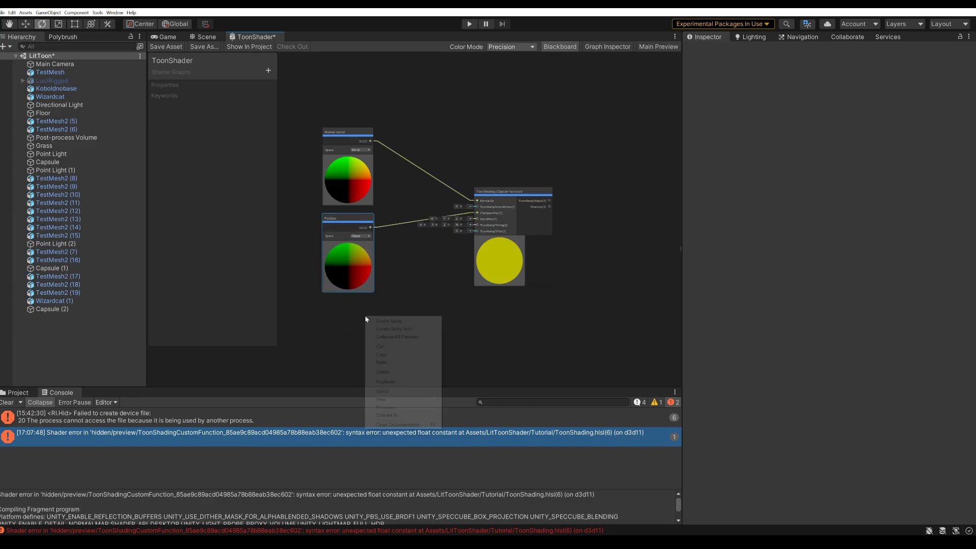
{"action": "left_click", "coordinate": [371, 321]}
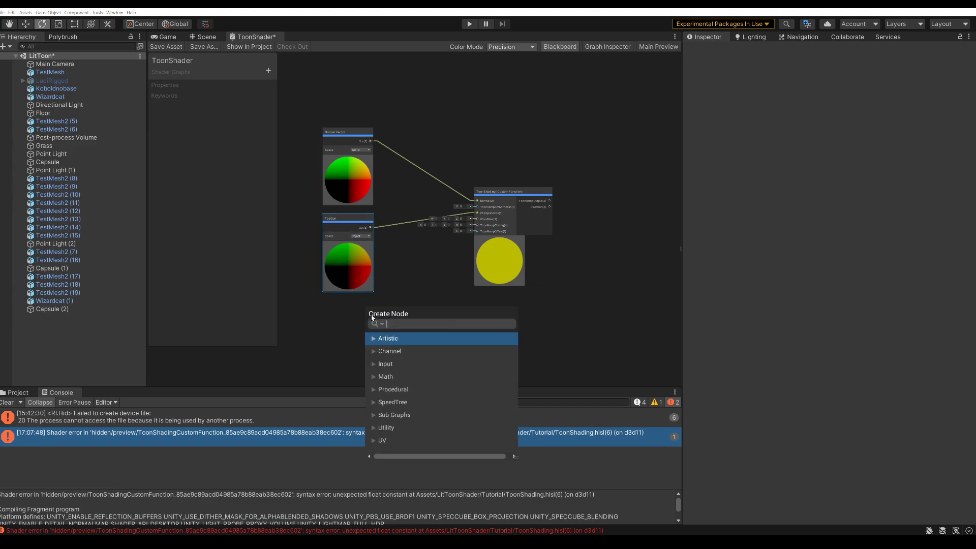
{"action": "type", "text": "position"}
{"action": "key", "text": "Return"}
{"action": "left_click_drag", "start_coordinate": [370, 307], "coordinate": [476, 219]}
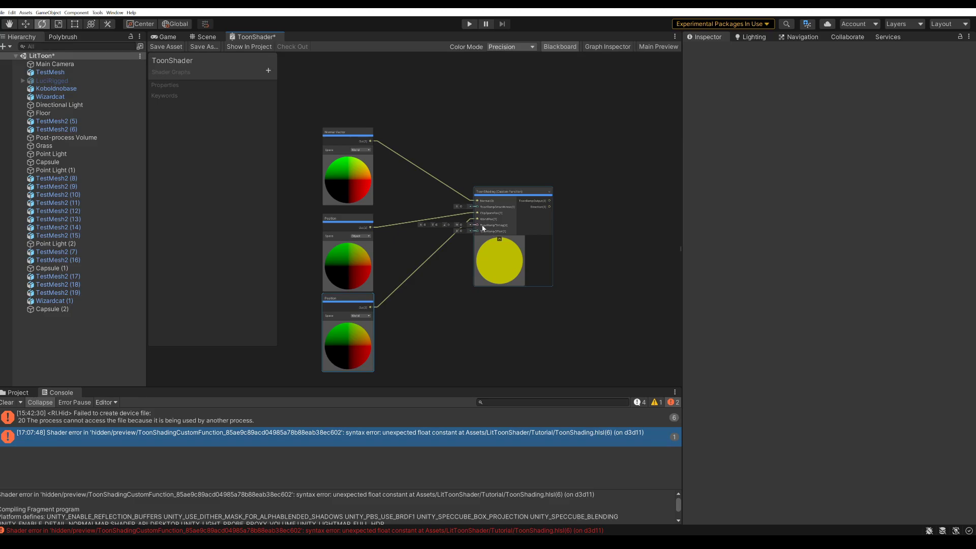
Add a Float node and connect it to the ToonRampSmoothness input.
{"action": "right_click", "coordinate": [409, 192]}
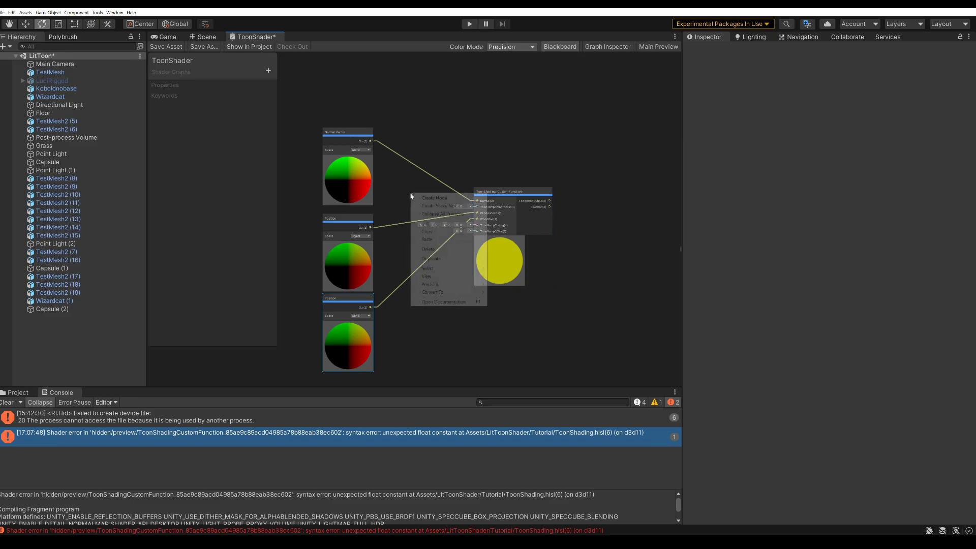
{"action": "left_click", "coordinate": [422, 196]}
{"action": "type", "text": "flo"}
{"action": "key", "text": "Return"}
{"action": "left_click_drag", "start_coordinate": [430, 218], "coordinate": [476, 207]}
Add a second Float node and connect it to the ToonRampOffset input.
{"action": "right_click", "coordinate": [410, 251]}
{"action": "left_click", "coordinate": [430, 256]}
{"action": "left_click", "coordinate": [431, 256]}
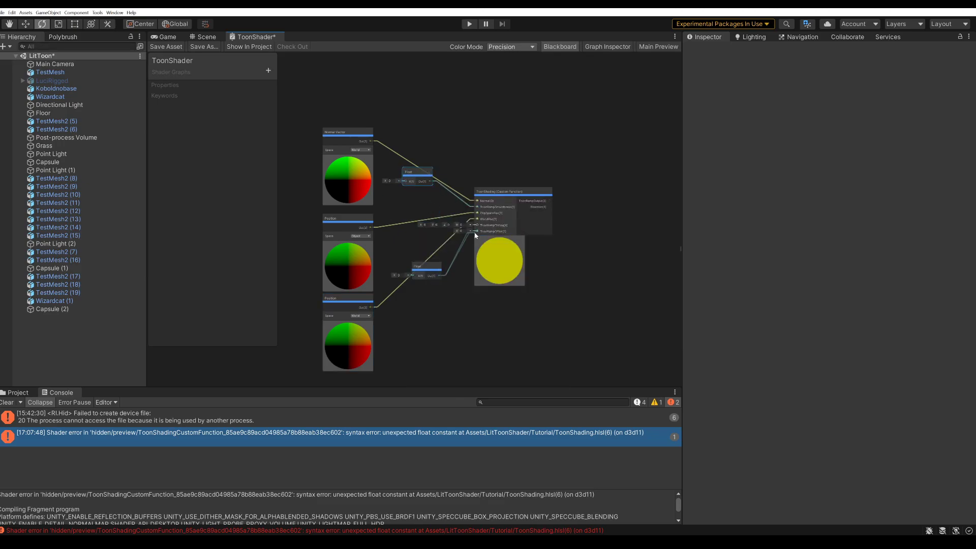
{"action": "type", "text": "vo"}
{"action": "key", "text": "Return"}
Add a Color node, connect it to the ToonRampTinting input and place it between the two Float nodes.
{"action": "right_click", "coordinate": [410, 234]}
{"action": "left_click", "coordinate": [428, 240]}
{"action": "type", "text": "color"}
{"action": "scroll", "coordinate": [447, 300], "scroll_direction": "down", "scroll_amount": 3}
{"action": "double_click", "coordinate": [452, 322]}
{"action": "left_click_drag", "start_coordinate": [440, 260], "coordinate": [477, 226]}
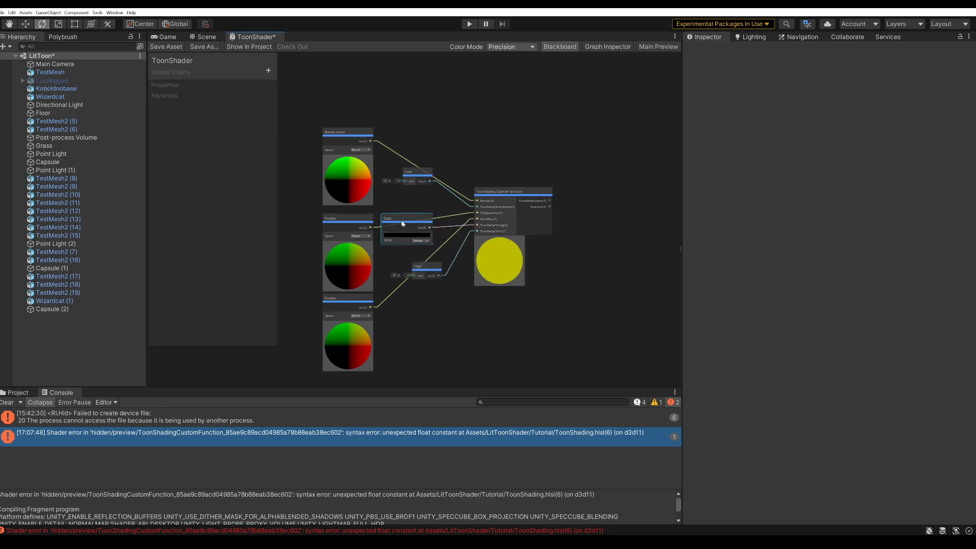
{"action": "left_click_drag", "start_coordinate": [402, 224], "coordinate": [417, 218]}
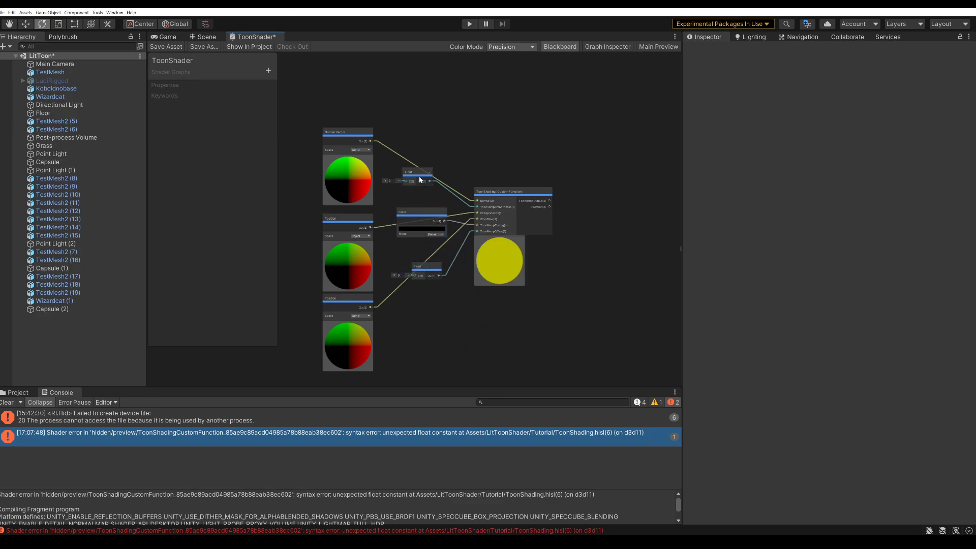
Convert the Float node feeding ToonRampSmoothness to a property.
{"action": "left_click", "coordinate": [419, 180]}
{"action": "left_click", "coordinate": [423, 224]}
{"action": "left_click", "coordinate": [427, 272]}
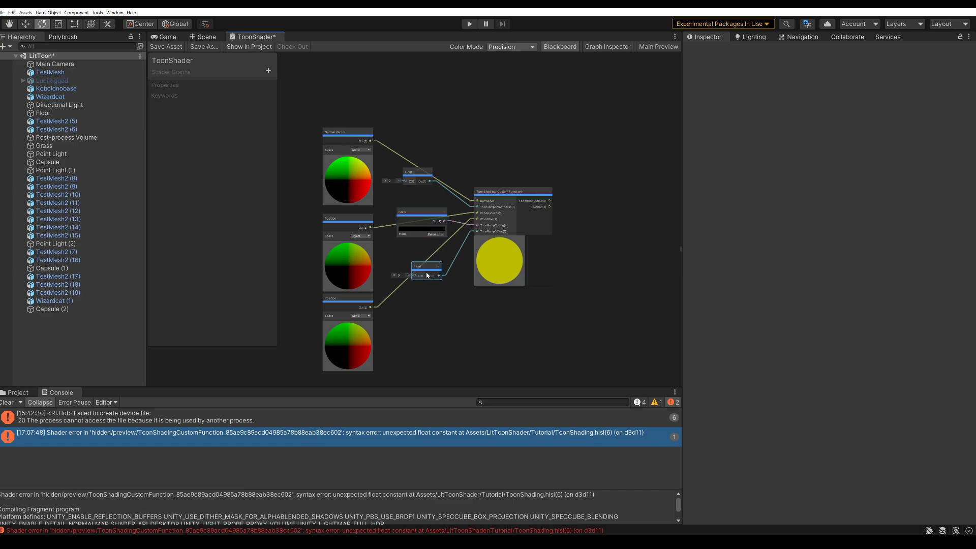
{"action": "left_click", "coordinate": [420, 180]}
{"action": "right_click", "coordinate": [419, 180]}
{"action": "mouse_move", "coordinate": [474, 253]}
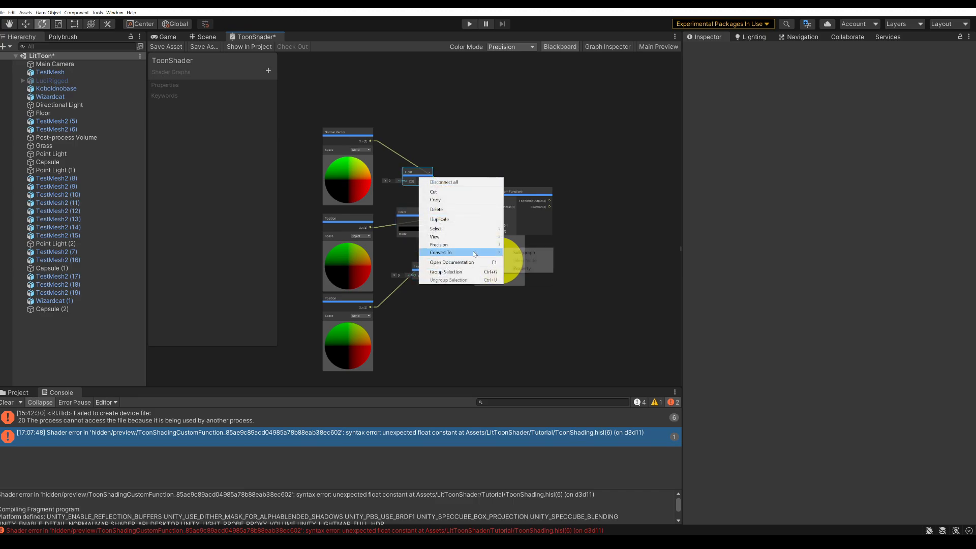
{"action": "left_click", "coordinate": [518, 268]}
Convert the Color node and the Float node feeding ToonRampOffset to properties.
{"action": "right_click", "coordinate": [418, 218]}
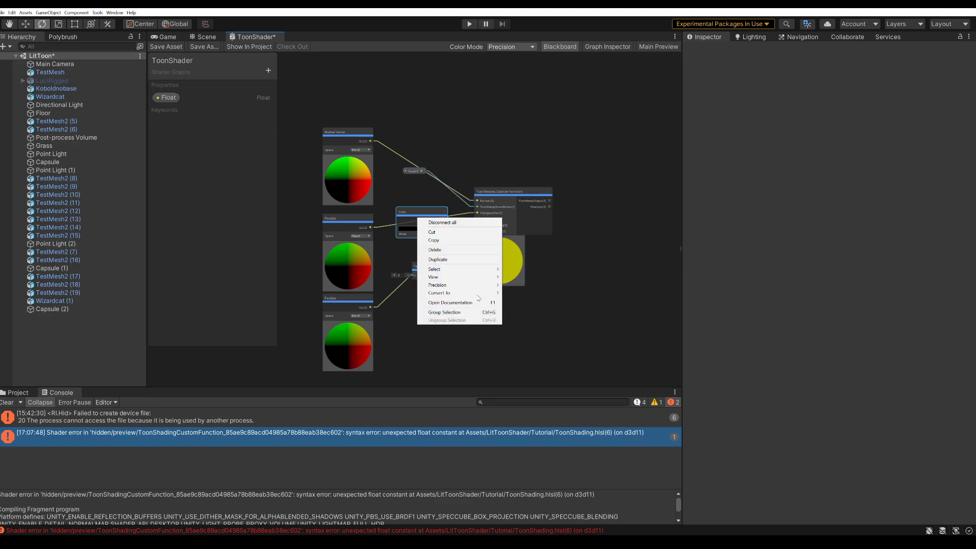
{"action": "mouse_move", "coordinate": [478, 295]}
{"action": "left_click", "coordinate": [518, 311]}
{"action": "right_click", "coordinate": [426, 265]}
{"action": "mouse_move", "coordinate": [482, 340]}
{"action": "left_click", "coordinate": [528, 357]}
Rename the first Float property to Toon Ramp Smoothness and the Color property to Toon Ramp Tinting.
{"action": "double_click", "coordinate": [169, 98]}
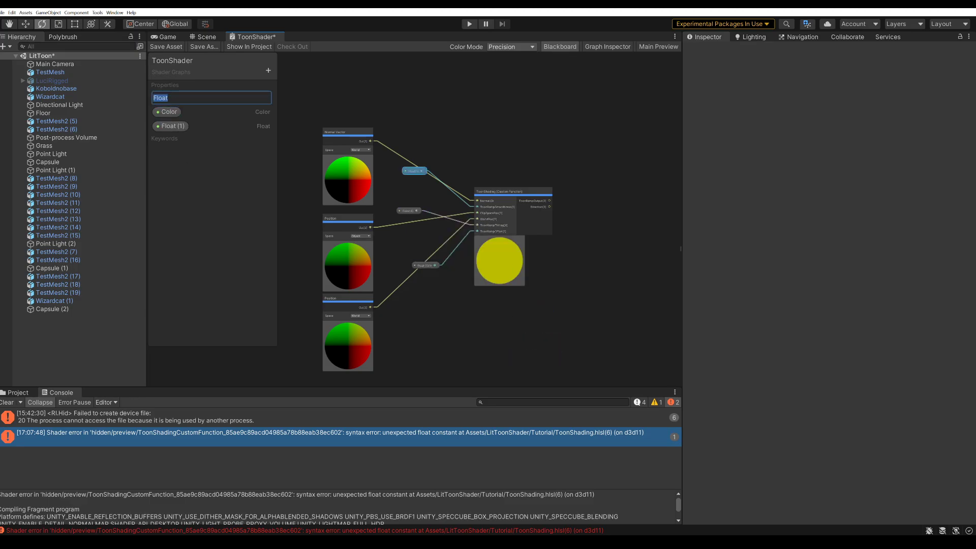
{"action": "type", "text": "Toon Ramp Smoothness"}
{"action": "key", "text": "Return"}
{"action": "double_click", "coordinate": [169, 112]}
{"action": "type", "text": "Toon Ram"}
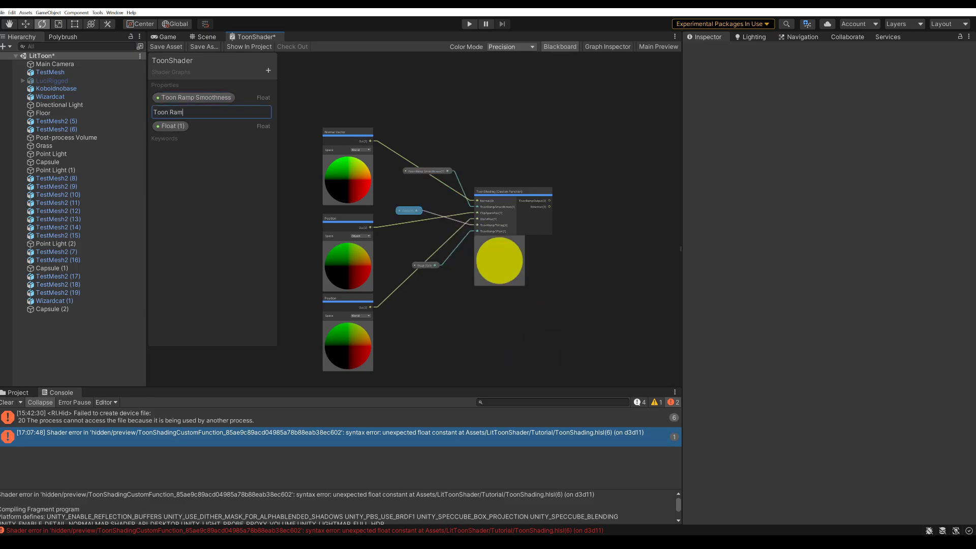
{"action": "type", "text": "p Tinting"}
{"action": "key", "text": "Return"}
Rename the Float (1) property to Toon Ramp Offset.
{"action": "double_click", "coordinate": [181, 126]}
{"action": "type", "text": "Toon Ramp Offset"}
{"action": "key", "text": "Return"}
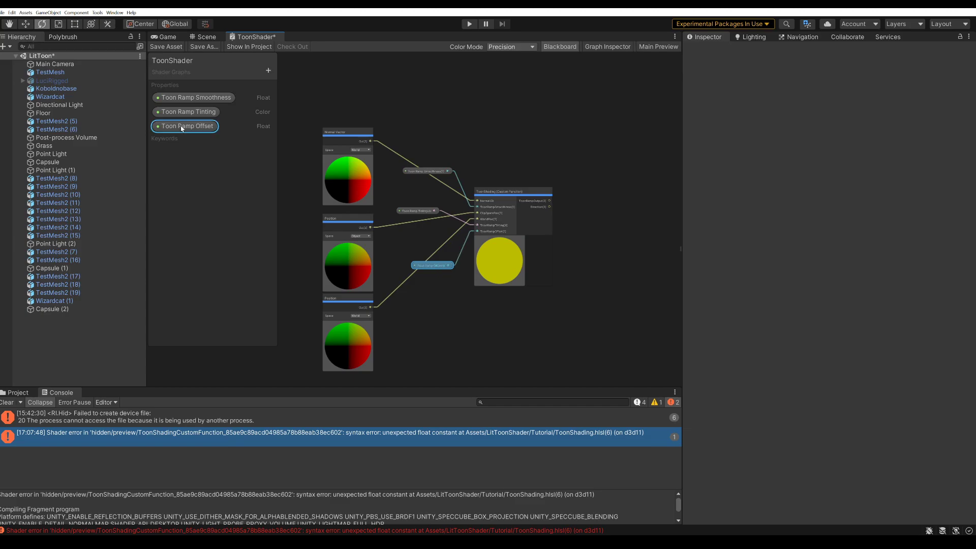
Connect ToonRampOutput to the Fragment block's Emission input and set the Fragment Smoothness to 0.
{"action": "scroll", "coordinate": [203, 208], "scroll_direction": "down", "scroll_amount": 2}
{"action": "scroll", "coordinate": [563, 209], "scroll_direction": "up", "scroll_amount": 2}
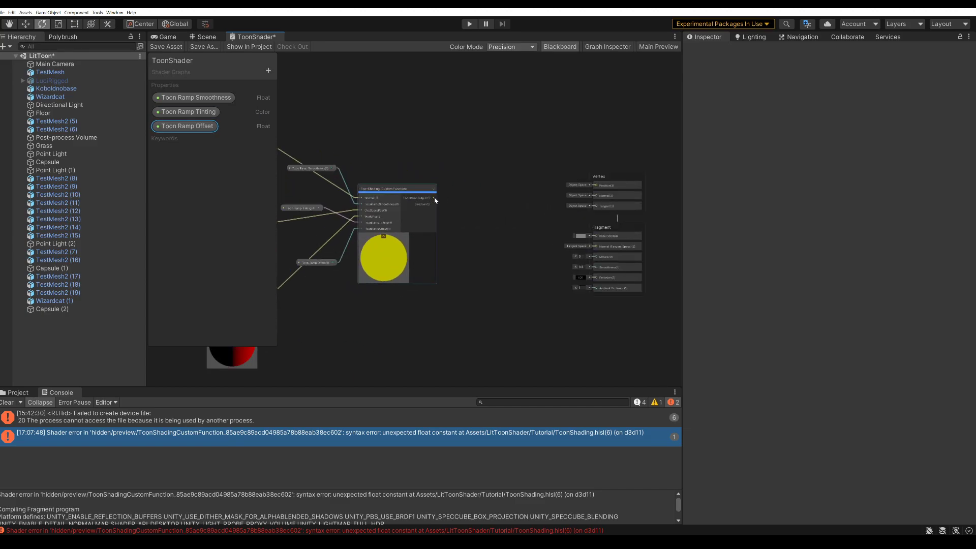
{"action": "left_click_drag", "start_coordinate": [435, 198], "coordinate": [595, 278]}
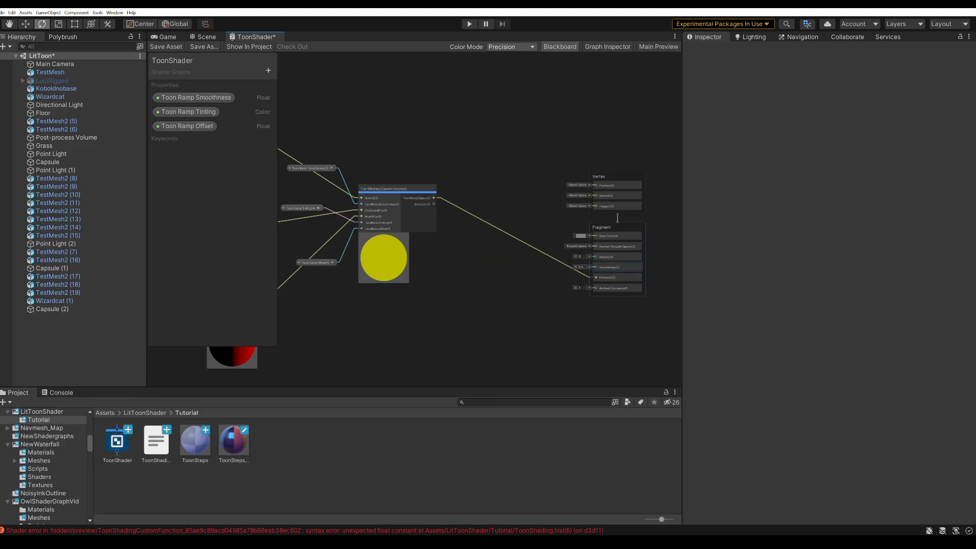
{"action": "type", "text": "0"}
{"action": "key", "text": "Tab"}
Save the shader graph asset and select the wizard cat model in the Scene view.
{"action": "left_click", "coordinate": [165, 47]}
{"action": "left_click", "coordinate": [203, 36]}
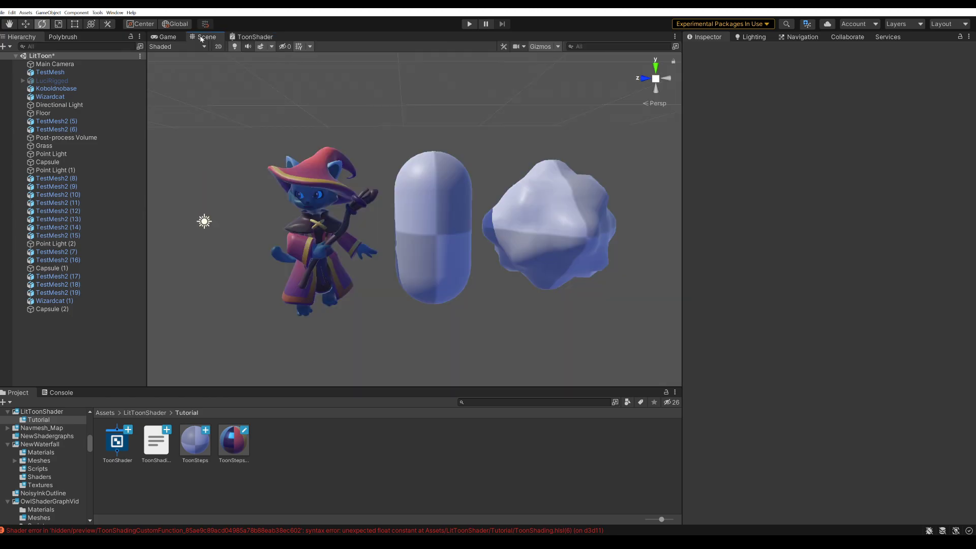
{"action": "left_click", "coordinate": [315, 268]}
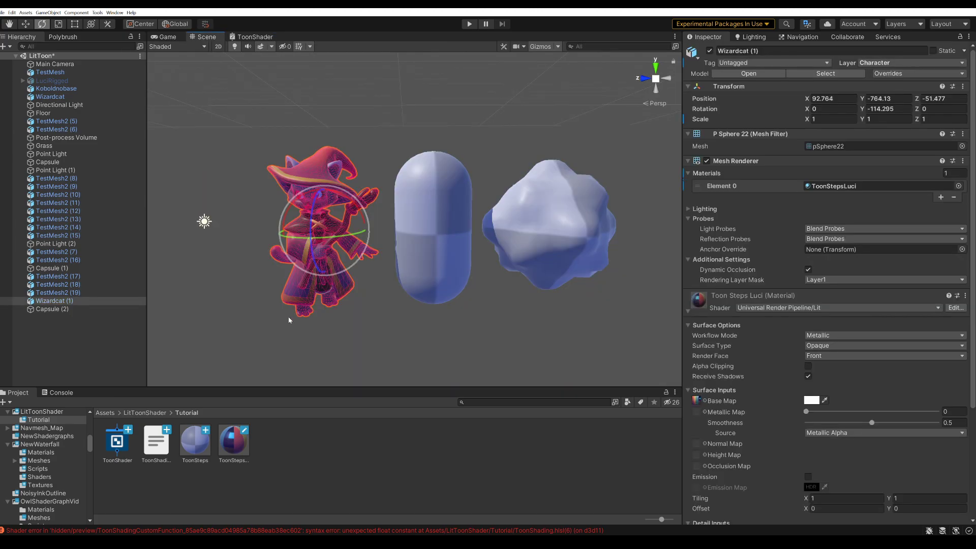
Select the ToonSteps and ToonStepsLuci materials together and assign them the Shader Graphs/ToonShader shader.
{"action": "left_click", "coordinate": [199, 451]}
{"action": "left_click", "coordinate": [230, 447], "text": "ctrl"}
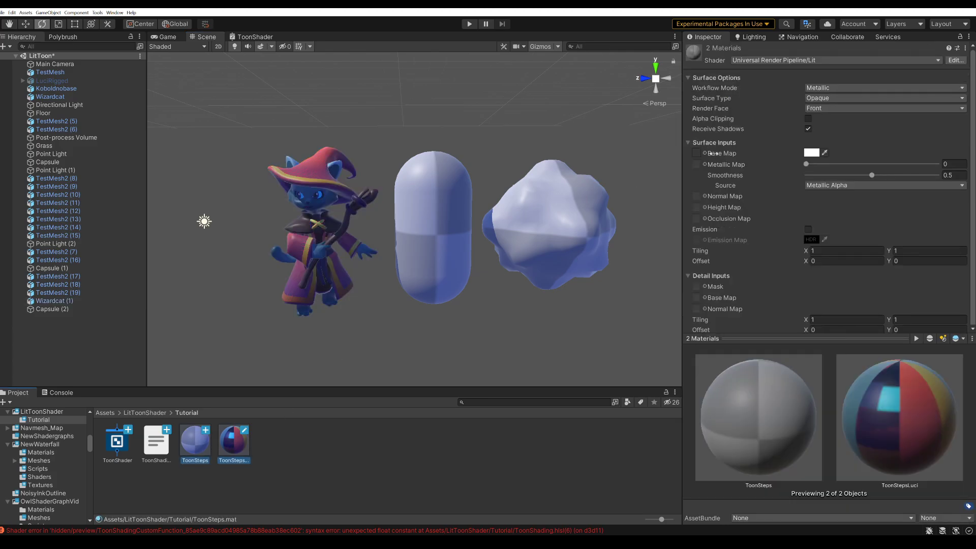
{"action": "left_click", "coordinate": [797, 61]}
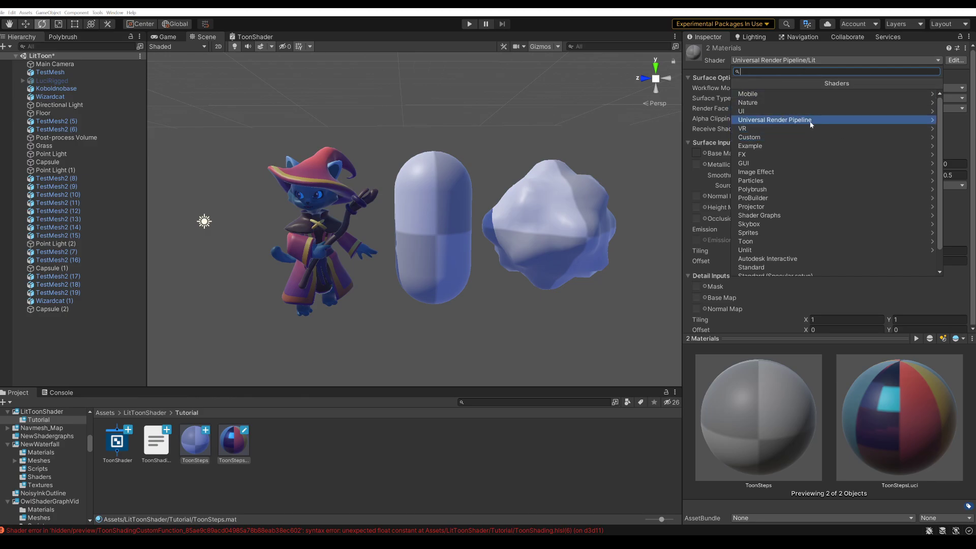
{"action": "type", "text": "toonshader"}
{"action": "left_click", "coordinate": [786, 96]}
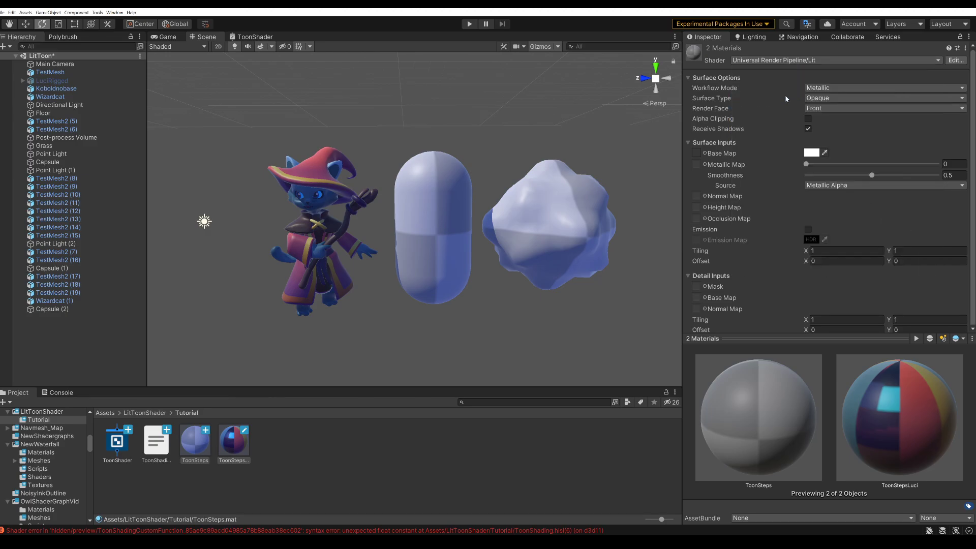
Set the Toon Ramp Tinting of both materials to a light neutral grey.
{"action": "left_click", "coordinate": [951, 89]}
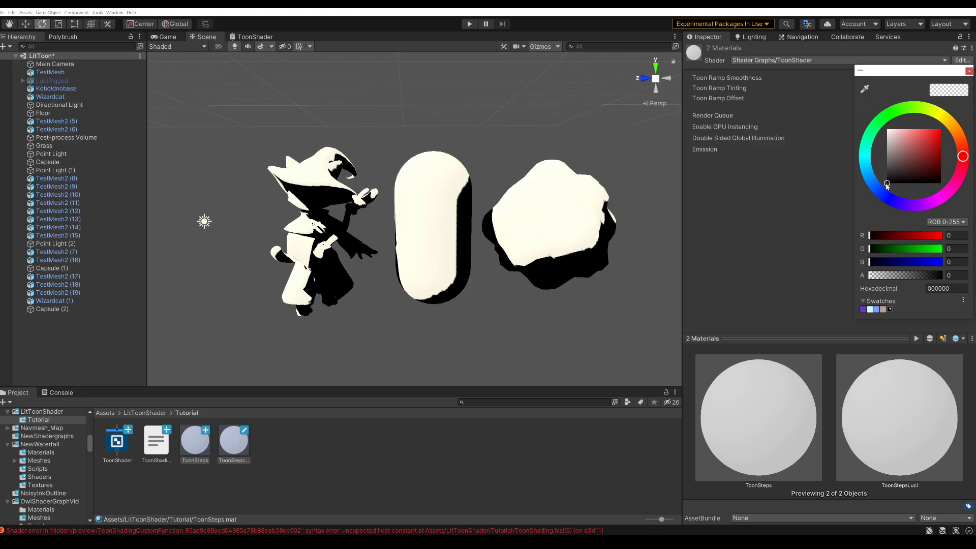
{"action": "left_click", "coordinate": [906, 138]}
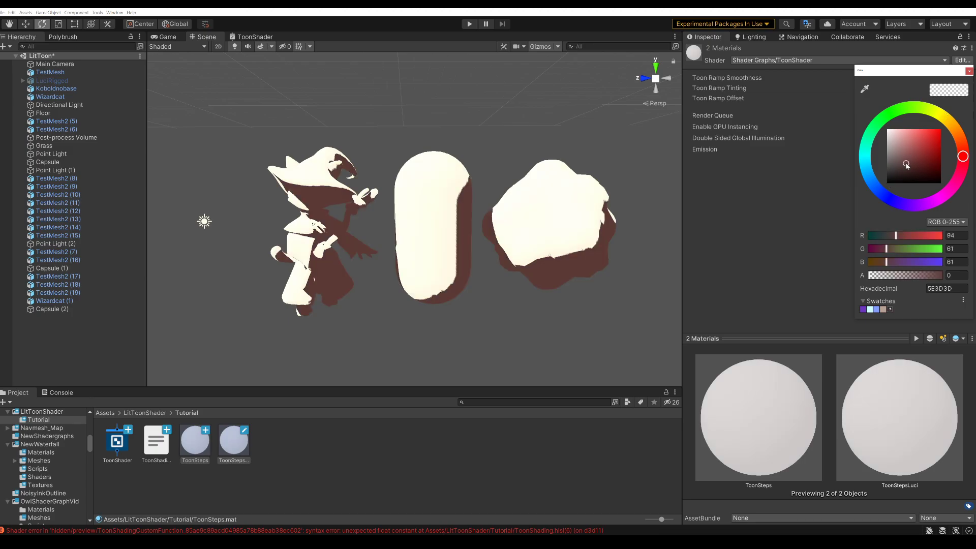
{"action": "left_click_drag", "start_coordinate": [907, 138], "coordinate": [879, 144]}
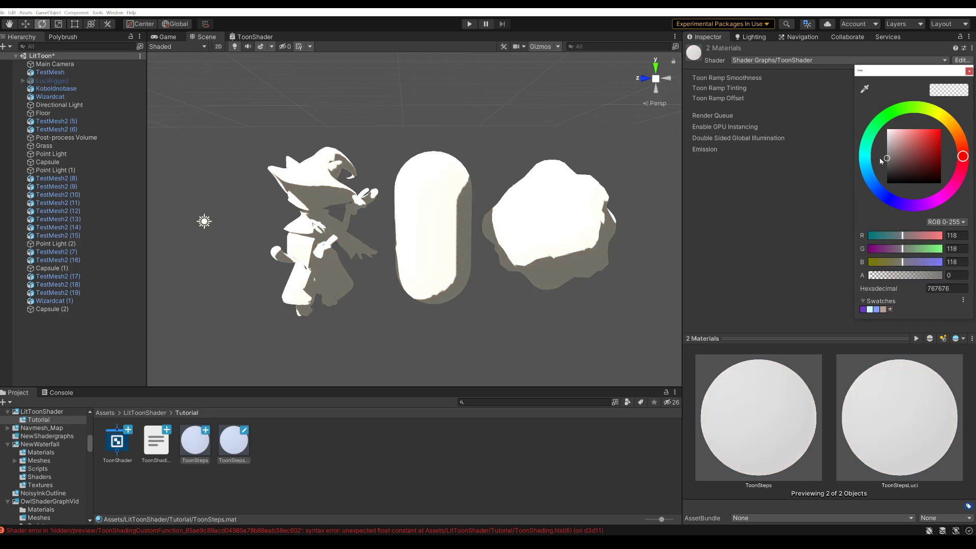
{"action": "left_click", "coordinate": [813, 193]}
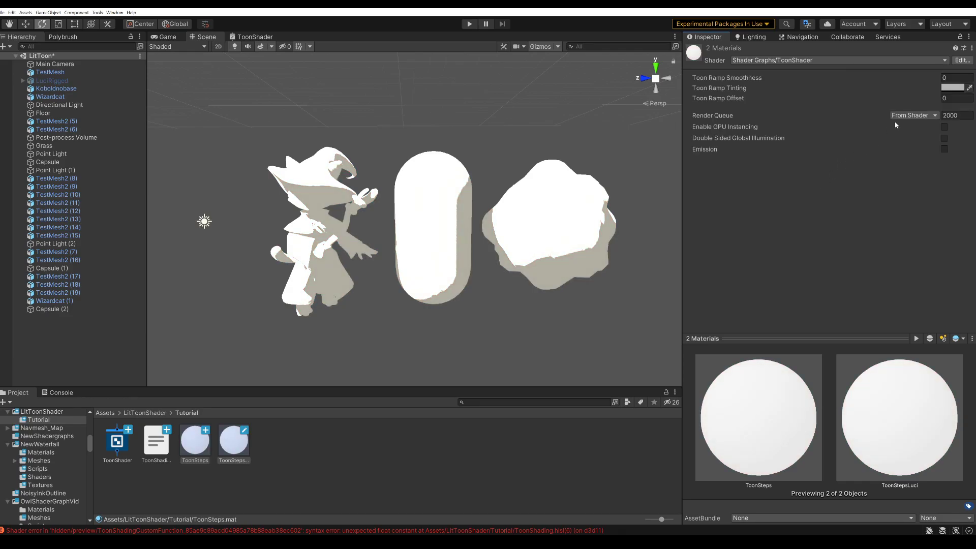
Try a Toon Ramp Smoothness of 0.01 and a Toon Ramp Offset of 0.42 on both toon materials.
{"action": "left_click", "coordinate": [933, 100]}
{"action": "mouse_move", "coordinate": [933, 101]}
{"action": "left_mouse_down"}
{"action": "mouse_move", "coordinate": [951, 100]}
{"action": "mouse_move", "coordinate": [913, 93]}
{"action": "mouse_move", "coordinate": [920, 79]}
{"action": "mouse_move", "coordinate": [912, 80]}
{"action": "left_mouse_up"}
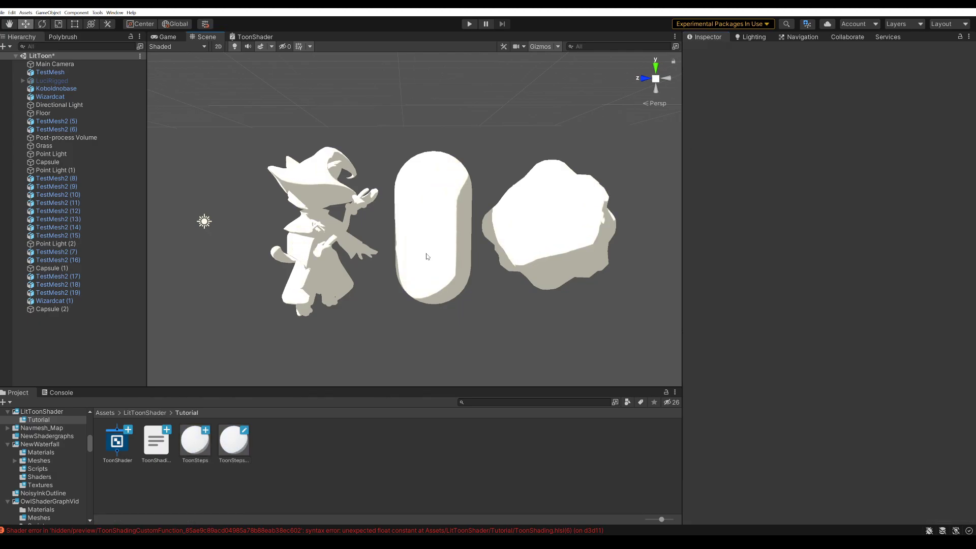
Lower the middle capsule to Y position -764.48 and slightly rotate the directional light.
{"action": "left_click", "coordinate": [427, 257]}
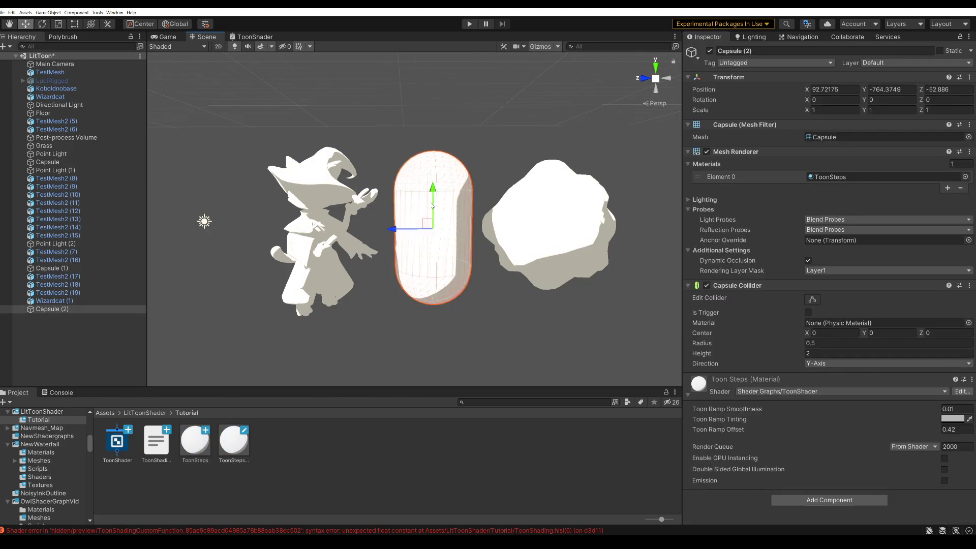
{"action": "left_click_drag", "start_coordinate": [429, 206], "coordinate": [404, 200]}
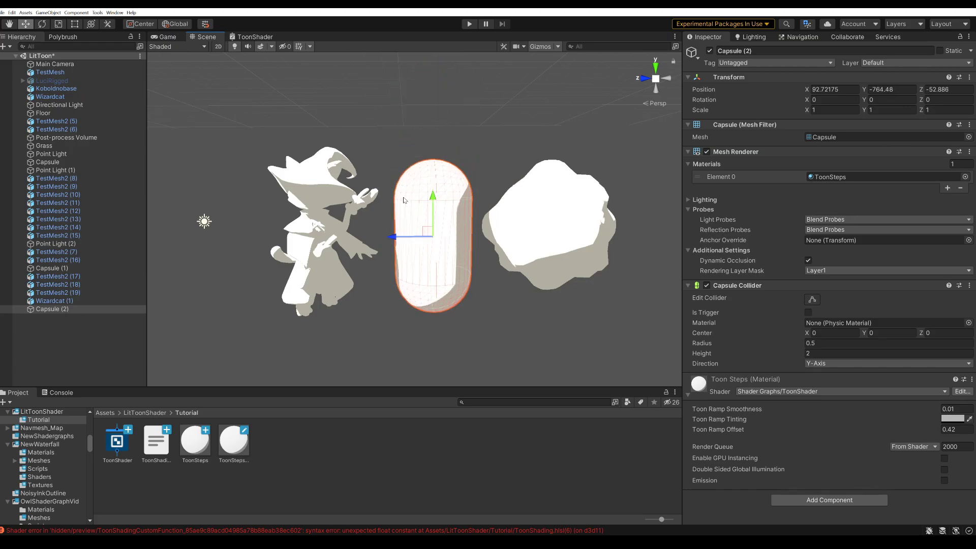
{"action": "left_click", "coordinate": [203, 221]}
{"action": "key", "text": "e"}
{"action": "mouse_move", "coordinate": [191, 223]}
{"action": "left_mouse_down"}
{"action": "mouse_move", "coordinate": [166, 235]}
{"action": "mouse_move", "coordinate": [193, 224]}
{"action": "left_mouse_up"}
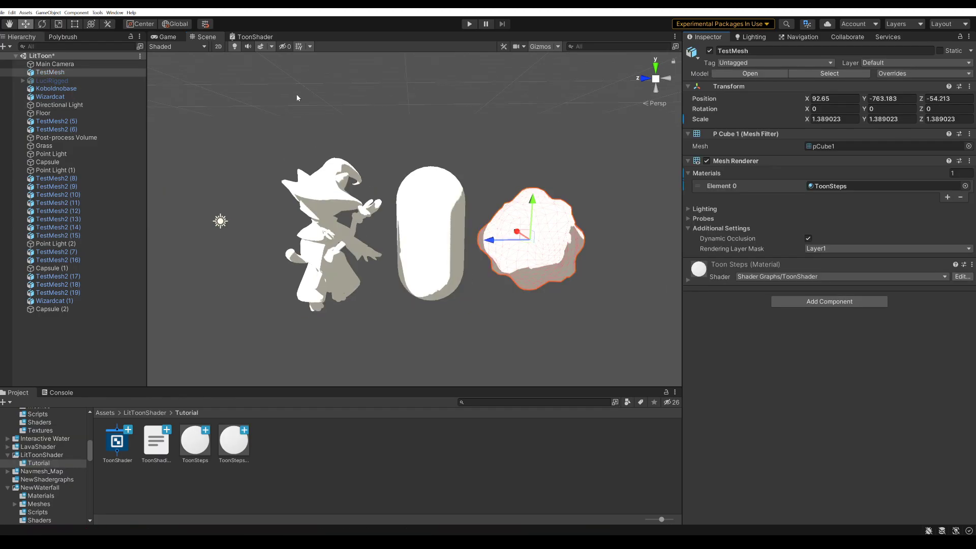
Add a Sample Texture 2D node above the existing nodes in the ToonShader graph.
{"action": "left_click", "coordinate": [249, 36]}
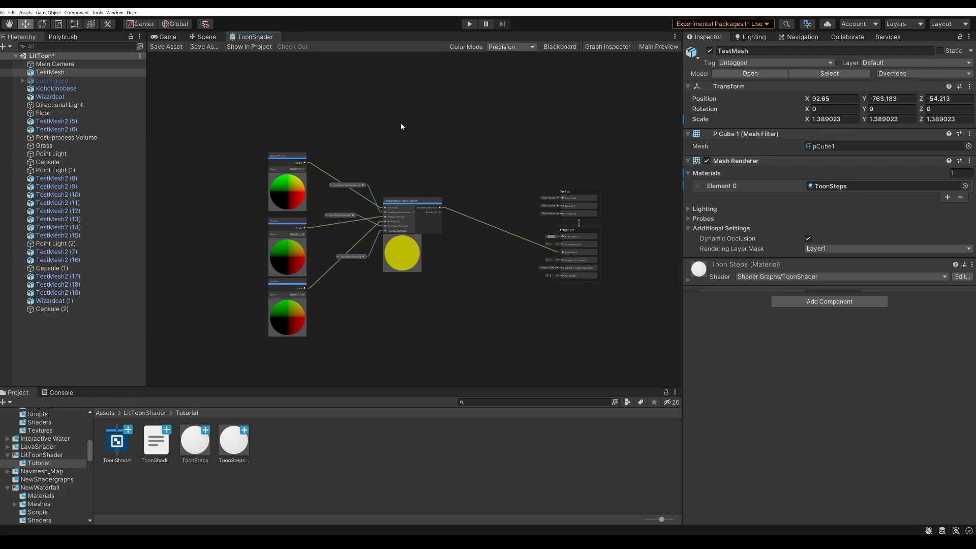
{"action": "middle_click_drag", "start_coordinate": [401, 129], "coordinate": [390, 207]}
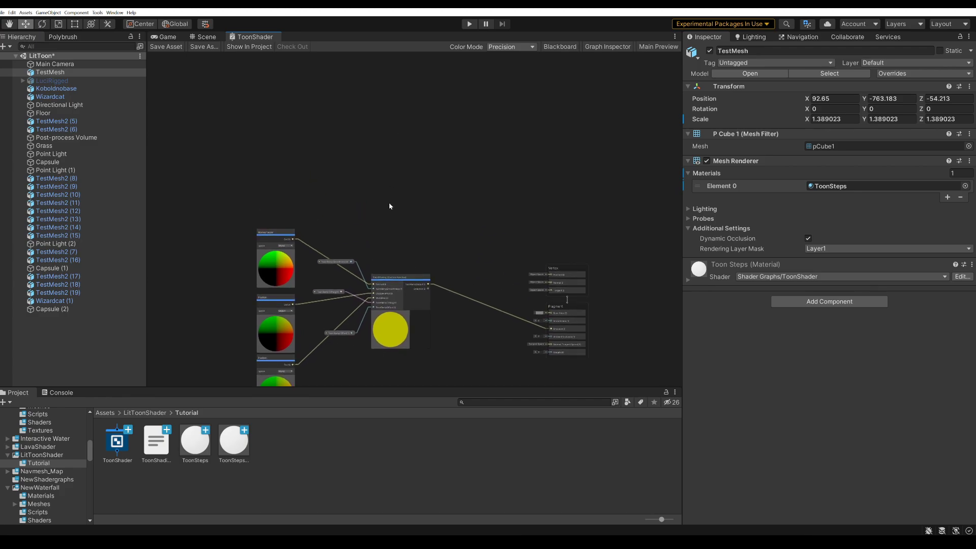
{"action": "right_click", "coordinate": [368, 121]}
{"action": "left_click", "coordinate": [377, 126]}
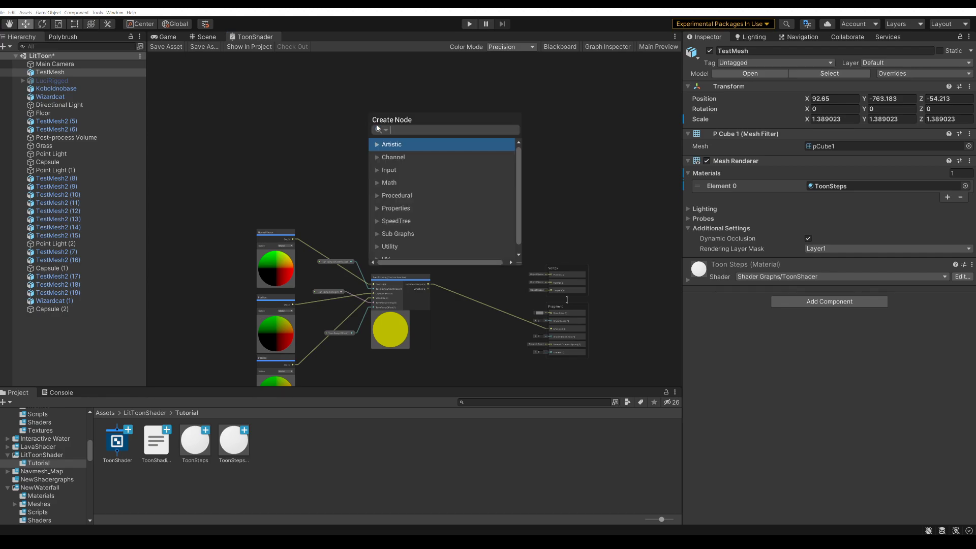
{"action": "type", "text": "sample"}
{"action": "double_click", "coordinate": [411, 219]}
{"action": "left_click_drag", "start_coordinate": [408, 155], "coordinate": [419, 152]}
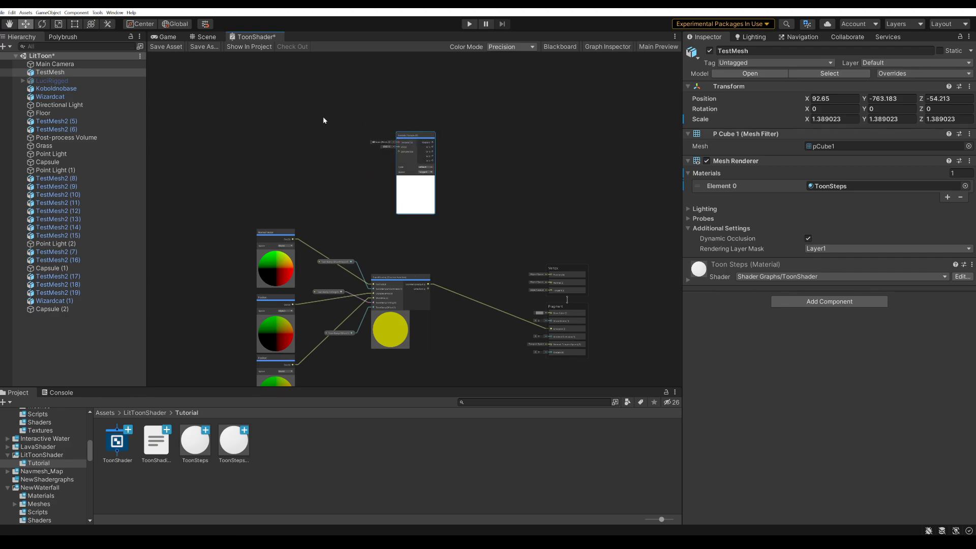
Add a Texture 2D Asset node beside the Sample Texture 2D node.
{"action": "right_click", "coordinate": [324, 120]}
{"action": "left_click", "coordinate": [334, 126]}
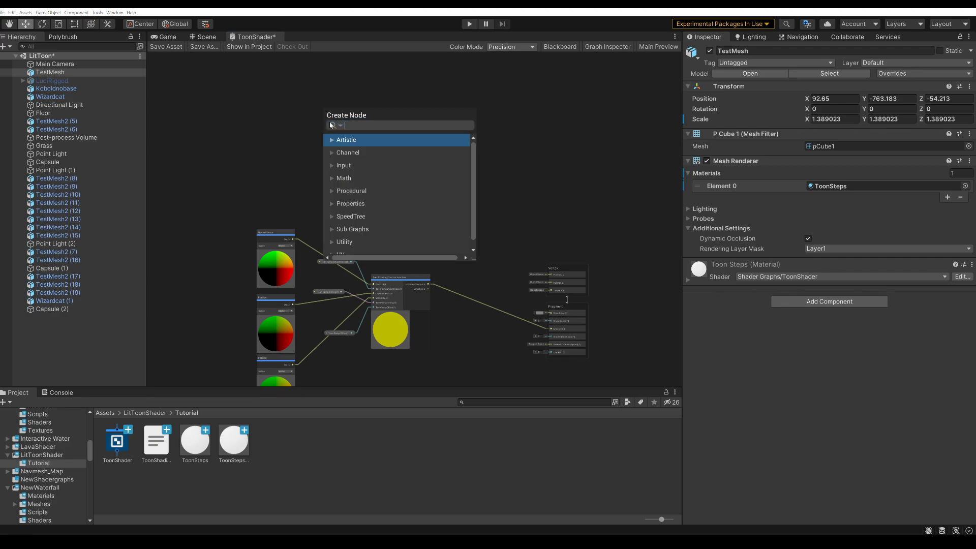
{"action": "type", "text": "textur"}
{"action": "scroll", "coordinate": [394, 229], "scroll_direction": "down", "scroll_amount": 5}
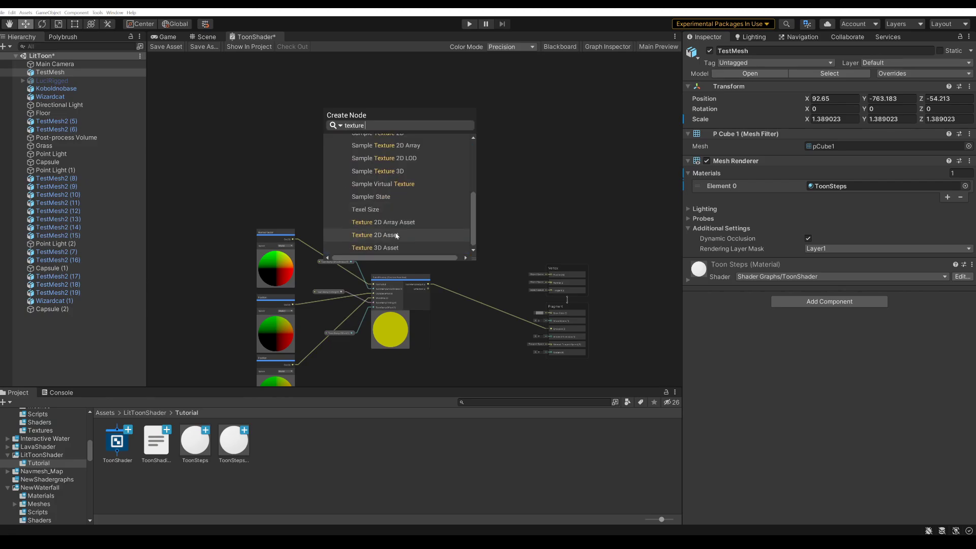
{"action": "double_click", "coordinate": [394, 235]}
Convert the Texture 2D Asset node into a Main Texture property feeding the Sample Texture 2D node, and show the Blackboard.
{"action": "right_click", "coordinate": [335, 138]}
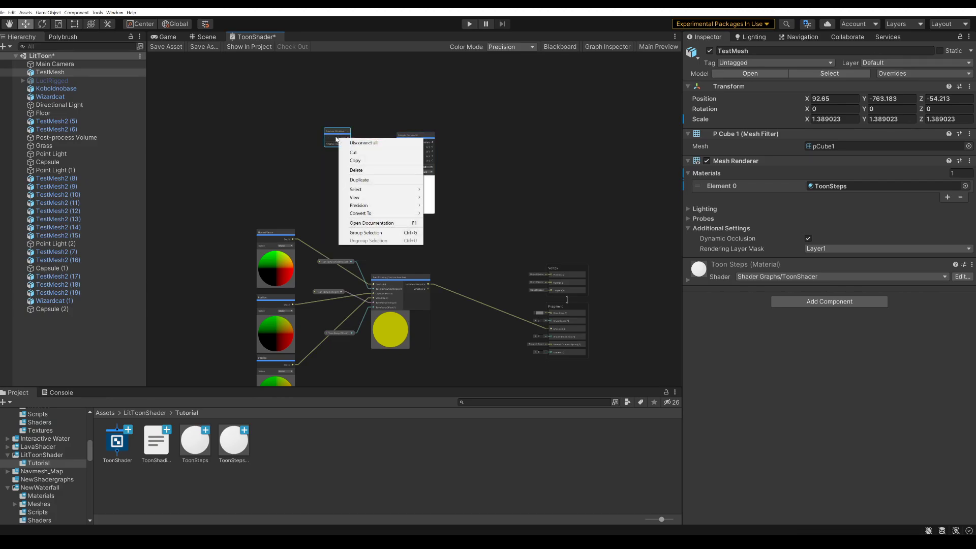
{"action": "mouse_move", "coordinate": [389, 214]}
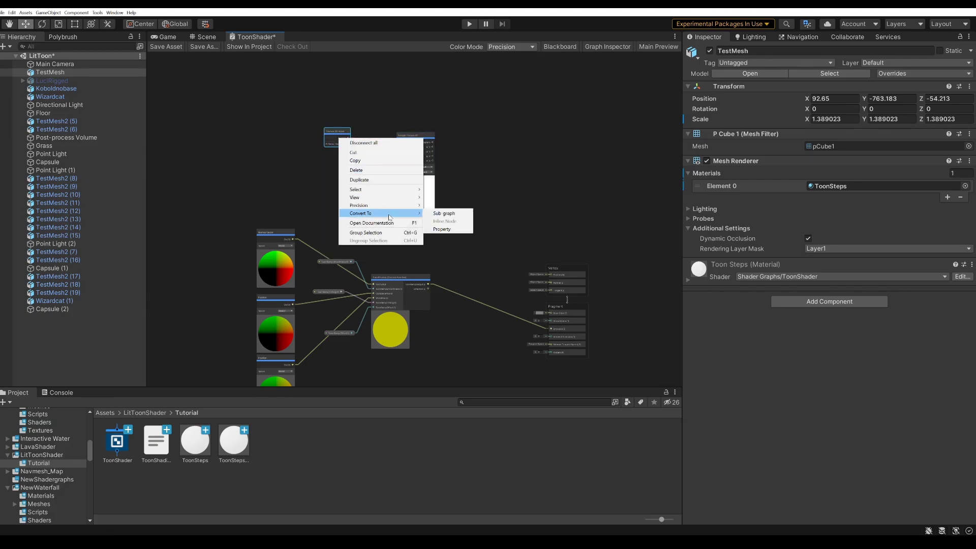
{"action": "left_click", "coordinate": [440, 229]}
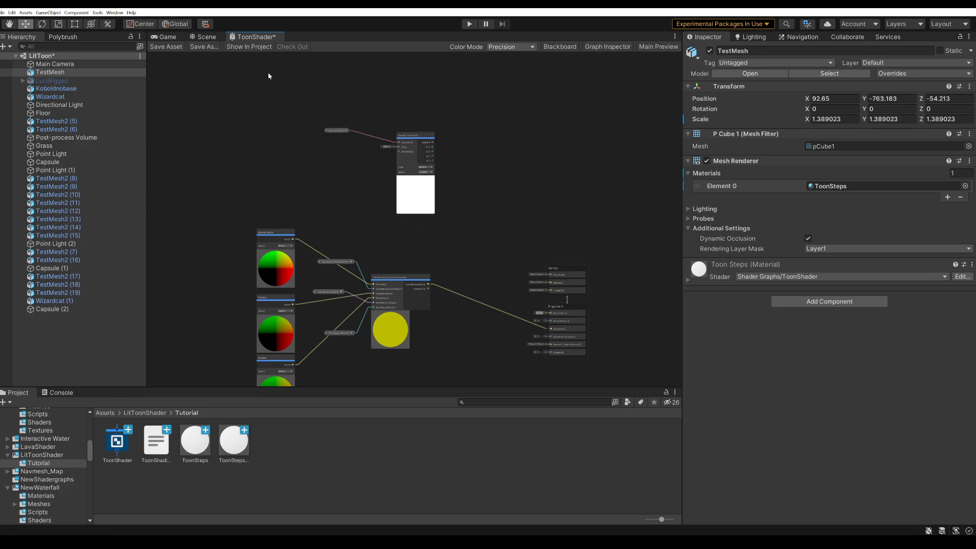
{"action": "left_click", "coordinate": [559, 47]}
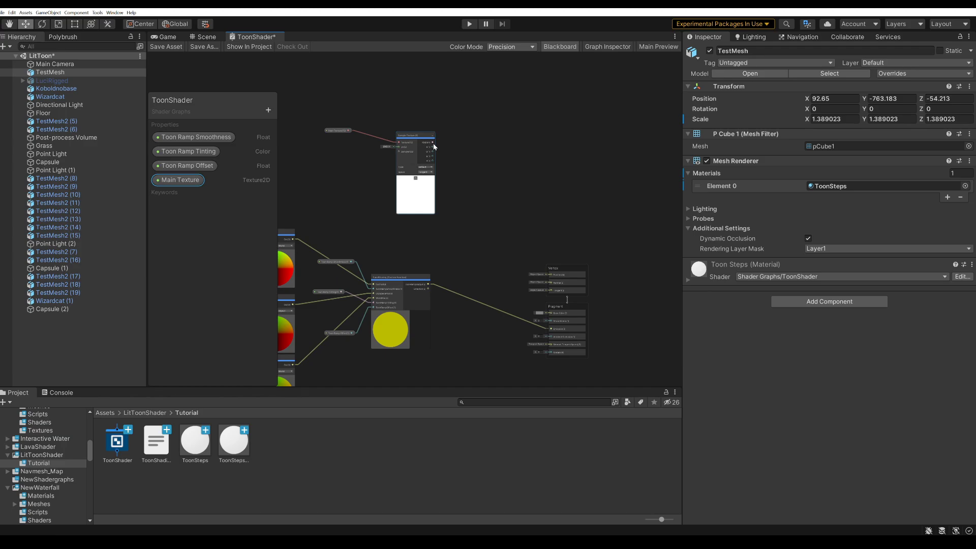
Multiply the sampled texture's RGBA with ToonRampOutput, connect the result to the Fragment block's Emission, and save the graph.
{"action": "key", "text": "space"}
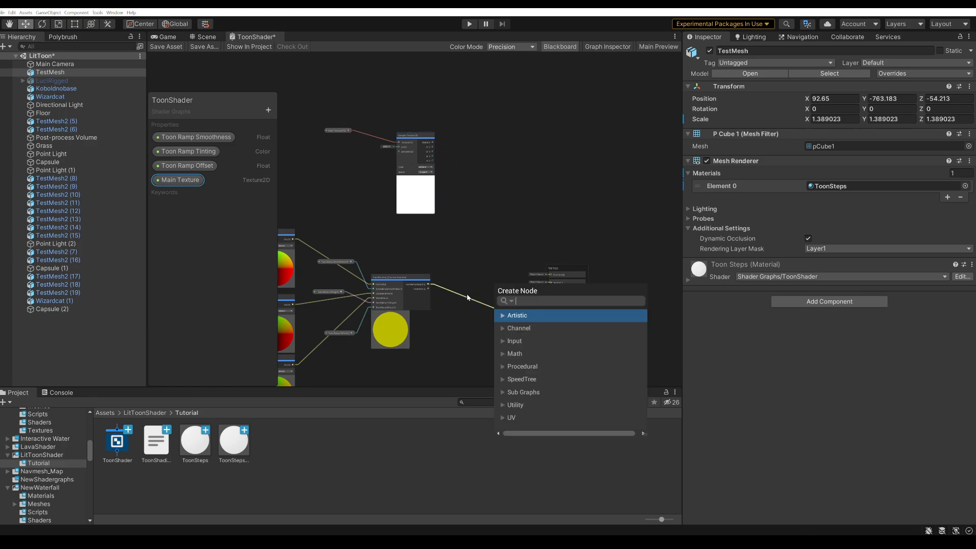
{"action": "type", "text": "multiply"}
{"action": "key", "text": "Return"}
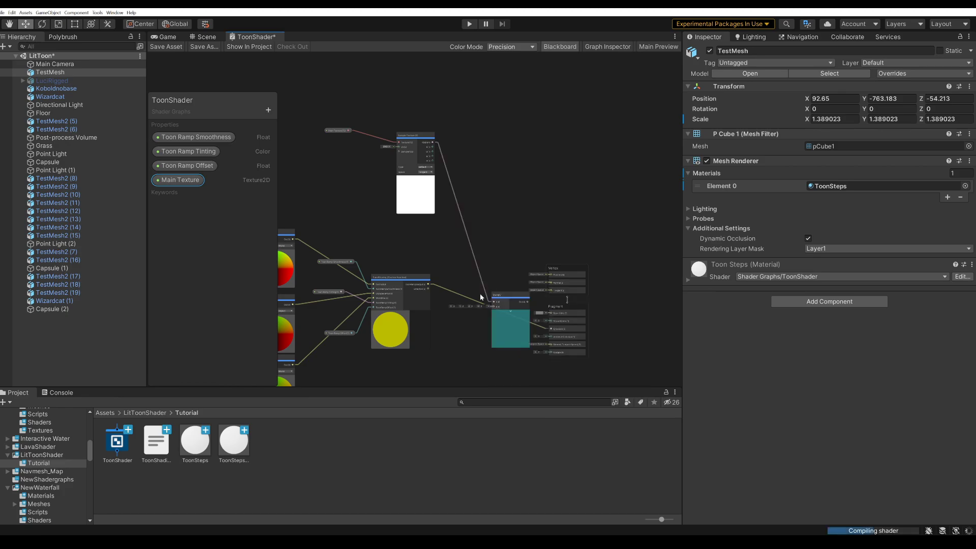
{"action": "left_click_drag", "start_coordinate": [528, 313], "coordinate": [551, 331]}
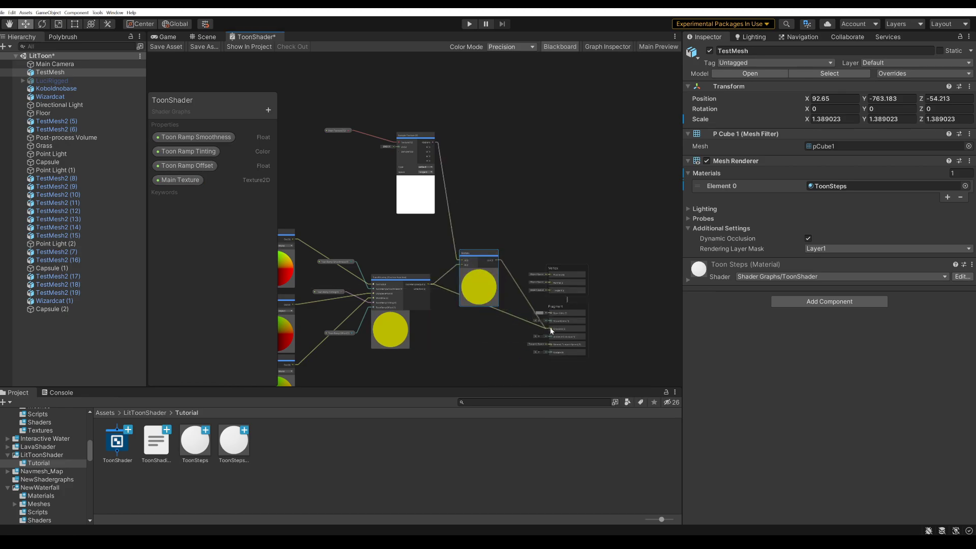
{"action": "left_click", "coordinate": [182, 47]}
Assign the colourful striped palette texture as the Main Texture of the wizard cat's ToonStepsLuci material.
{"action": "left_click", "coordinate": [206, 36]}
{"action": "left_click", "coordinate": [325, 224]}
{"action": "left_click", "coordinate": [688, 279]}
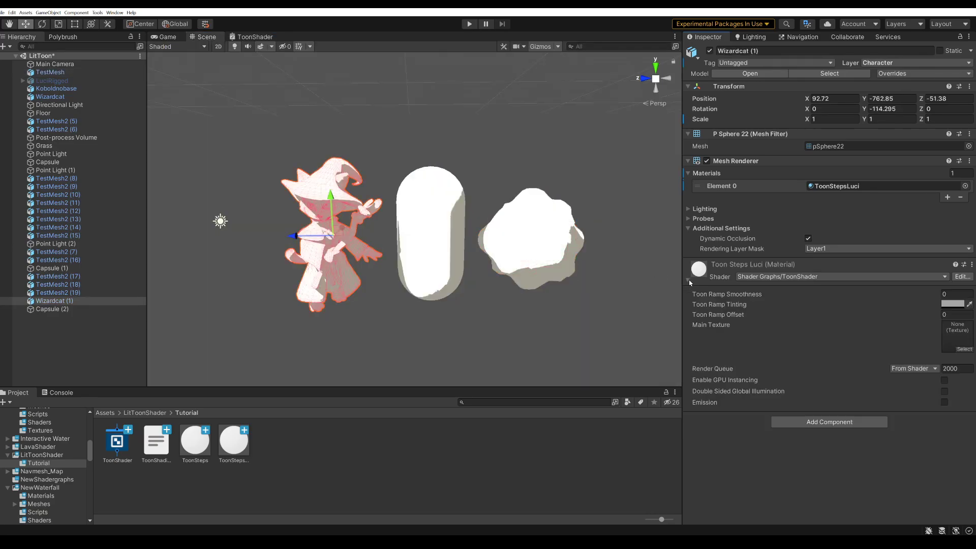
{"action": "left_click", "coordinate": [966, 343]}
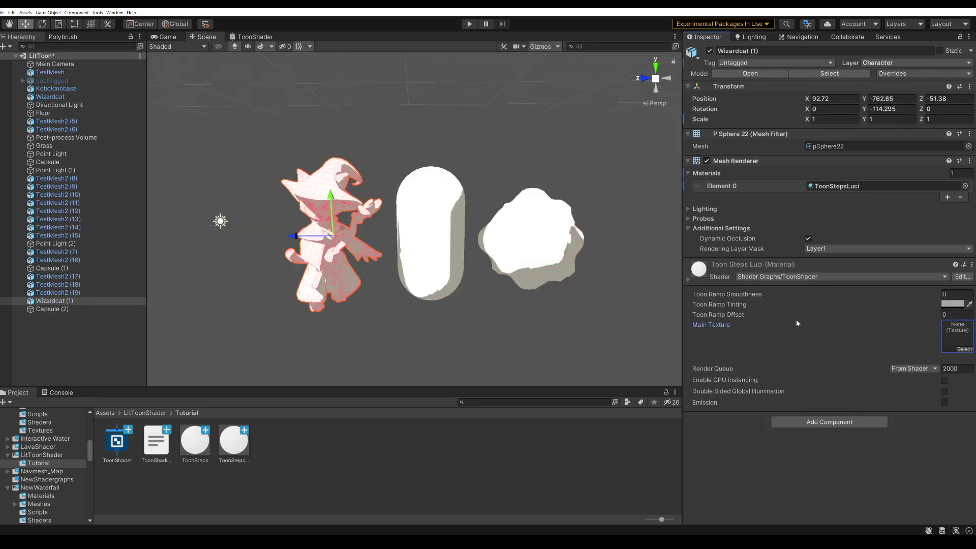
{"action": "left_click", "coordinate": [969, 351]}
{"action": "double_click", "coordinate": [653, 303]}
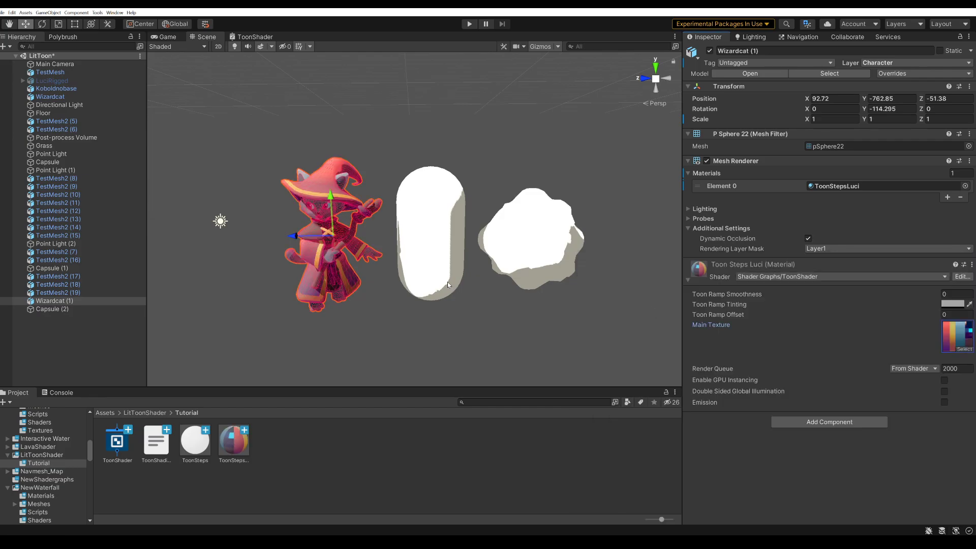
Select the capsule and the rock mesh together and assign a grey checkerboard texture as their material's Main Texture.
{"action": "left_click", "coordinate": [448, 282]}
{"action": "left_click", "coordinate": [542, 270], "text": "shift"}
{"action": "left_click", "coordinate": [687, 270]}
{"action": "left_click", "coordinate": [964, 340]}
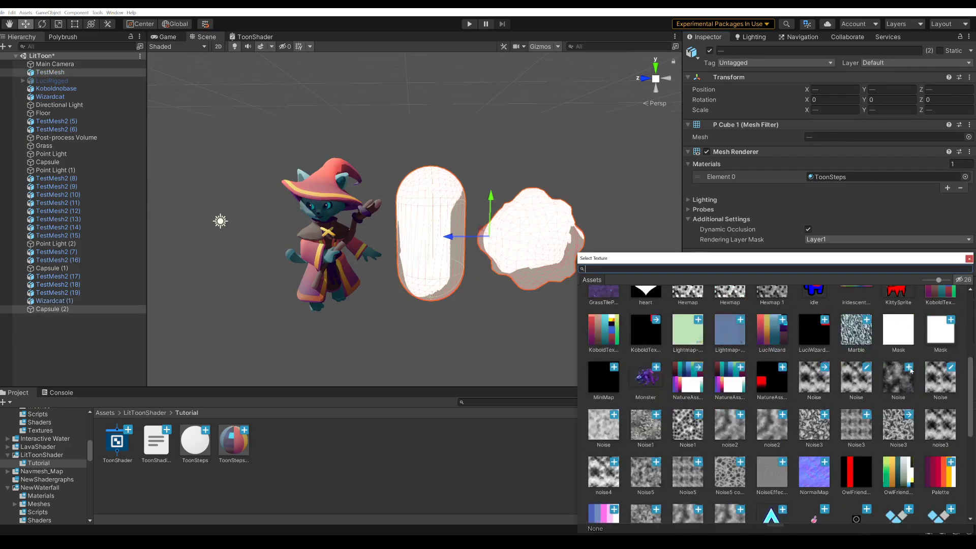
{"action": "scroll", "coordinate": [910, 370], "scroll_direction": "down", "scroll_amount": 8}
{"action": "left_click", "coordinate": [772, 447]}
{"action": "left_click", "coordinate": [548, 345]}
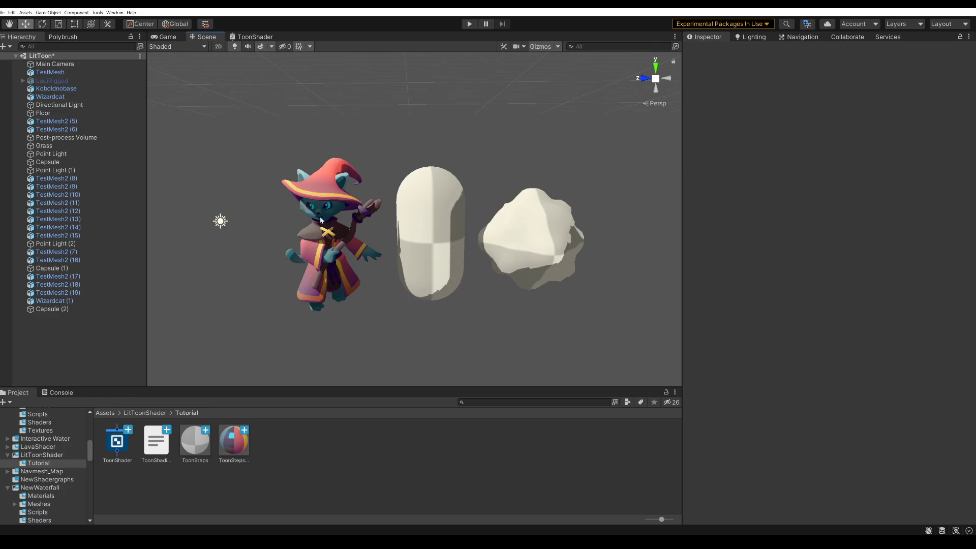
Set the Fragment block's Base Color to black (000000) in the ToonShader graph and save the asset.
{"action": "left_click", "coordinate": [258, 40]}
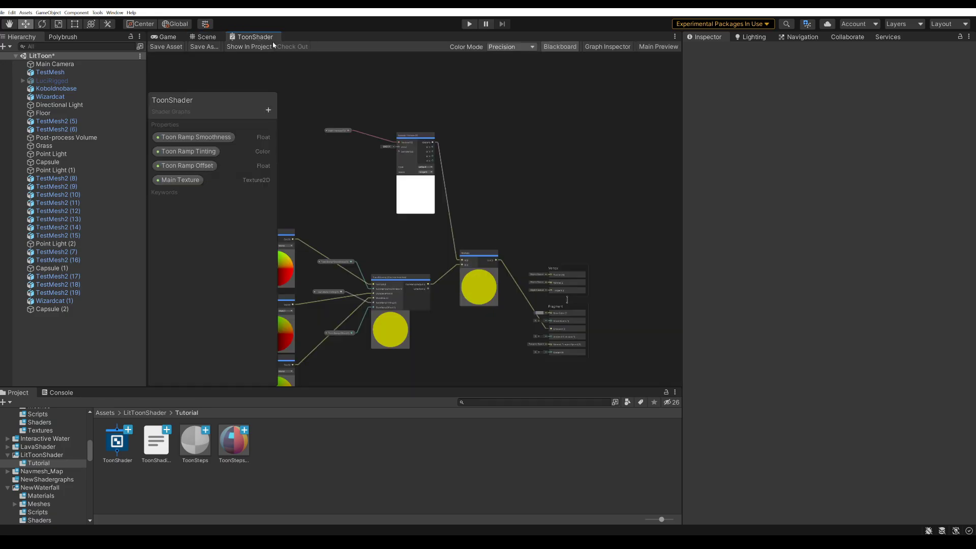
{"action": "scroll", "coordinate": [544, 310], "scroll_direction": "up", "scroll_amount": 2}
{"action": "scroll", "coordinate": [570, 315], "scroll_direction": "up", "scroll_amount": 3}
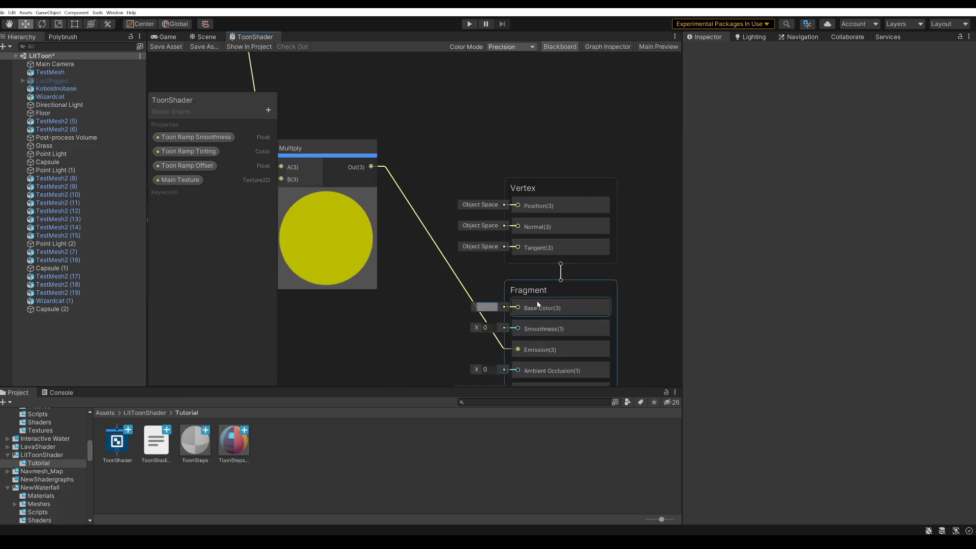
{"action": "left_click", "coordinate": [486, 308]}
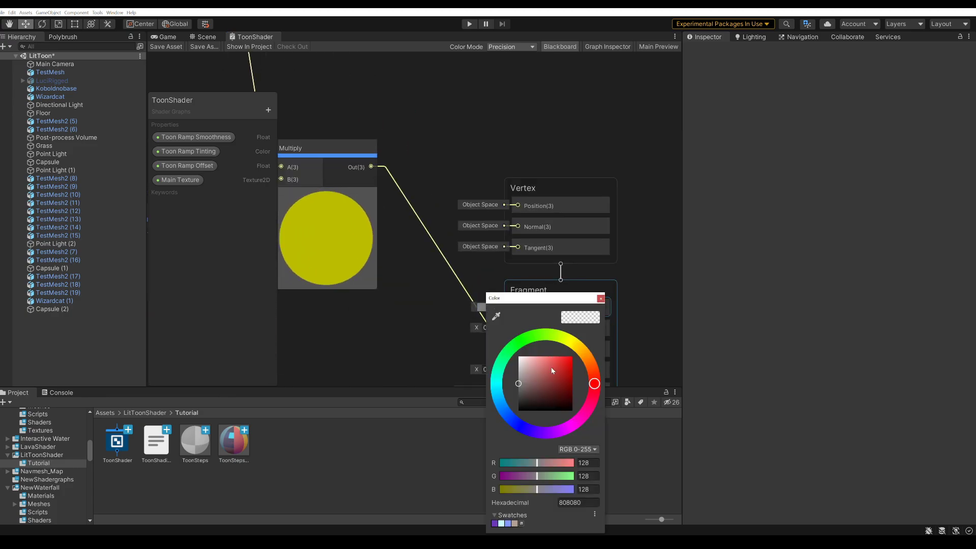
{"action": "left_click_drag", "start_coordinate": [539, 396], "coordinate": [513, 417]}
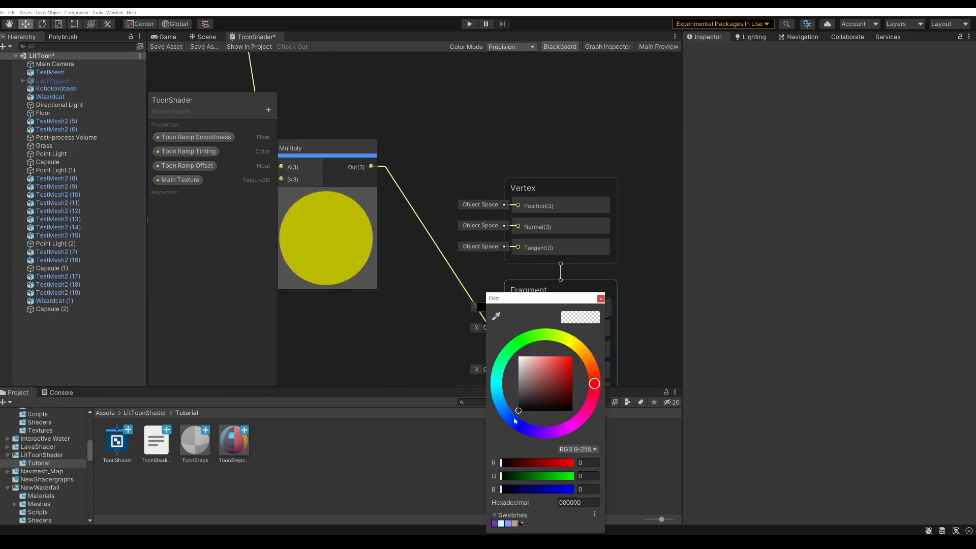
{"action": "left_click", "coordinate": [600, 298]}
{"action": "left_click", "coordinate": [161, 47]}
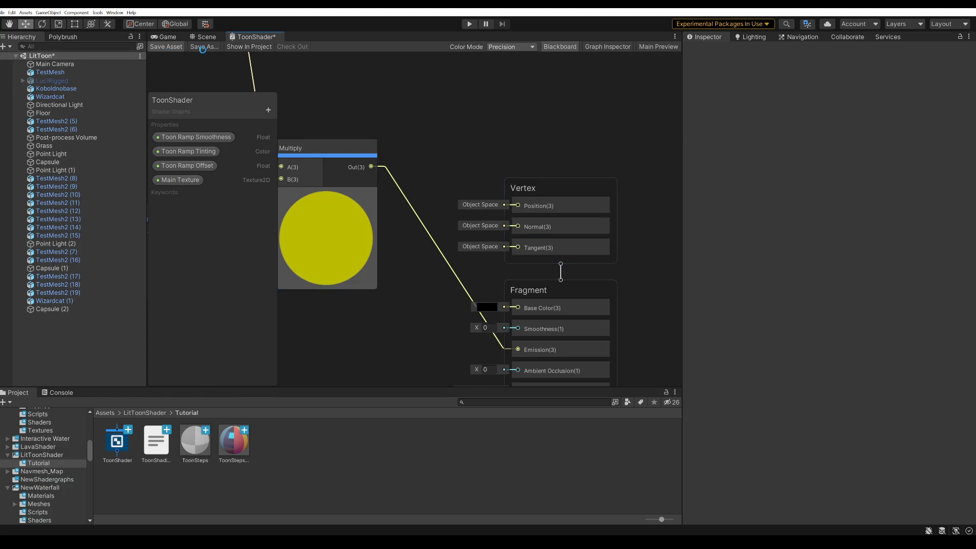
Examine the updated toon shading on the wizard cat, capsule and rock mesh in the Scene view.
{"action": "left_click", "coordinate": [206, 37]}
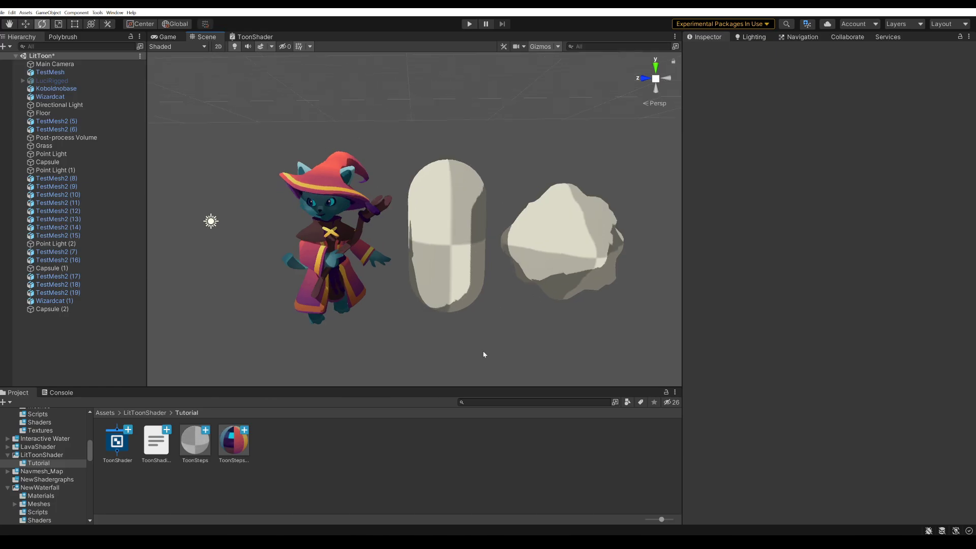
{"action": "left_click", "coordinate": [354, 308]}
{"action": "left_click", "coordinate": [447, 254]}
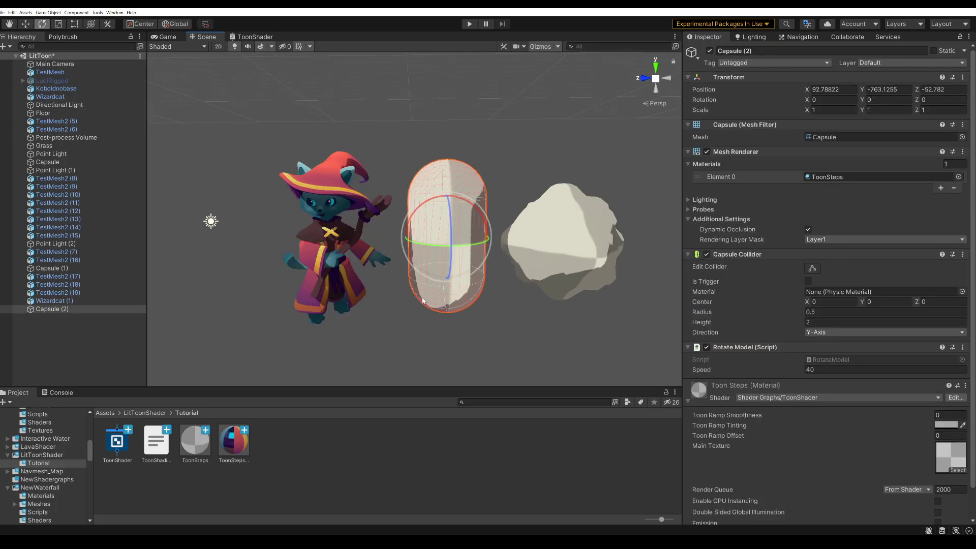
{"action": "left_click", "coordinate": [581, 288]}
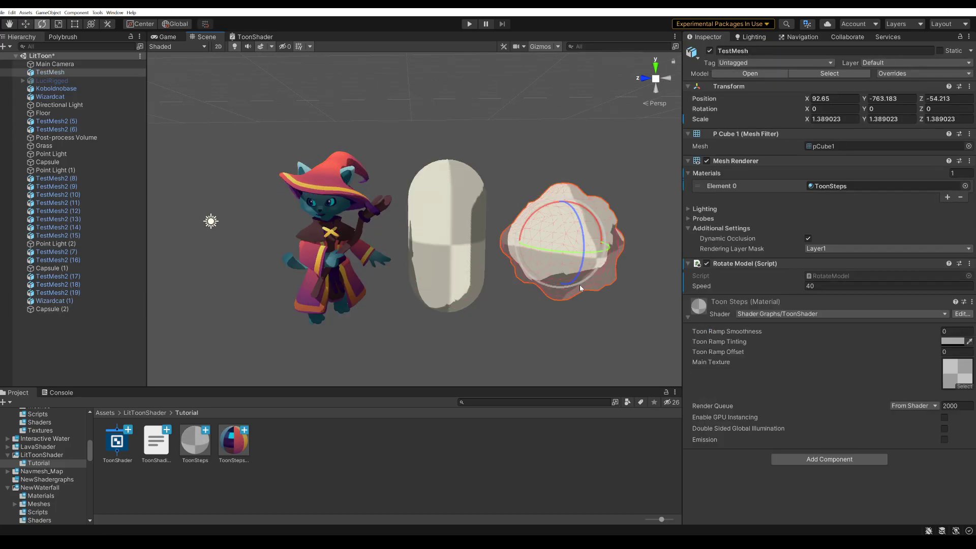
Move the Vertex and Fragment blocks farther from the Multiply node to make room in the ToonShader graph.
{"action": "left_click", "coordinate": [255, 37]}
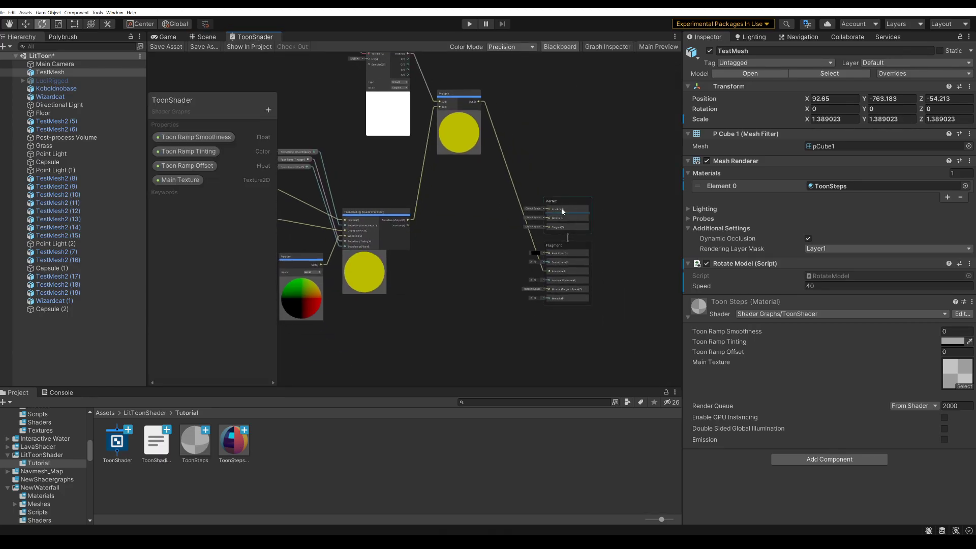
{"action": "middle_click_drag", "start_coordinate": [428, 216], "coordinate": [547, 239]}
{"action": "scroll", "coordinate": [548, 239], "scroll_direction": "down", "scroll_amount": 5}
{"action": "left_click_drag", "start_coordinate": [421, 300], "coordinate": [579, 167]}
{"action": "left_click_drag", "start_coordinate": [564, 206], "coordinate": [393, 202]}
{"action": "scroll", "coordinate": [446, 249], "scroll_direction": "up", "scroll_amount": 3}
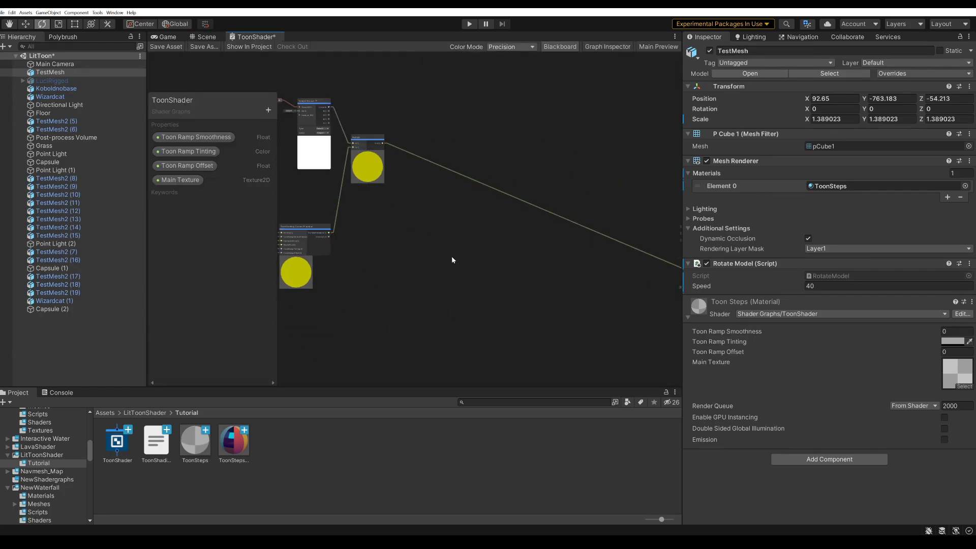
Add a Fresnel Effect node in the free space below the Multiply node's output connection.
{"action": "right_click", "coordinate": [455, 259]}
{"action": "left_click", "coordinate": [464, 260]}
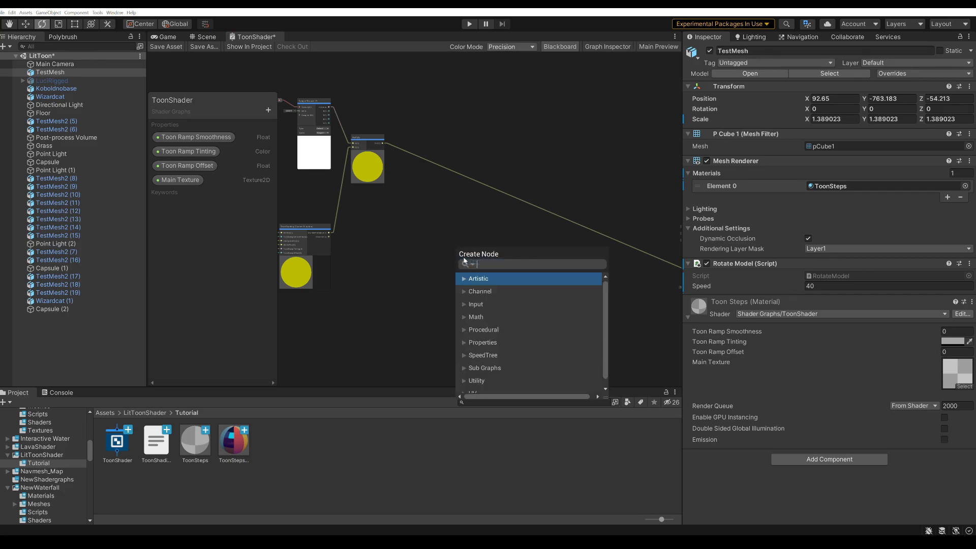
{"action": "type", "text": "fres"}
{"action": "key", "text": "Return"}
{"action": "left_click_drag", "start_coordinate": [468, 276], "coordinate": [440, 219]}
{"action": "scroll", "coordinate": [439, 219], "scroll_direction": "up", "scroll_amount": 4}
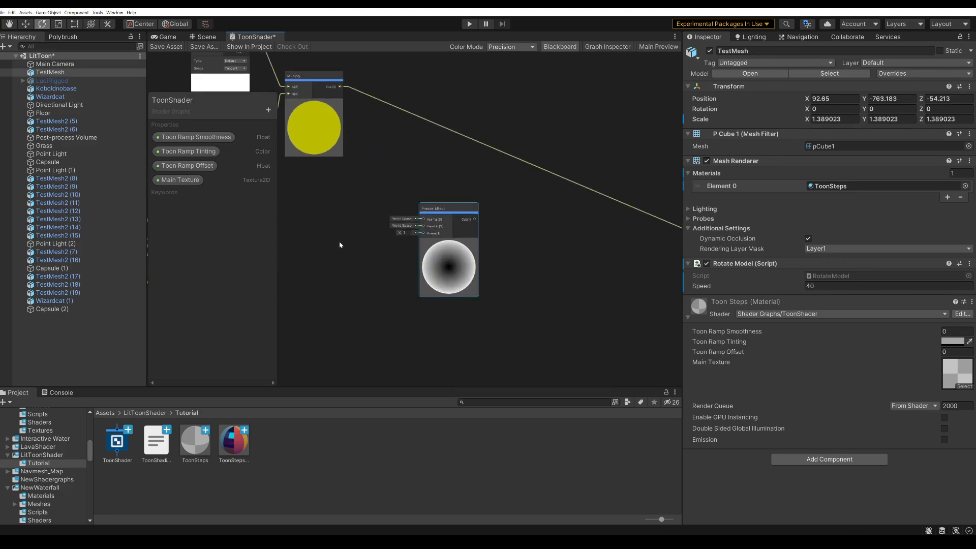
Add a Float node and connect its output to the Fresnel Effect node's Power input.
{"action": "right_click", "coordinate": [340, 243]}
{"action": "left_click", "coordinate": [348, 248]}
{"action": "type", "text": "float"}
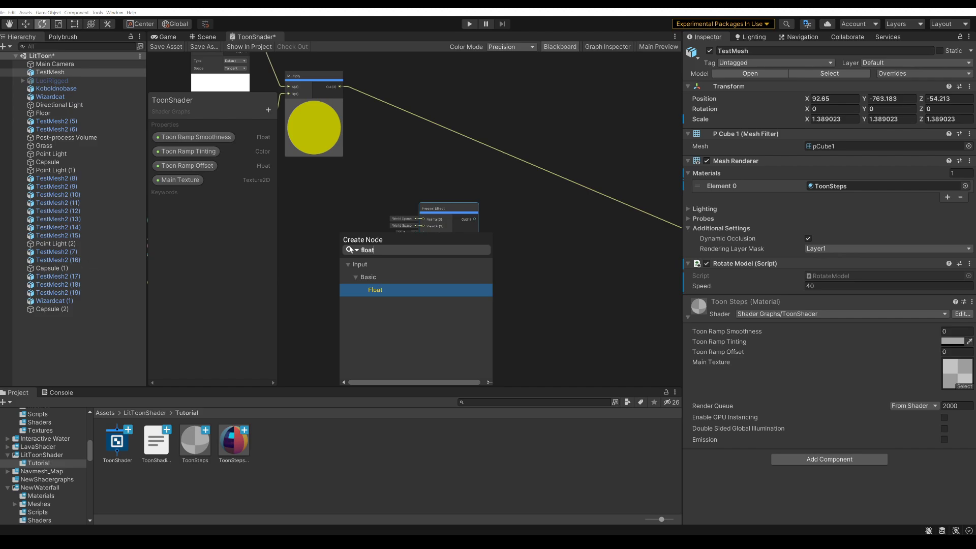
{"action": "left_click", "coordinate": [373, 287]}
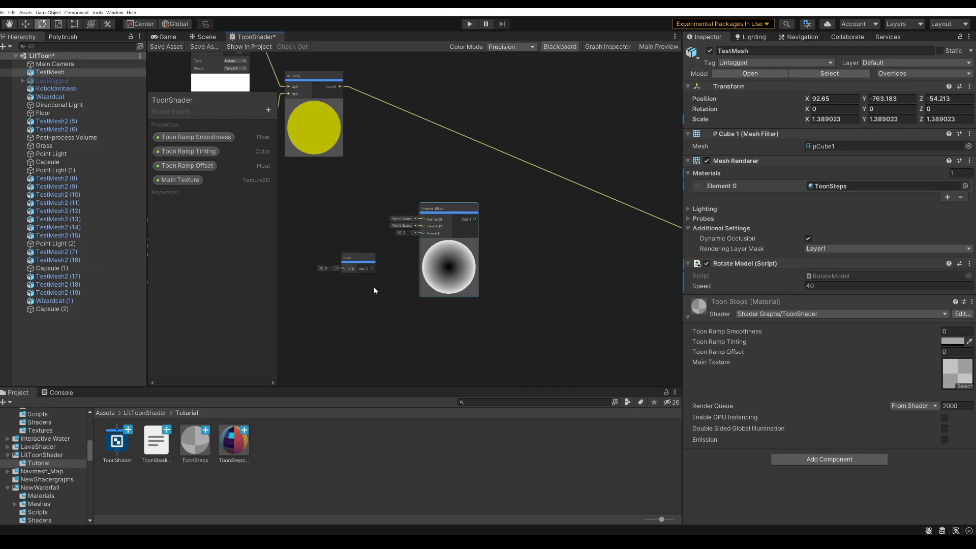
{"action": "left_click_drag", "start_coordinate": [372, 268], "coordinate": [423, 232]}
Convert the Float node into a property named RimPower and show its settings in the Graph Inspector.
{"action": "right_click", "coordinate": [355, 263]}
{"action": "mouse_move", "coordinate": [381, 329]}
{"action": "left_click", "coordinate": [460, 330]}
{"action": "double_click", "coordinate": [168, 194]}
{"action": "type", "text": "RimPower"}
{"action": "key", "text": "Return"}
{"action": "left_click", "coordinate": [607, 46]}
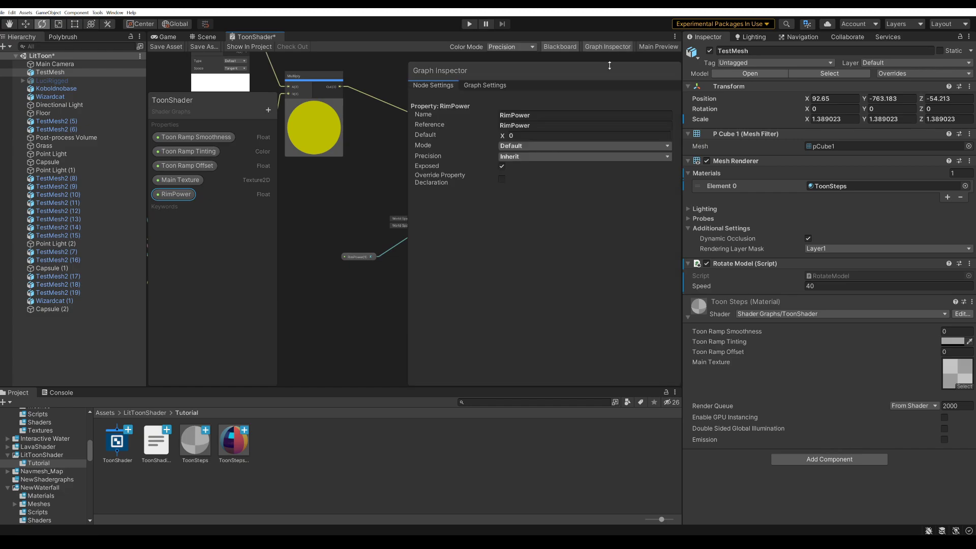
Set the RimPower property's default value to 5 and hide the Graph Inspector and Blackboard.
{"action": "left_click", "coordinate": [511, 135]}
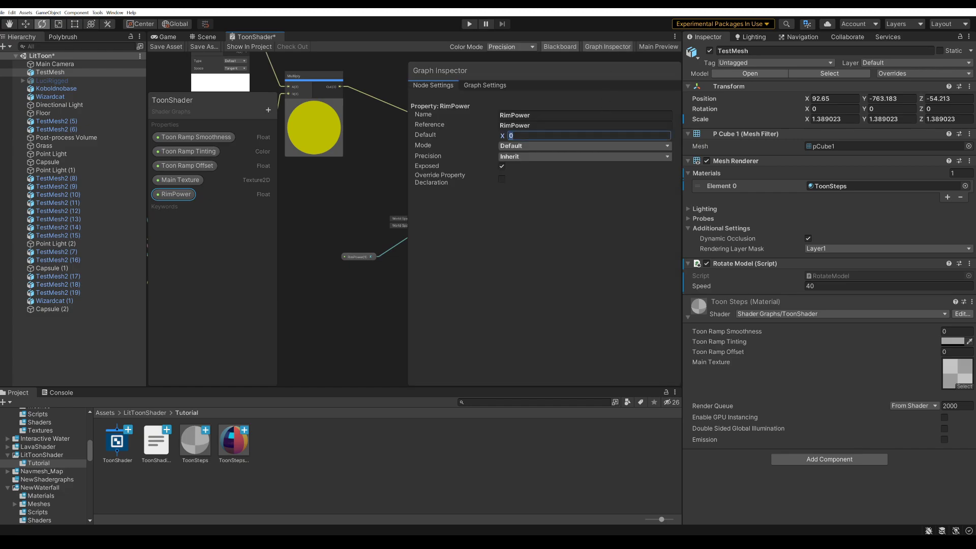
{"action": "type", "text": "5"}
{"action": "left_click", "coordinate": [608, 47]}
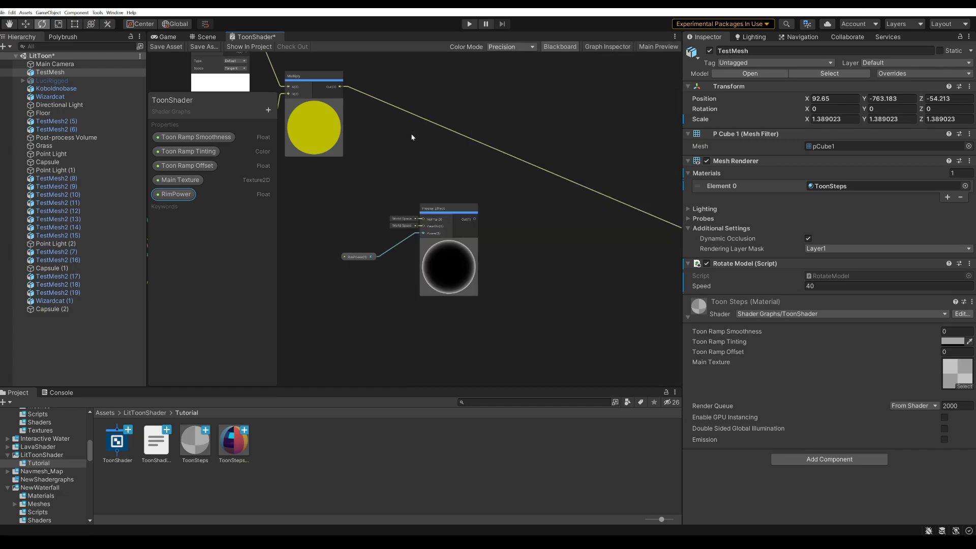
{"action": "left_click", "coordinate": [556, 50]}
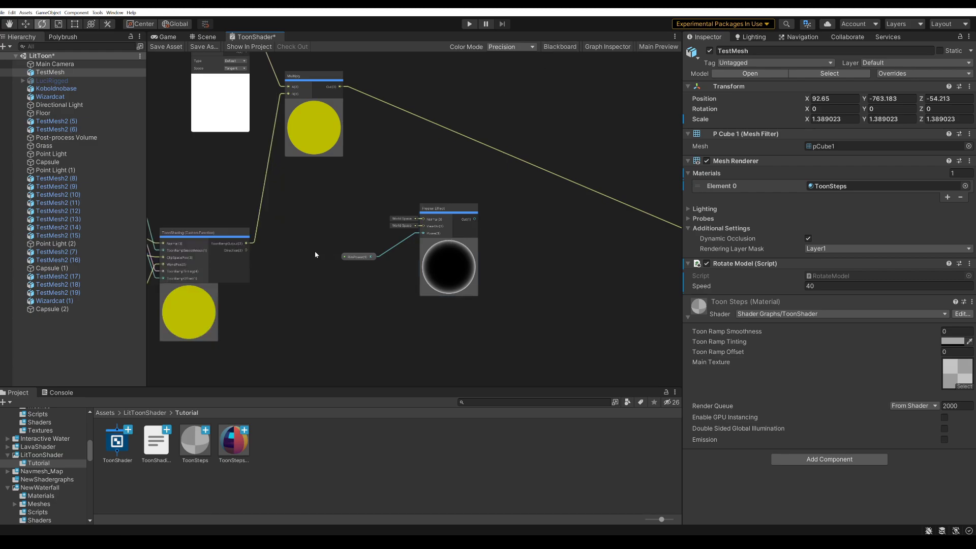
Add a Dot Product node taking the ToonShading function's Direction output as A and the Normal Vector output as B.
{"action": "left_click_drag", "start_coordinate": [243, 250], "coordinate": [381, 159]}
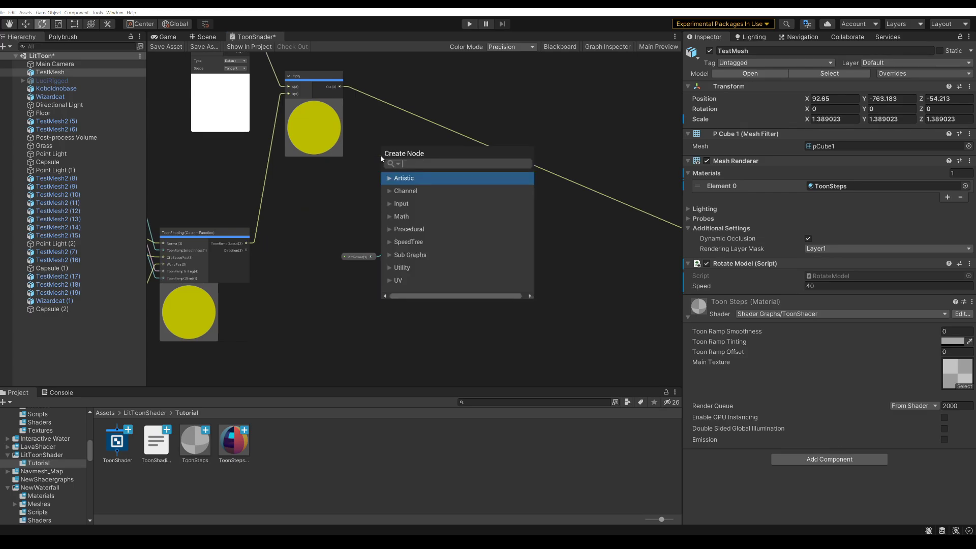
{"action": "type", "text": "dotp"}
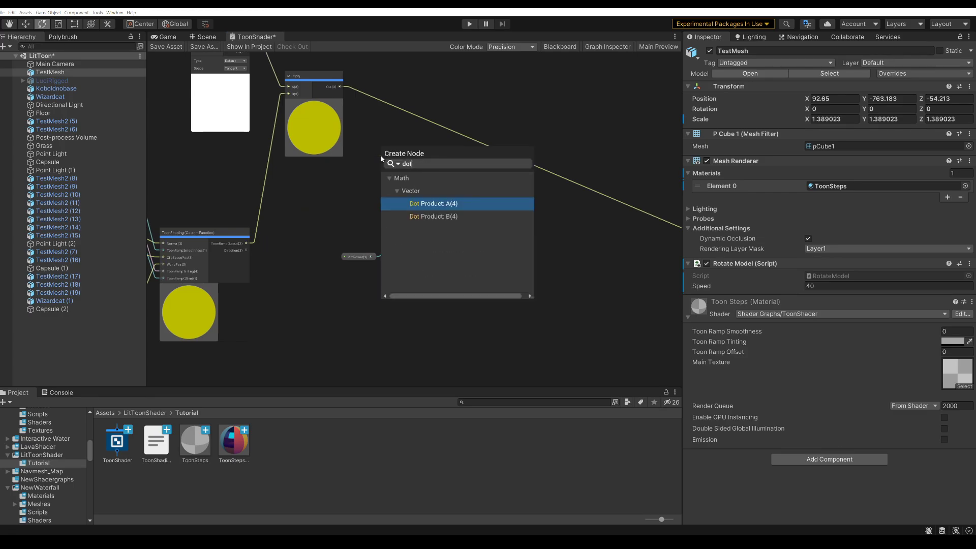
{"action": "left_click", "coordinate": [429, 207]}
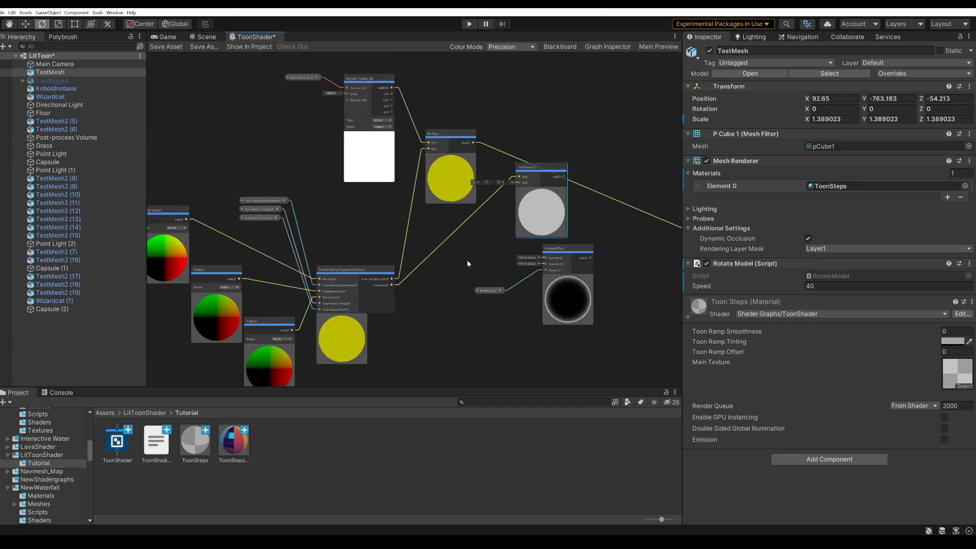
{"action": "middle_click_drag", "start_coordinate": [467, 259], "coordinate": [478, 259]}
{"action": "mouse_move", "coordinate": [198, 220]}
{"action": "left_mouse_down"}
{"action": "mouse_move", "coordinate": [376, 240]}
{"action": "mouse_move", "coordinate": [533, 186]}
{"action": "left_mouse_up"}
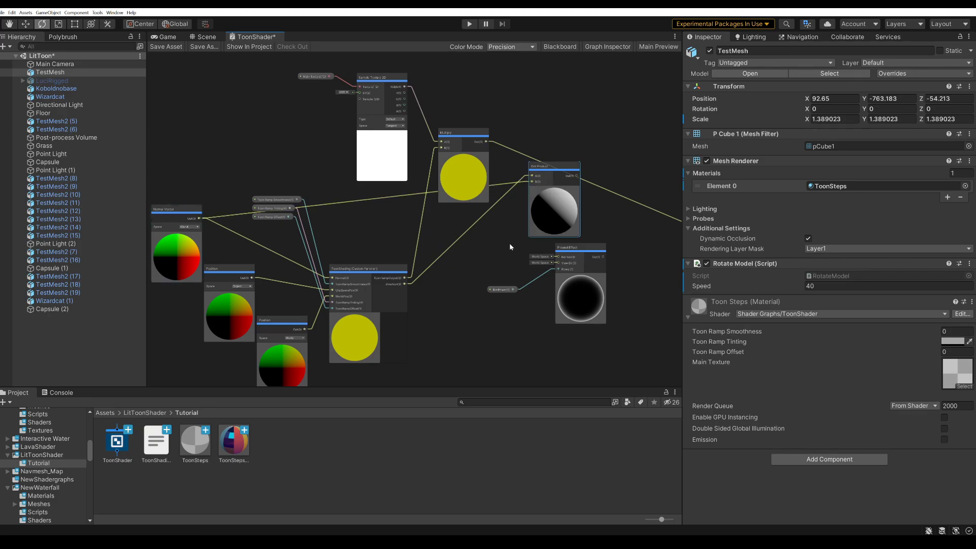
Add a Multiply node that combines the Dot Product output with the Fresnel Effect output.
{"action": "middle_click_drag", "start_coordinate": [514, 246], "coordinate": [405, 246]}
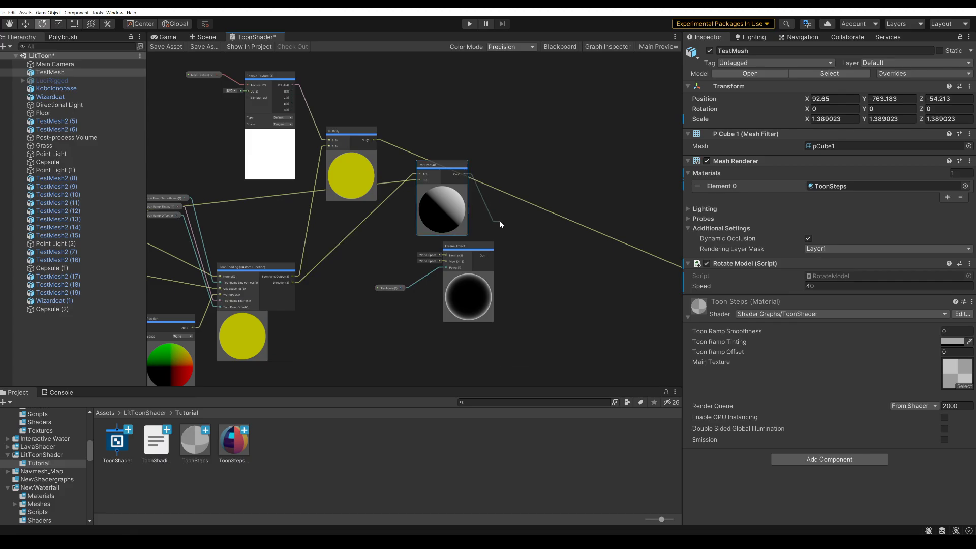
{"action": "key", "text": "space"}
{"action": "type", "text": "mul"}
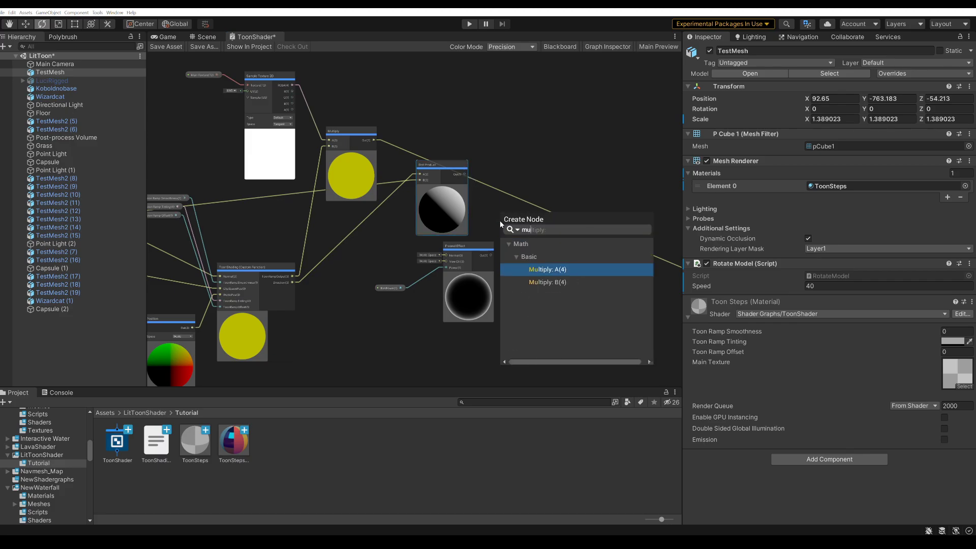
{"action": "double_click", "coordinate": [548, 272]}
{"action": "left_click_drag", "start_coordinate": [490, 255], "coordinate": [501, 235]}
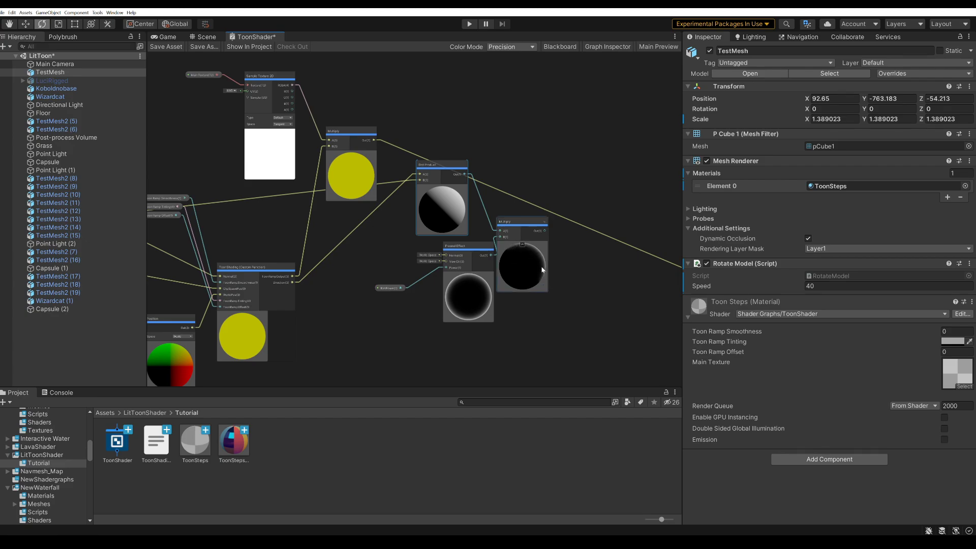
{"action": "left_click_drag", "start_coordinate": [530, 228], "coordinate": [550, 232]}
Add a Step node whose In input receives the output of the dot-product and Fresnel Multiply node.
{"action": "middle_click_drag", "start_coordinate": [563, 236], "coordinate": [432, 254]}
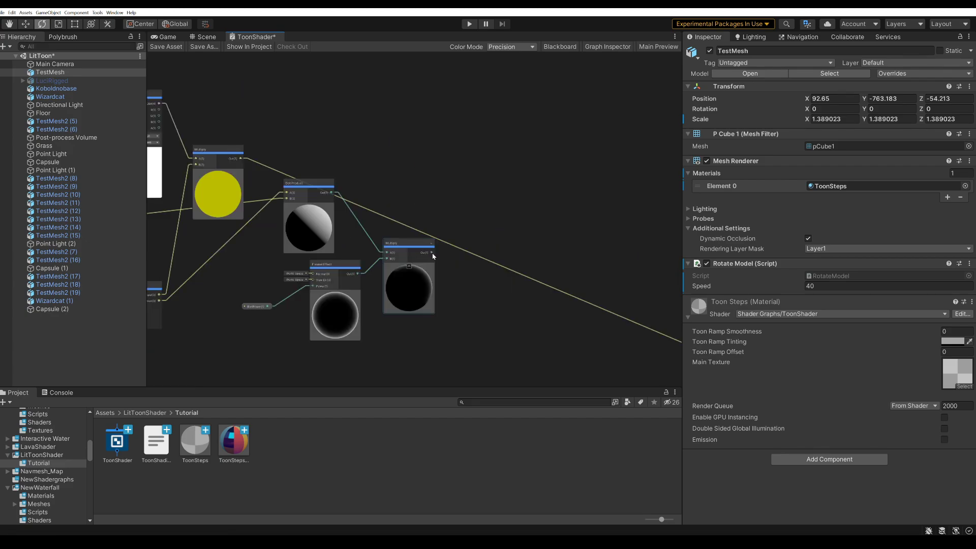
{"action": "key", "text": "space"}
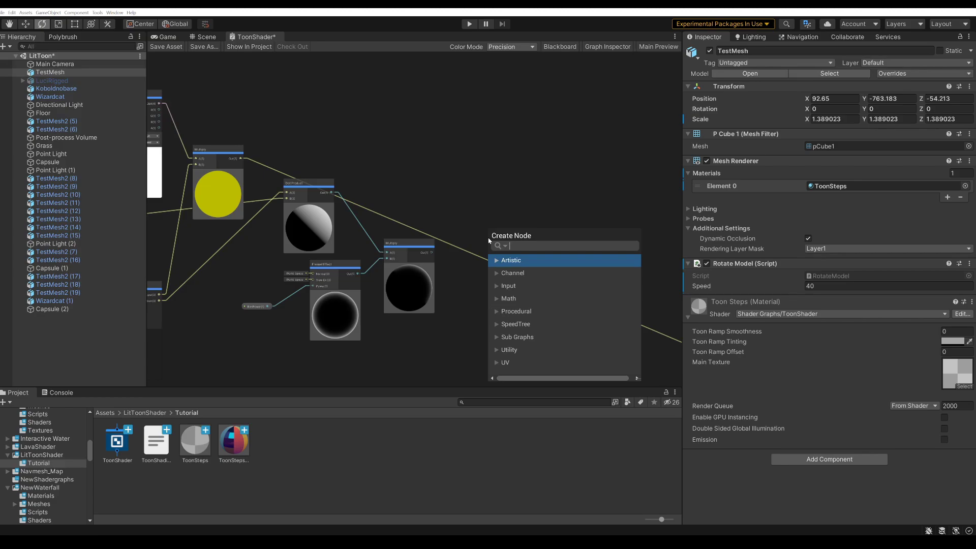
{"action": "type", "text": "step"}
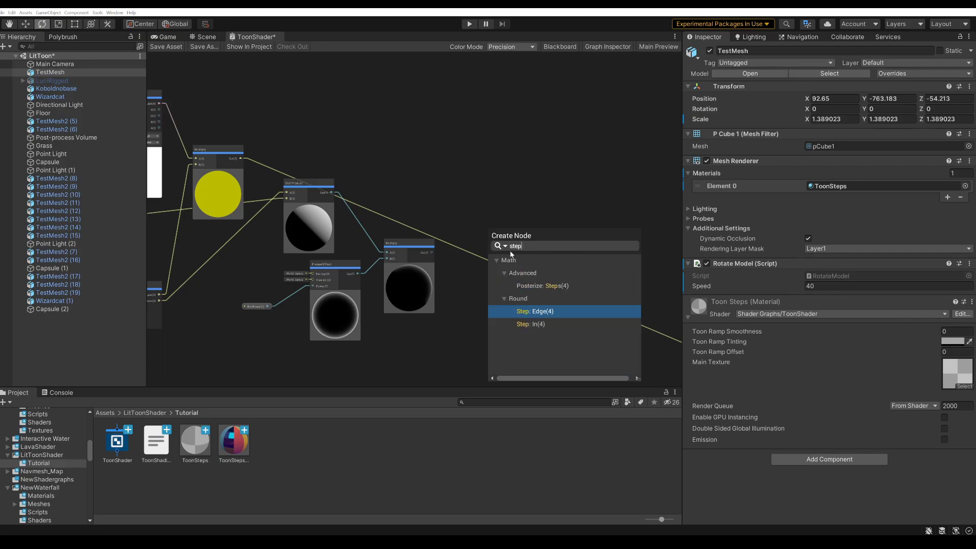
{"action": "left_click", "coordinate": [526, 322]}
{"action": "left_click_drag", "start_coordinate": [519, 252], "coordinate": [480, 219]}
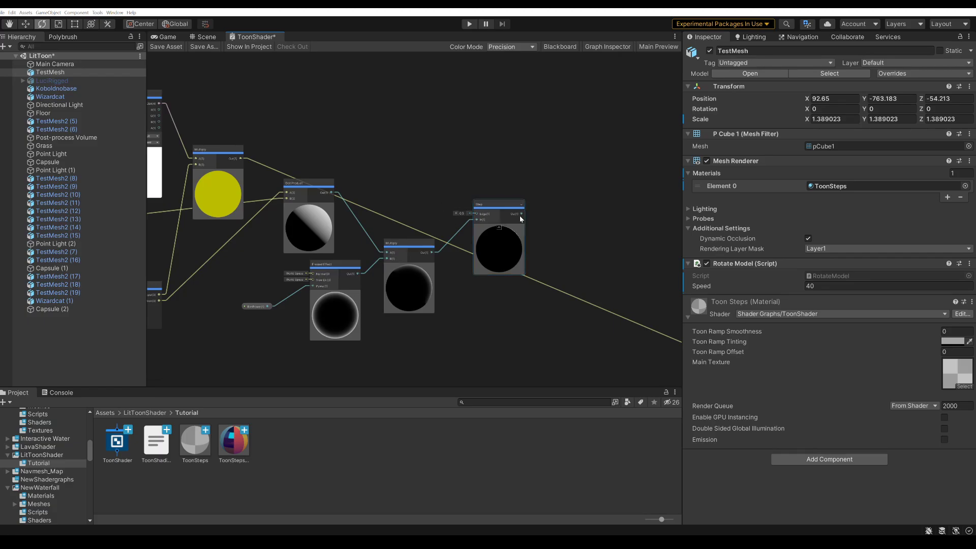
Multiply the Step output in a new Multiply node with the Sample Texture 2D node's RGBA output as A.
{"action": "left_click_drag", "start_coordinate": [519, 215], "coordinate": [578, 200]}
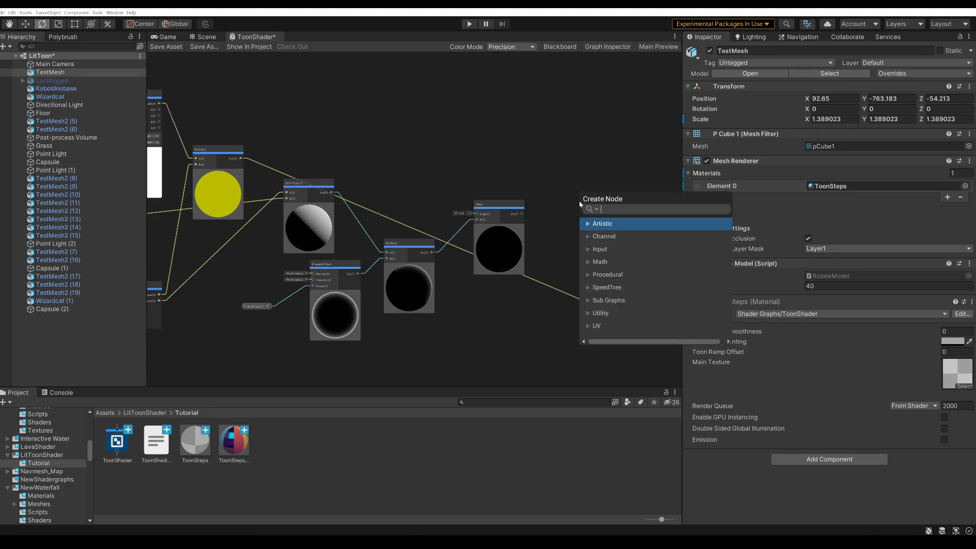
{"action": "type", "text": "mu"}
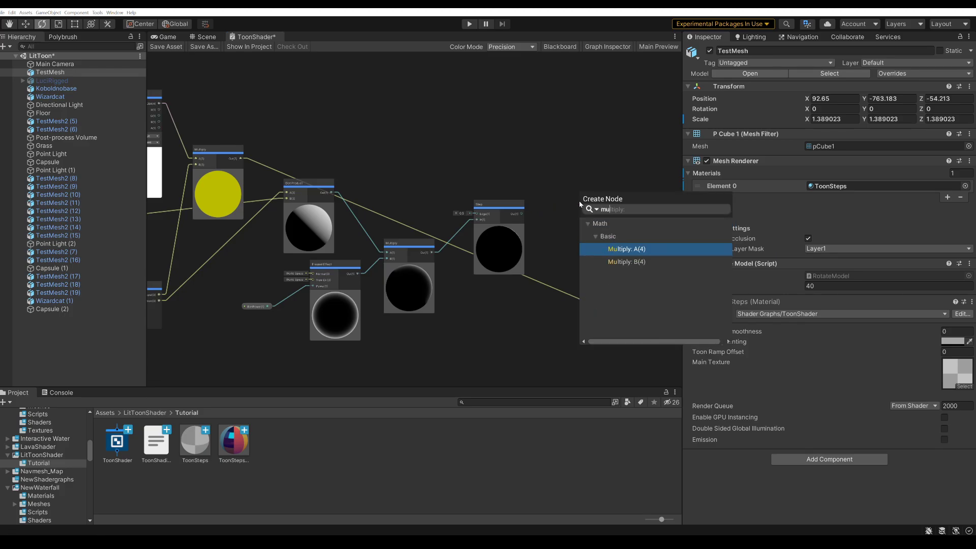
{"action": "key", "text": "Return"}
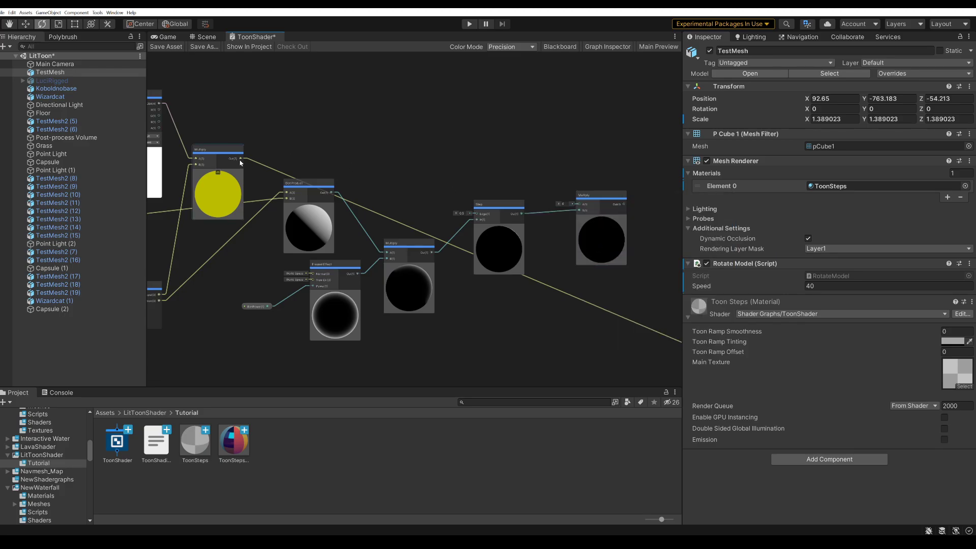
{"action": "left_click_drag", "start_coordinate": [159, 104], "coordinate": [587, 203]}
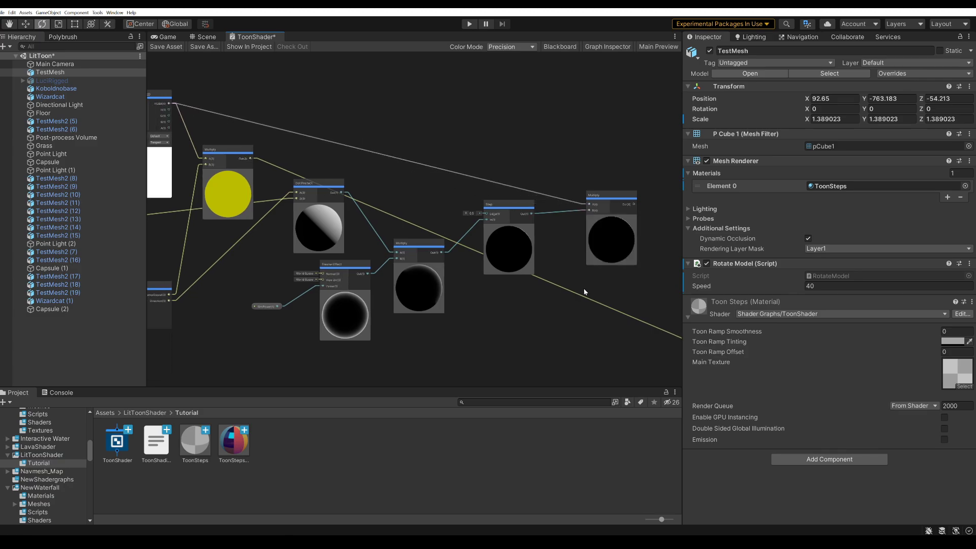
Chain another Multiply node onto the output of the textured rim Multiply node.
{"action": "middle_click_drag", "start_coordinate": [567, 301], "coordinate": [429, 280]}
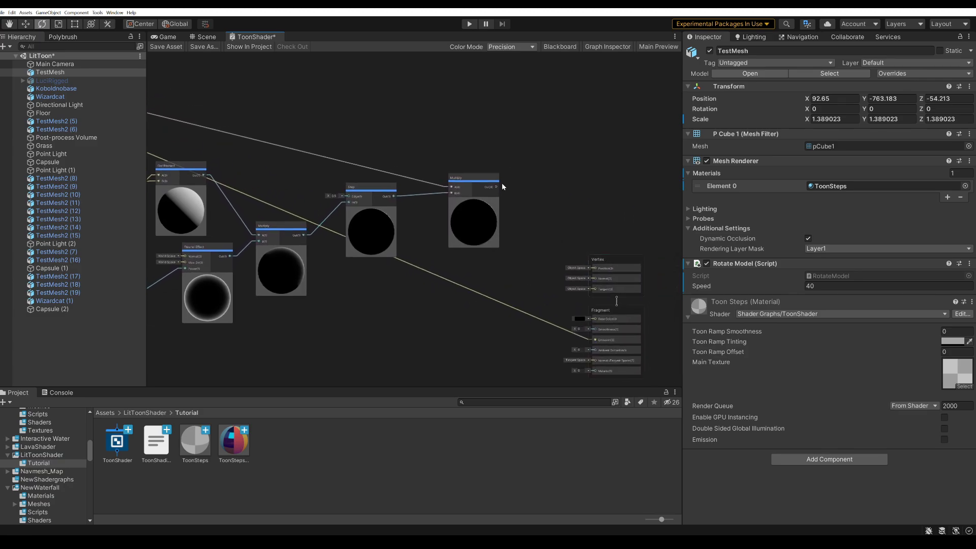
{"action": "left_click_drag", "start_coordinate": [496, 187], "coordinate": [548, 181]}
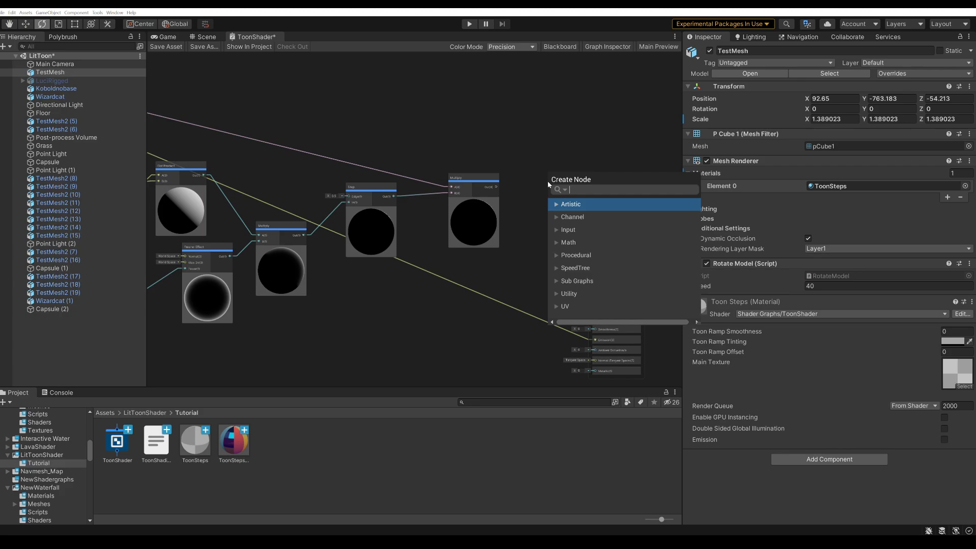
{"action": "type", "text": "mul"}
{"action": "key", "text": "Return"}
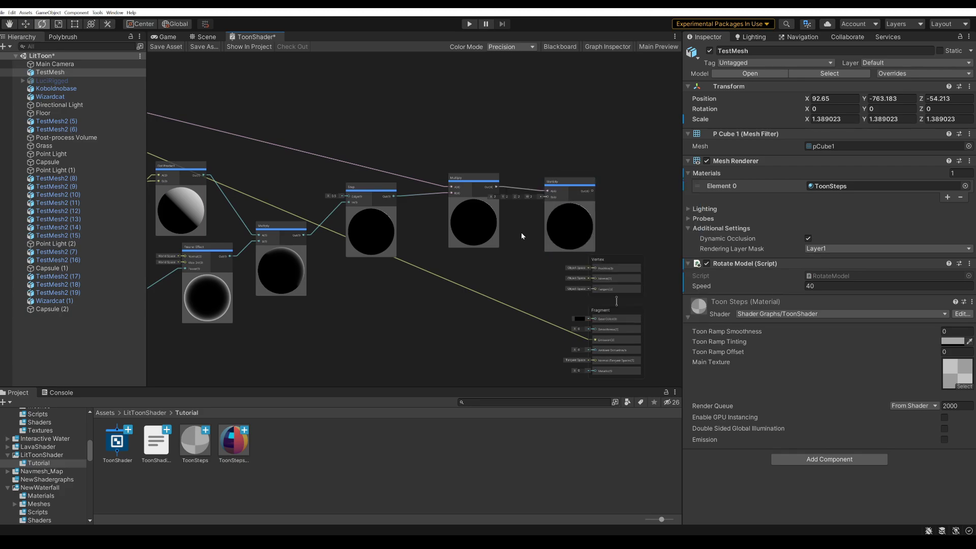
Create a Float node and connect it to the B input of the last Multiply node.
{"action": "right_click", "coordinate": [522, 236]}
{"action": "left_click", "coordinate": [539, 241]}
{"action": "type", "text": "flo"}
{"action": "key", "text": "Return"}
{"action": "left_click_drag", "start_coordinate": [538, 240], "coordinate": [510, 227]}
{"action": "left_click_drag", "start_coordinate": [518, 236], "coordinate": [546, 196]}
Convert the new Float node into a property named Rim Light Brightness.
{"action": "right_click", "coordinate": [506, 232]}
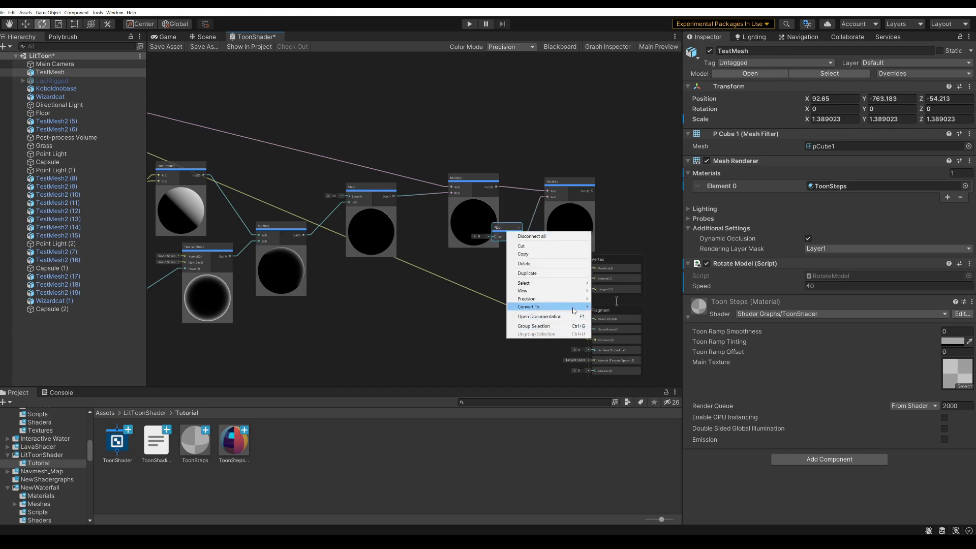
{"action": "left_click", "coordinate": [612, 309]}
{"action": "left_click", "coordinate": [559, 46]}
{"action": "double_click", "coordinate": [166, 208]}
{"action": "type", "text": "Rim L"}
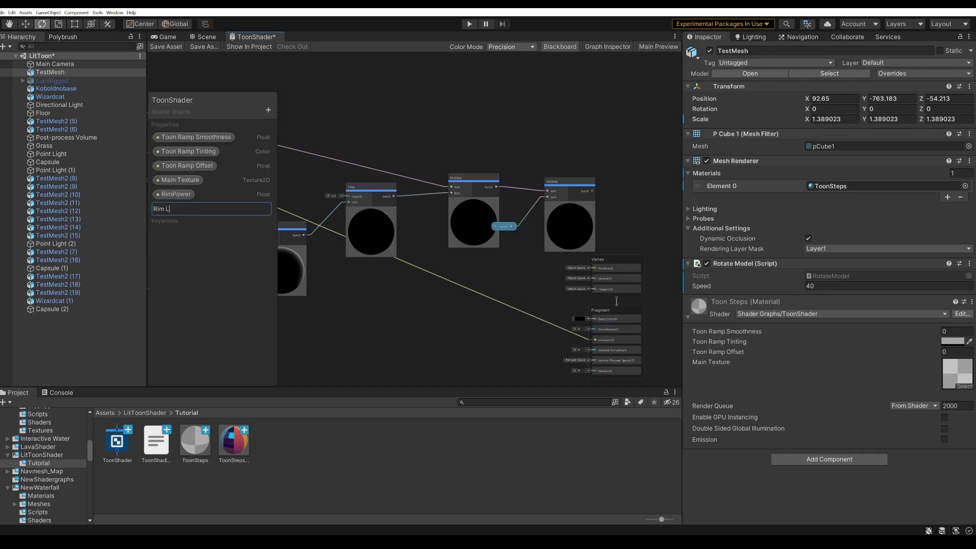
{"action": "type", "text": "ight Brightness"}
{"action": "key", "text": "Return"}
Add an Add node summing the rim light and toon-lit texture results, connect it to the Fragment Emission input, and save the graph.
{"action": "scroll", "coordinate": [531, 270], "scroll_direction": "down", "scroll_amount": 2}
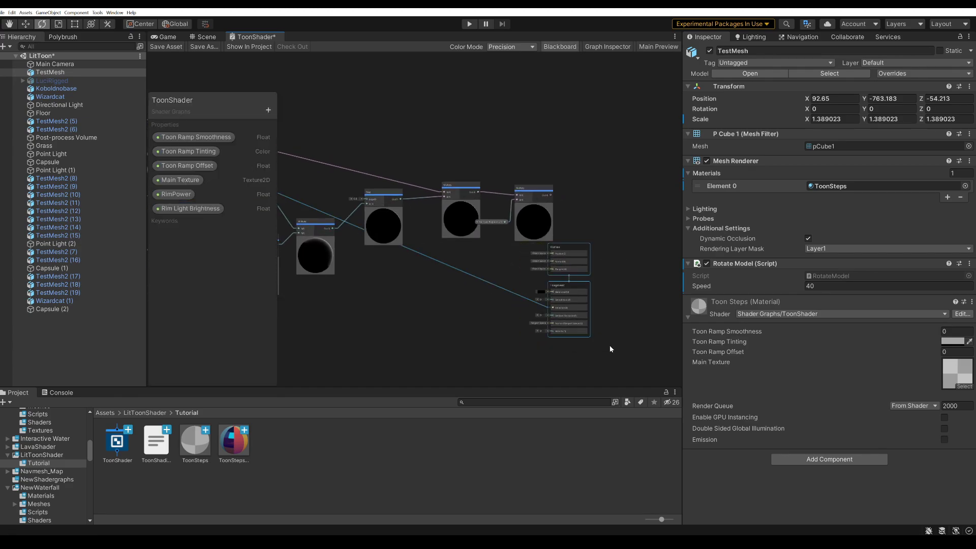
{"action": "left_click_drag", "start_coordinate": [569, 250], "coordinate": [661, 227]}
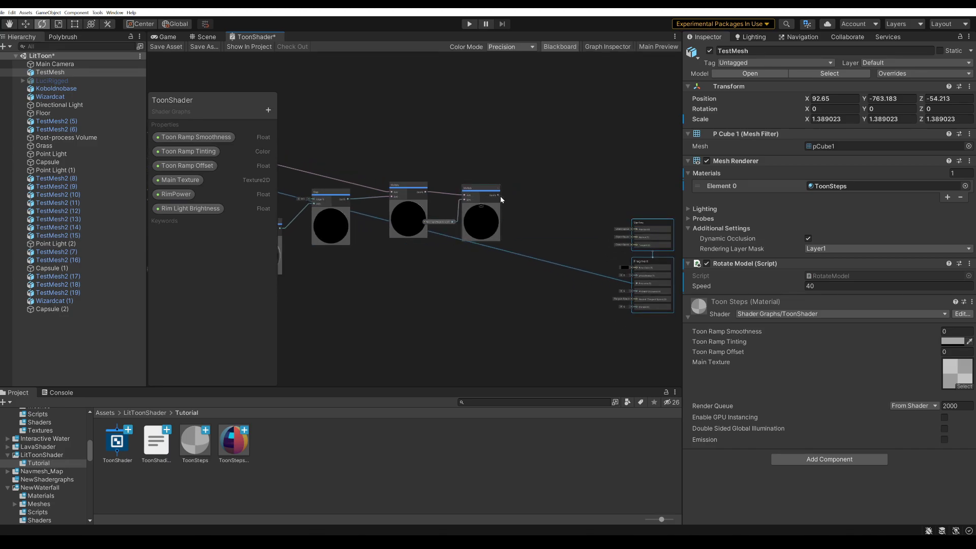
{"action": "left_click_drag", "start_coordinate": [500, 199], "coordinate": [543, 228]}
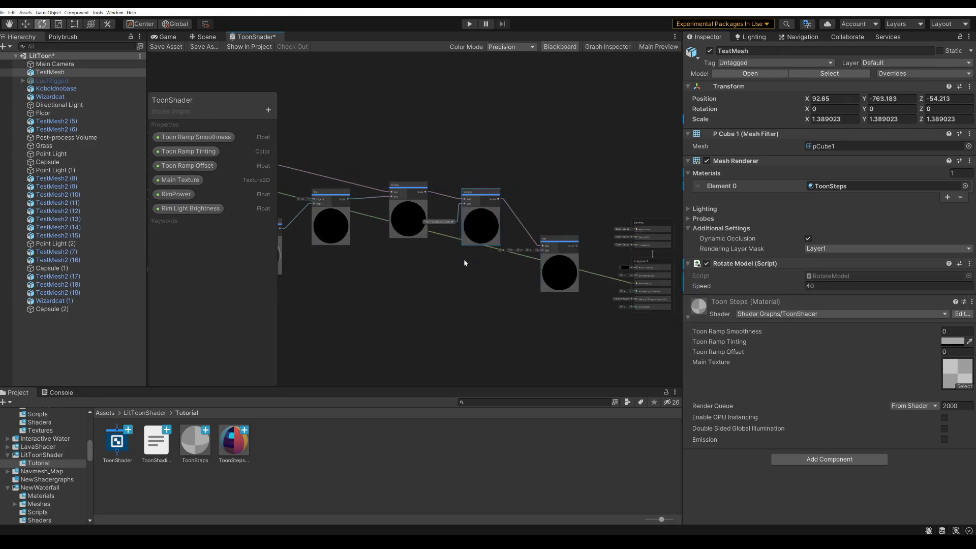
{"action": "left_click_drag", "start_coordinate": [576, 245], "coordinate": [602, 284]}
{"action": "middle_click_drag", "start_coordinate": [310, 254], "coordinate": [467, 290]}
{"action": "scroll", "coordinate": [437, 292], "scroll_direction": "down", "scroll_amount": 2}
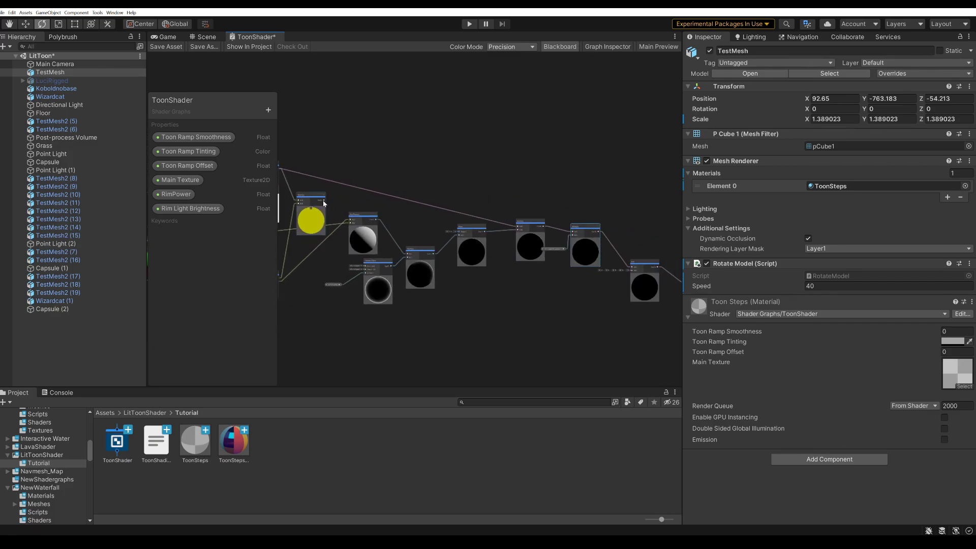
{"action": "left_click_drag", "start_coordinate": [323, 200], "coordinate": [599, 270]}
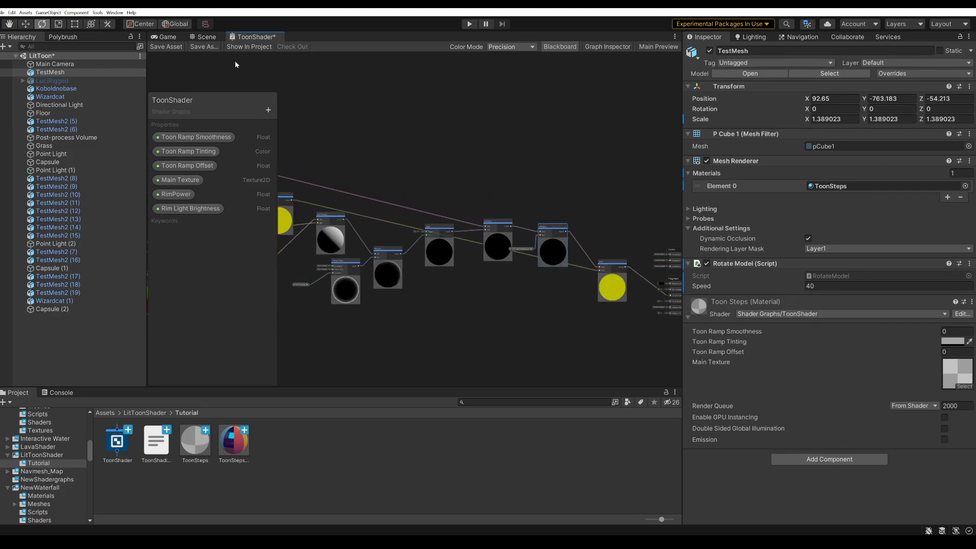
{"action": "left_click", "coordinate": [165, 46]}
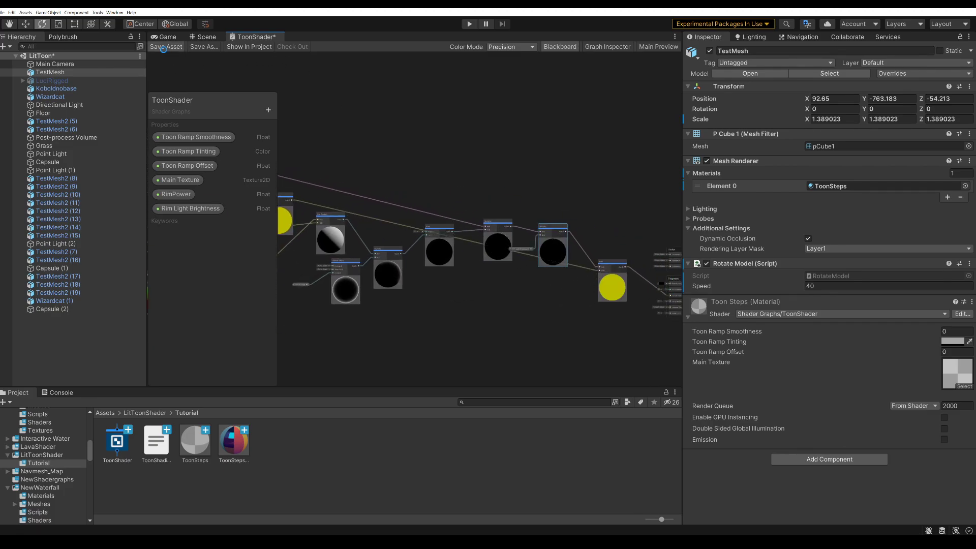
In the Scene view, raise Rim Light Brightness and lower RimPower on the wizard cat's Toon Steps Luci material.
{"action": "left_click", "coordinate": [206, 38]}
{"action": "left_click", "coordinate": [300, 250]}
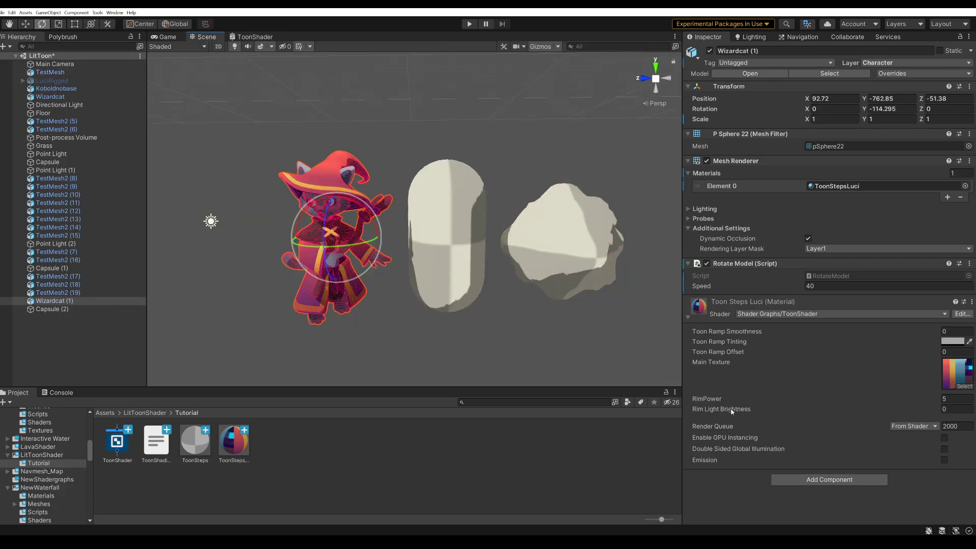
{"action": "left_click_drag", "start_coordinate": [731, 409], "coordinate": [802, 409]}
{"action": "left_click_drag", "start_coordinate": [786, 399], "coordinate": [747, 410]}
Raise Rim Light Brightness and lower RimPower on the capsule's Toon Steps material.
{"action": "left_click", "coordinate": [460, 231]}
{"action": "scroll", "coordinate": [837, 423], "scroll_direction": "down", "scroll_amount": 3}
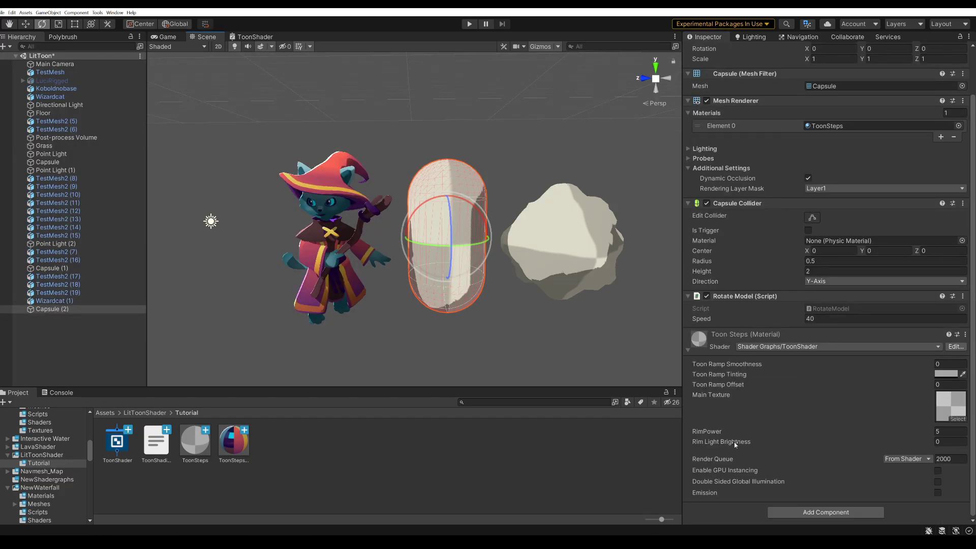
{"action": "left_click_drag", "start_coordinate": [741, 443], "coordinate": [807, 444]}
{"action": "left_click_drag", "start_coordinate": [715, 431], "coordinate": [647, 416]}
{"action": "left_click", "coordinate": [590, 319]}
Rotate the Directional Light to change the light direction and inspect the rim lighting on the models.
{"action": "scroll", "coordinate": [406, 254], "scroll_direction": "up", "scroll_amount": 2}
{"action": "left_click", "coordinate": [175, 221]}
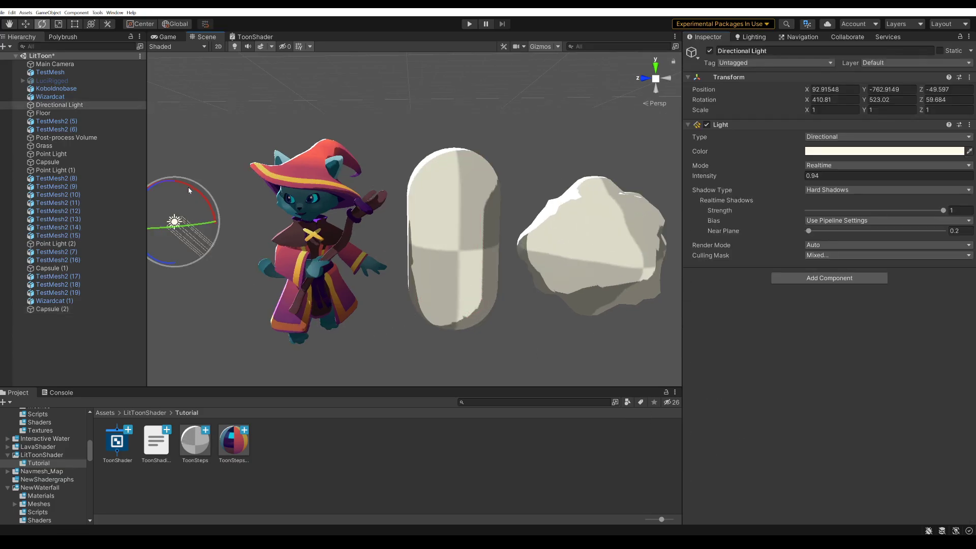
{"action": "mouse_move", "coordinate": [189, 191]}
{"action": "left_mouse_down"}
{"action": "mouse_move", "coordinate": [103, 220]}
{"action": "mouse_move", "coordinate": [250, 240]}
{"action": "mouse_move", "coordinate": [196, 241]}
{"action": "mouse_move", "coordinate": [131, 220]}
{"action": "left_mouse_up"}
{"action": "left_click", "coordinate": [482, 365]}
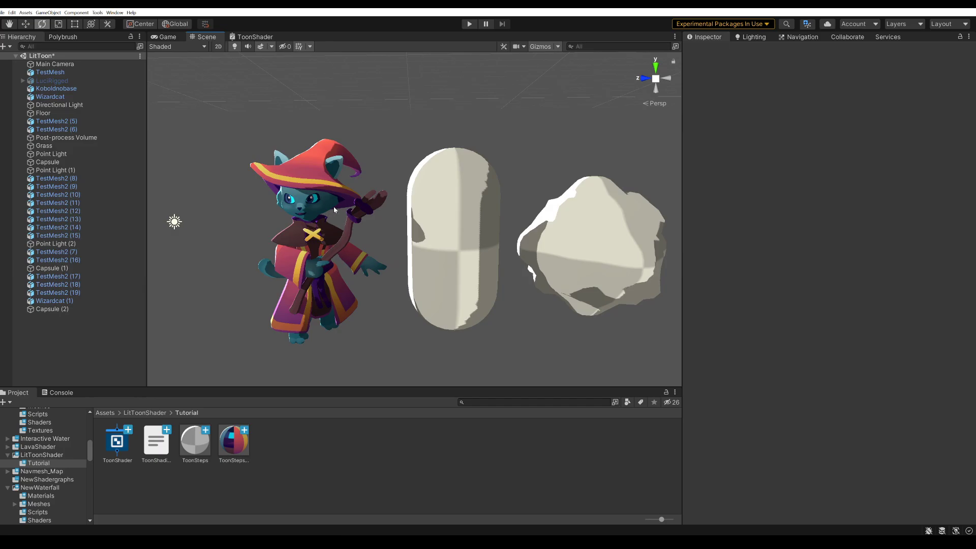
{"action": "scroll", "coordinate": [332, 200], "scroll_direction": "up", "scroll_amount": 5}
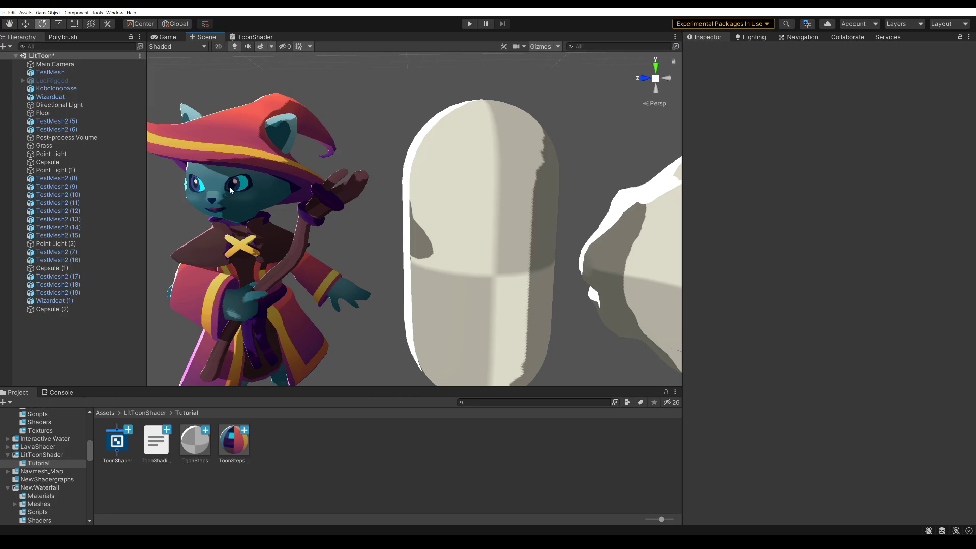
{"action": "scroll", "coordinate": [317, 208], "scroll_direction": "down", "scroll_amount": 5}
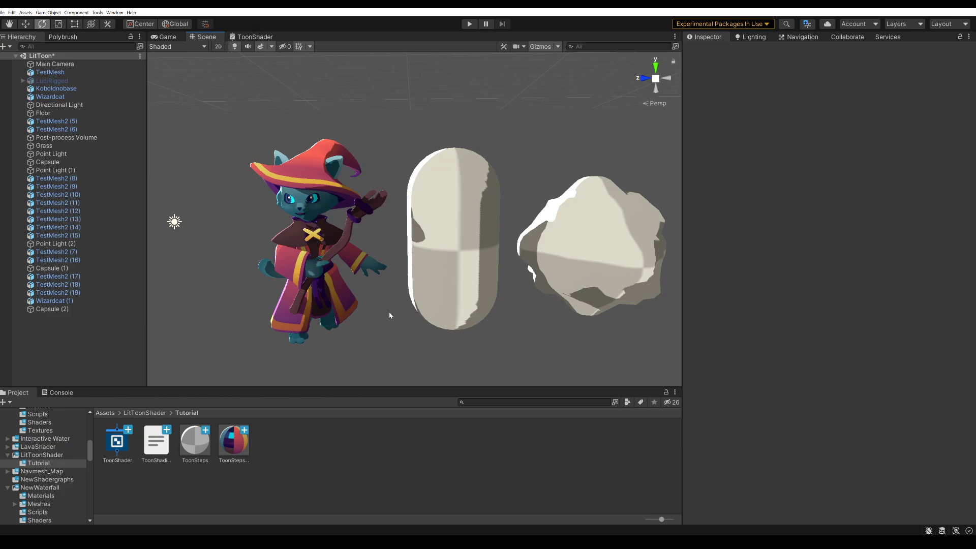
In the ToonShader graph, create a Texture 2D Asset node in the empty area below the Add node.
{"action": "left_click", "coordinate": [315, 215]}
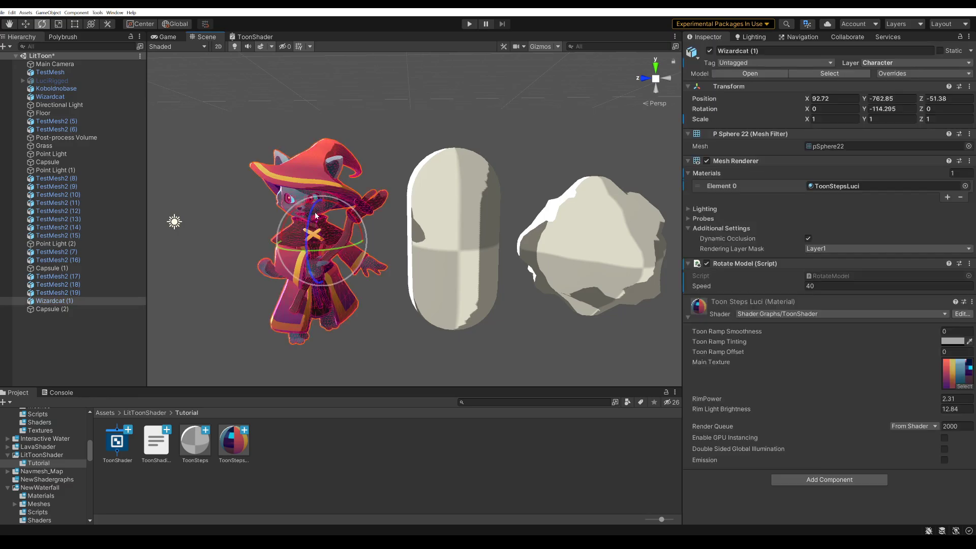
{"action": "left_click", "coordinate": [274, 198]}
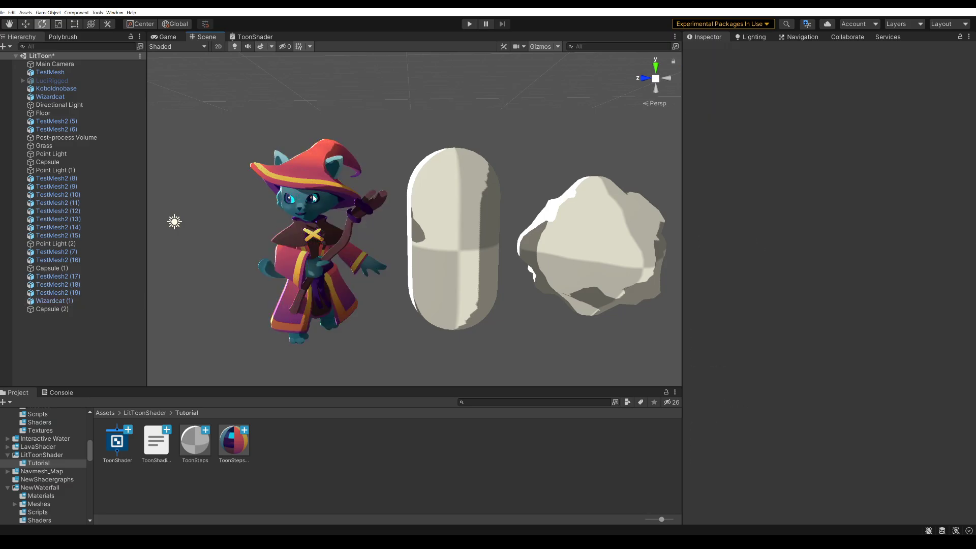
{"action": "left_click", "coordinate": [260, 38]}
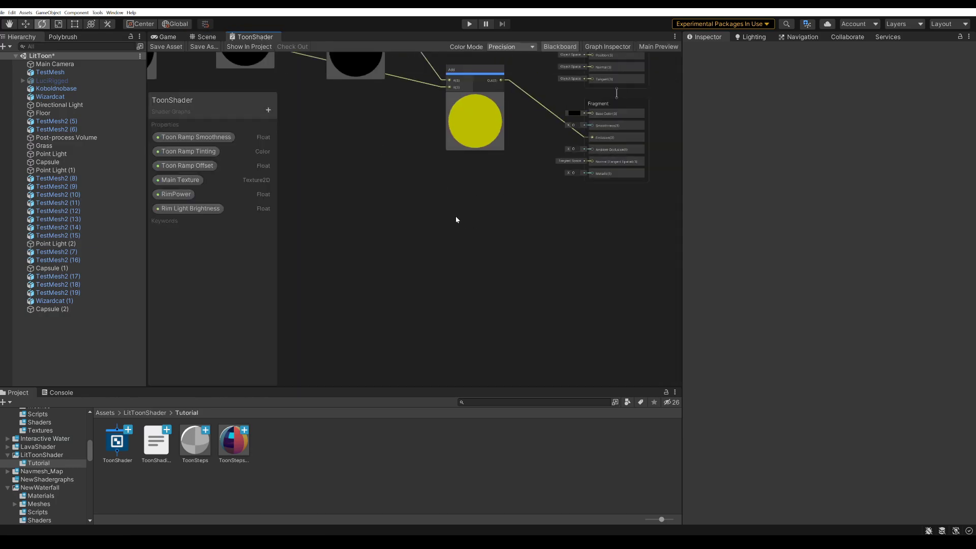
{"action": "right_click", "coordinate": [435, 219]}
{"action": "left_click", "coordinate": [445, 227]}
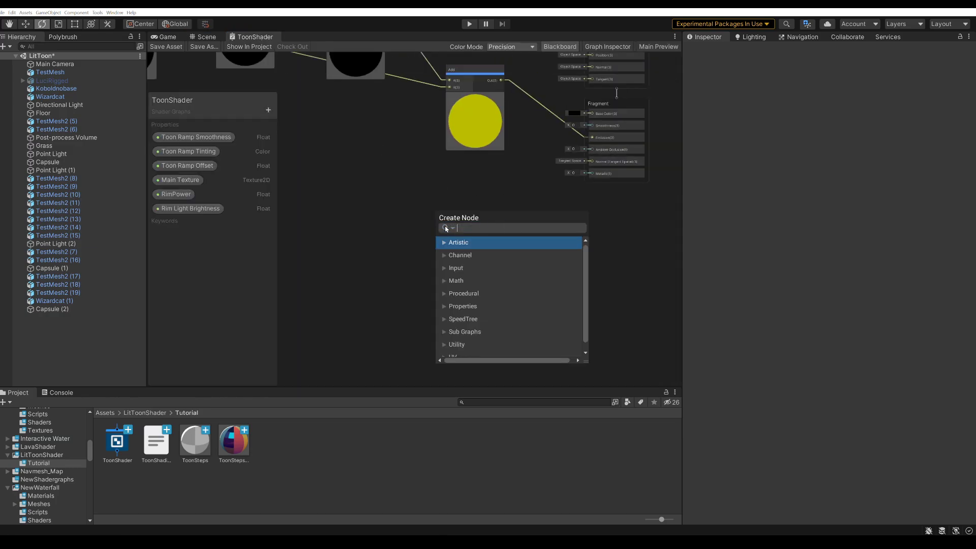
{"action": "type", "text": "text"}
{"action": "scroll", "coordinate": [486, 306], "scroll_direction": "down", "scroll_amount": 2}
{"action": "double_click", "coordinate": [487, 307]}
{"action": "left_click_drag", "start_coordinate": [461, 244], "coordinate": [402, 235]}
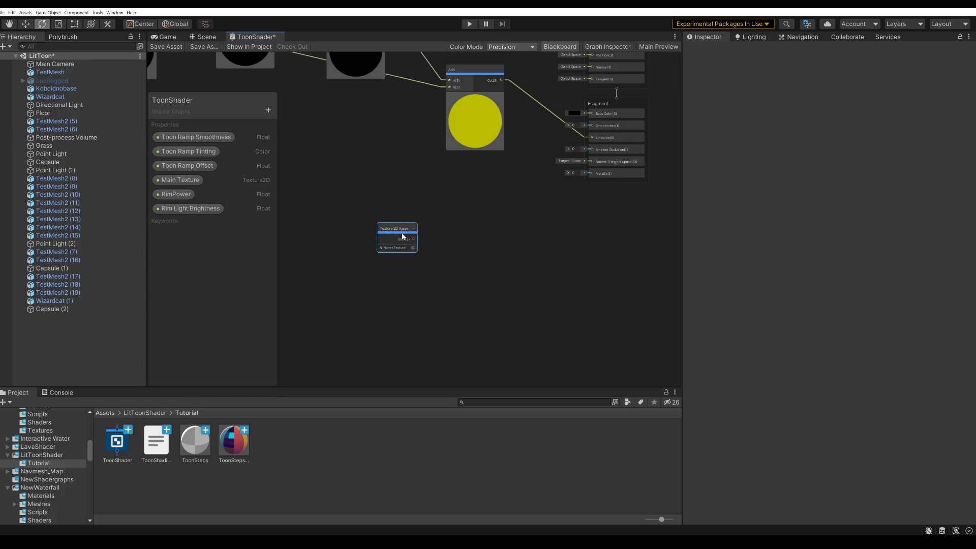
Convert the Texture 2D Asset node to an exposed property named Mask.
{"action": "right_click", "coordinate": [401, 238]}
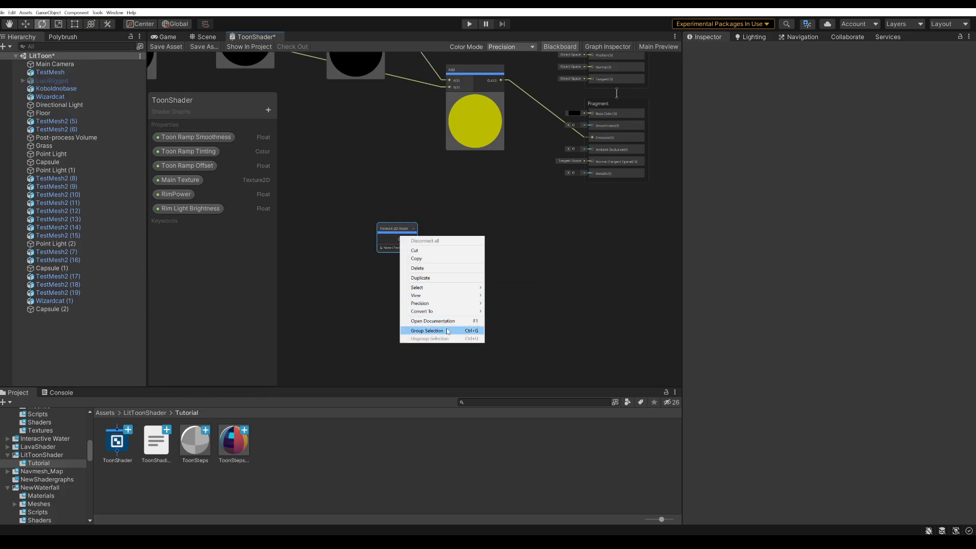
{"action": "mouse_move", "coordinate": [456, 316]}
{"action": "left_click", "coordinate": [505, 325]}
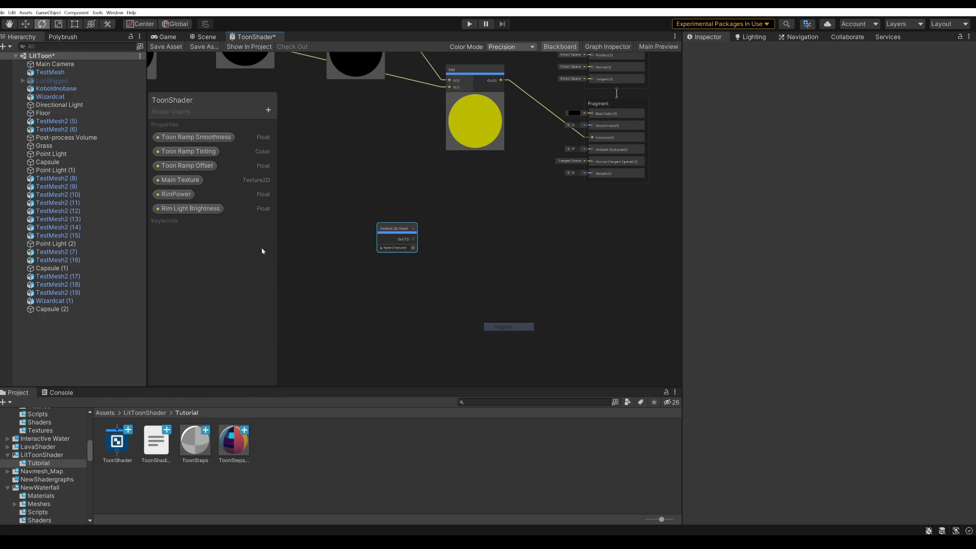
{"action": "type", "text": "Mask"}
{"action": "key", "text": "Return"}
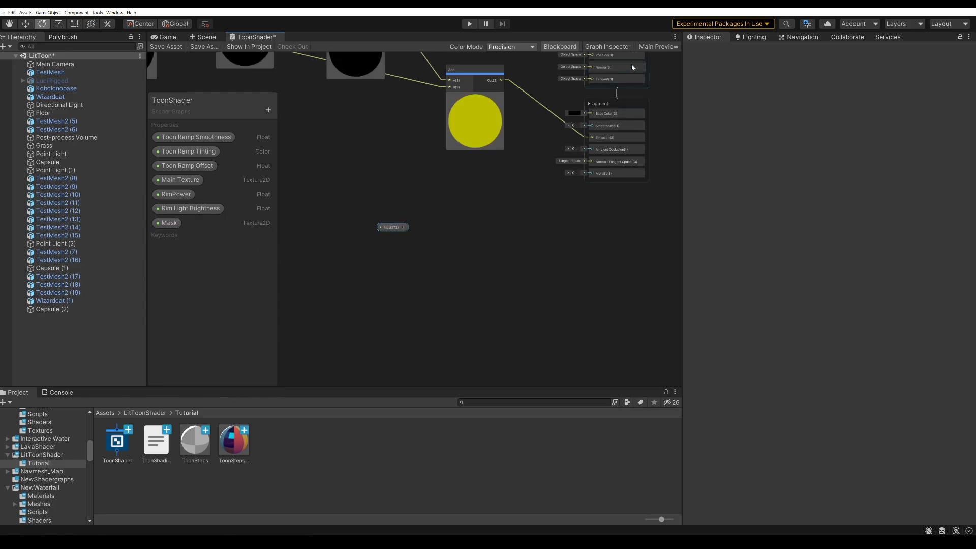
Set the Mask property's default texture mode to Black.
{"action": "left_click", "coordinate": [582, 47]}
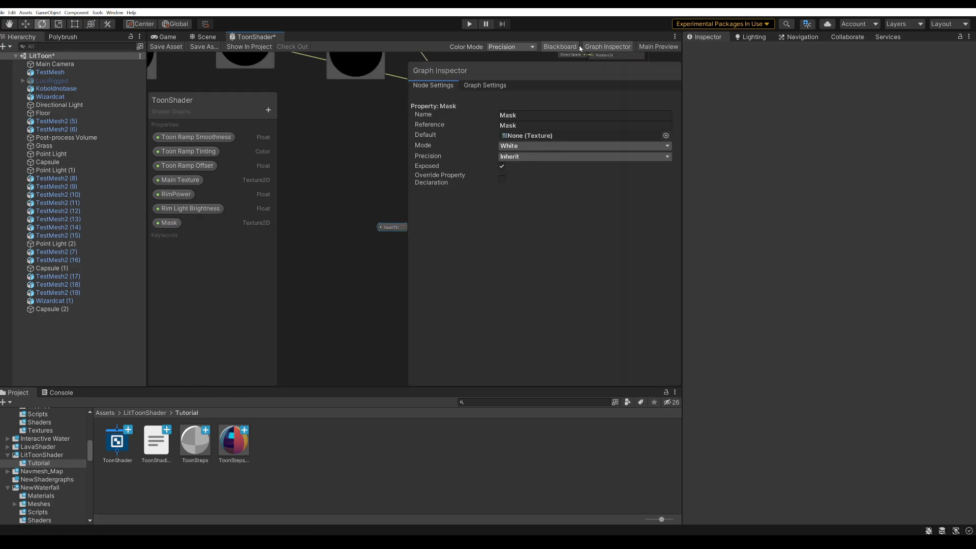
{"action": "left_click", "coordinate": [516, 147]}
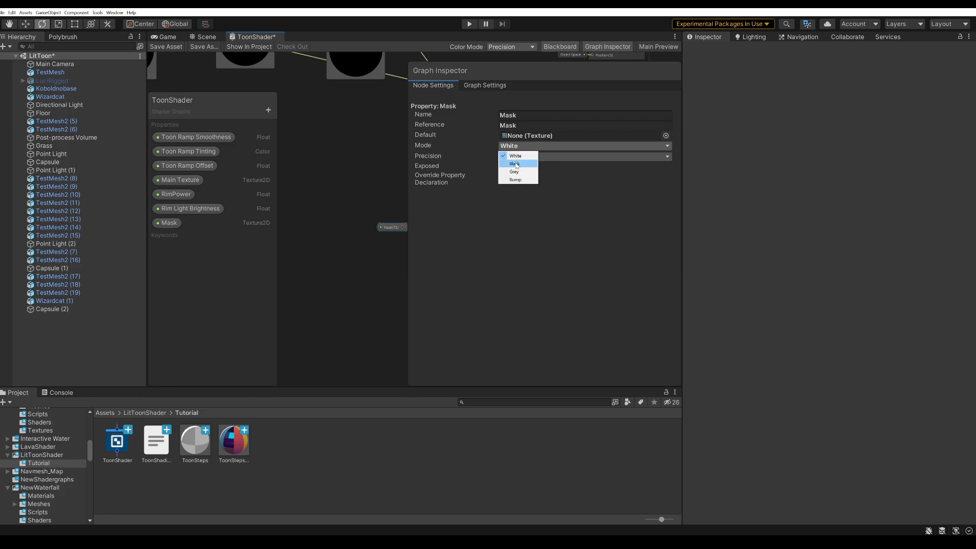
{"action": "left_click", "coordinate": [514, 164]}
{"action": "left_click", "coordinate": [607, 46]}
Create a Sample Texture 2D node and feed the Mask property into its Texture input.
{"action": "right_click", "coordinate": [446, 224]}
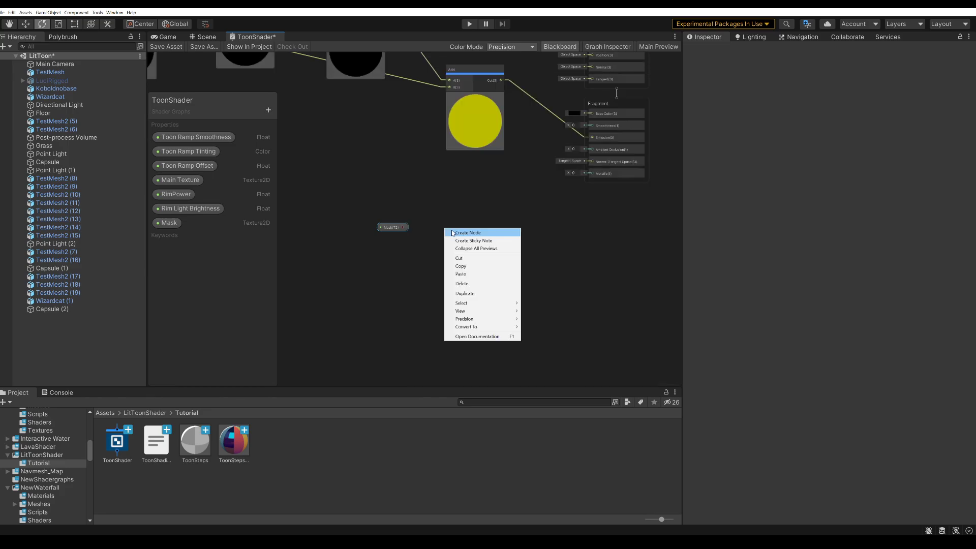
{"action": "left_click", "coordinate": [456, 229]}
{"action": "type", "text": "sample"}
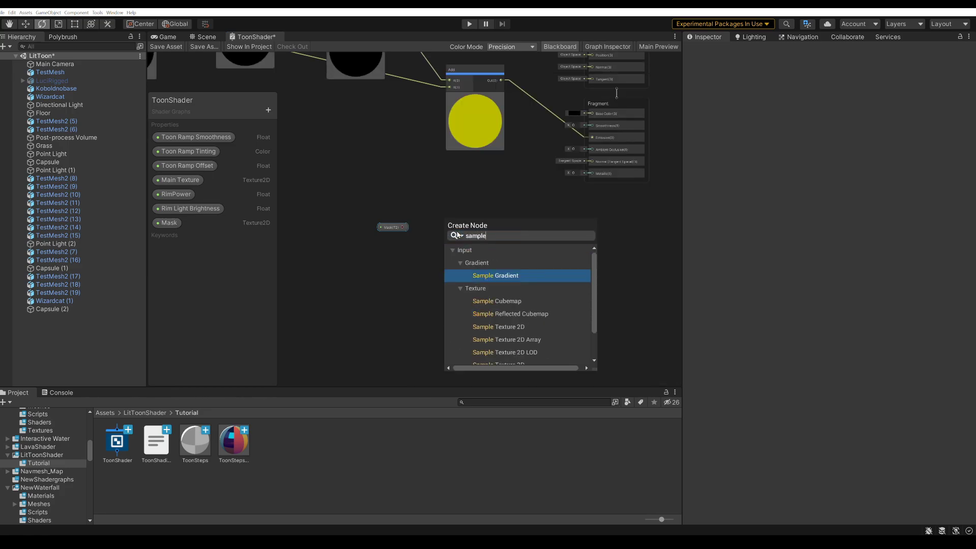
{"action": "double_click", "coordinate": [498, 331]}
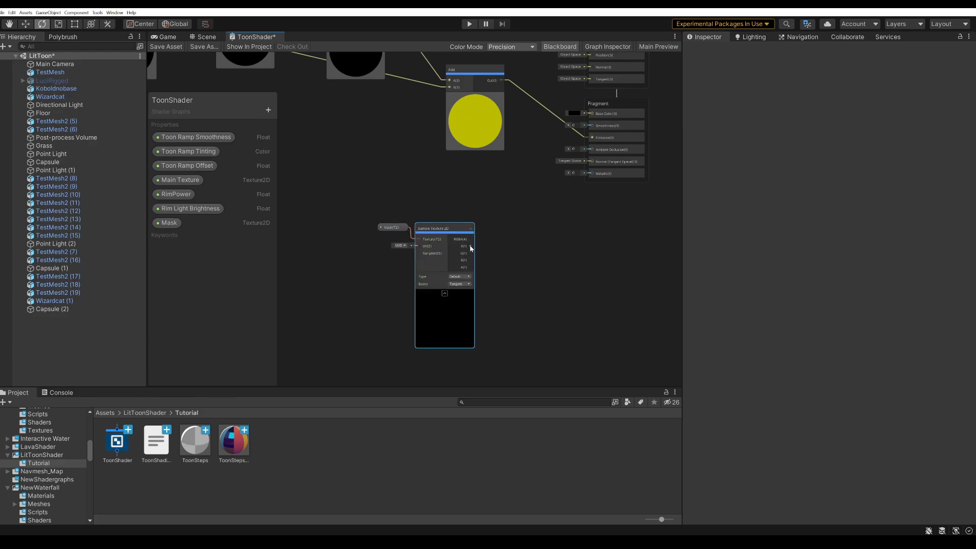
Create a Multiply node combining the mask sample's R channel with the main texture's sampled RGBA color.
{"action": "left_click_drag", "start_coordinate": [468, 248], "coordinate": [504, 227]}
{"action": "type", "text": "mu"}
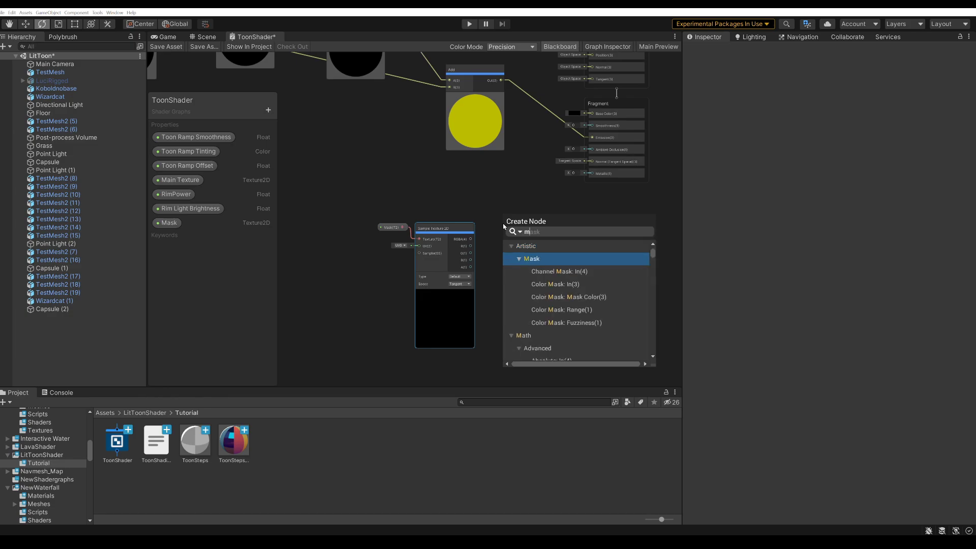
{"action": "left_click", "coordinate": [539, 277]}
{"action": "scroll", "coordinate": [530, 293], "scroll_direction": "down", "scroll_amount": 6}
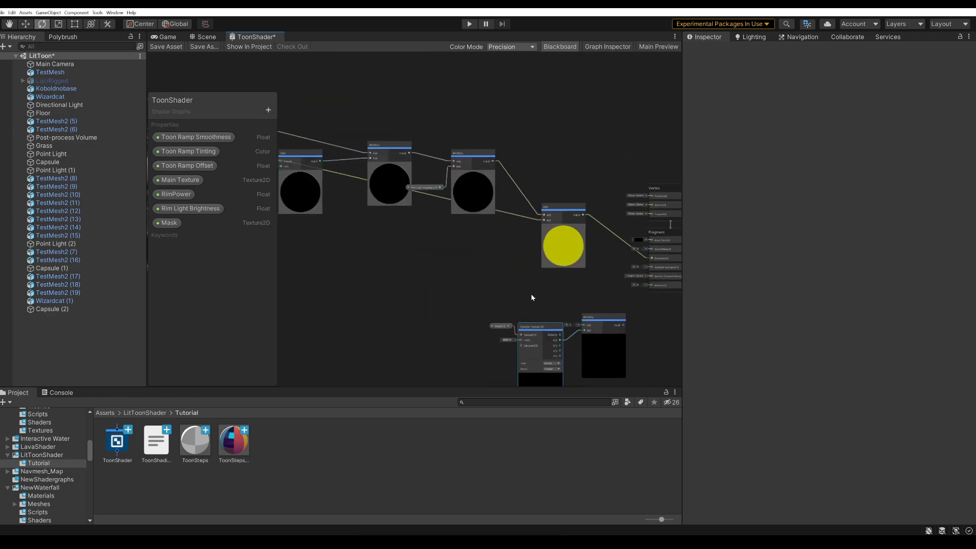
{"action": "middle_click_drag", "start_coordinate": [634, 296], "coordinate": [598, 296]}
{"action": "scroll", "coordinate": [638, 321], "scroll_direction": "up", "scroll_amount": 9}
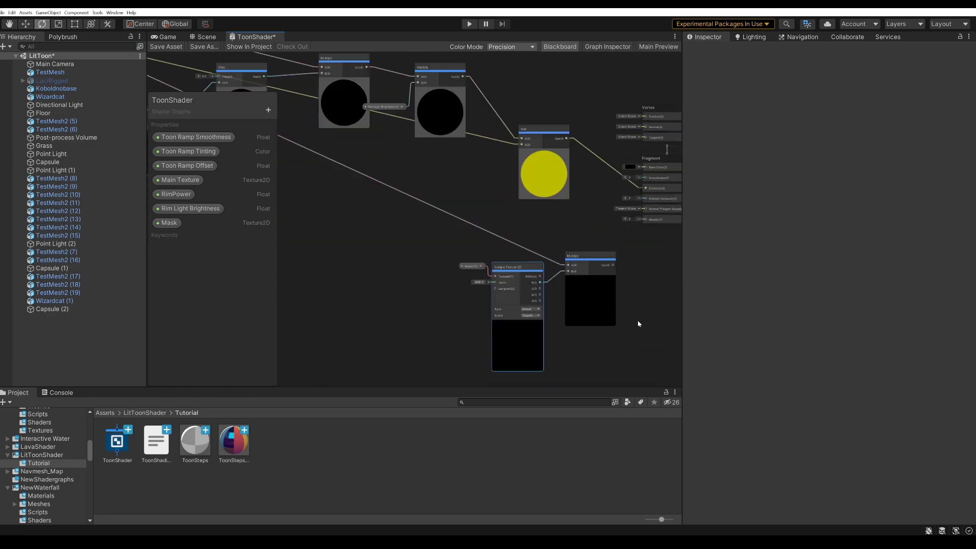
Add an Add node summing the masked color and the previous Add result, connect it to Fragment Emission, and save the graph.
{"action": "middle_click_drag", "start_coordinate": [591, 246], "coordinate": [525, 285]}
{"action": "scroll", "coordinate": [576, 255], "scroll_direction": "down", "scroll_amount": 3}
{"action": "left_click_drag", "start_coordinate": [526, 270], "coordinate": [554, 257]}
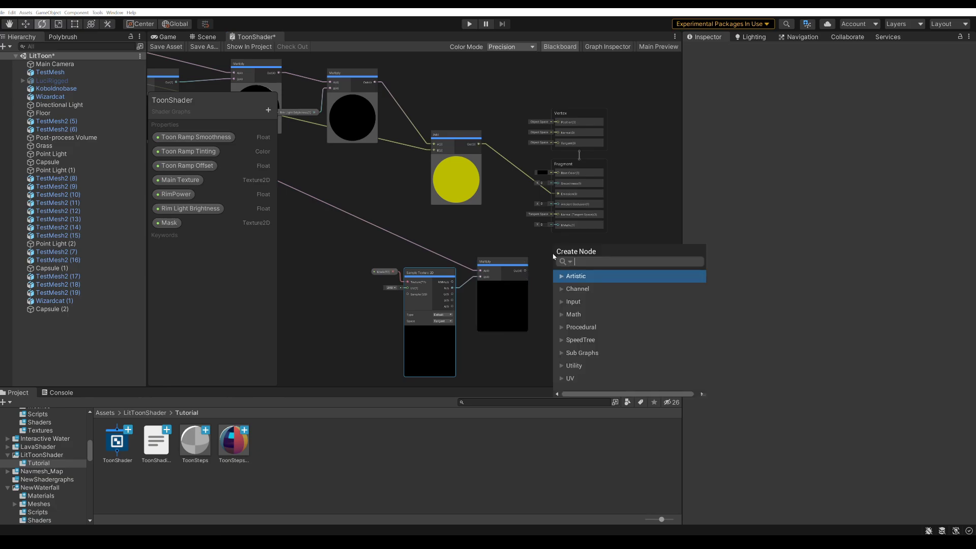
{"action": "type", "text": "add"}
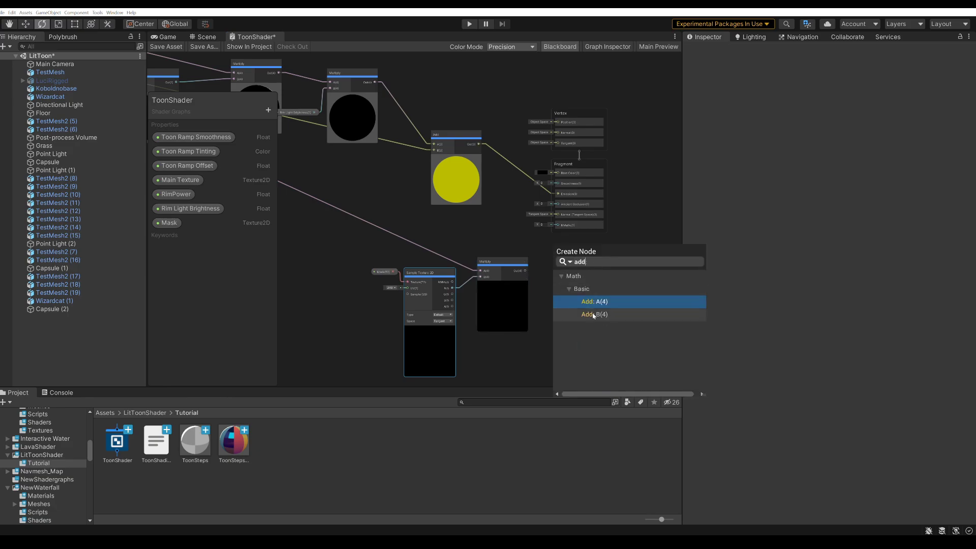
{"action": "key", "text": "Return"}
{"action": "left_click_drag", "start_coordinate": [585, 260], "coordinate": [557, 194]}
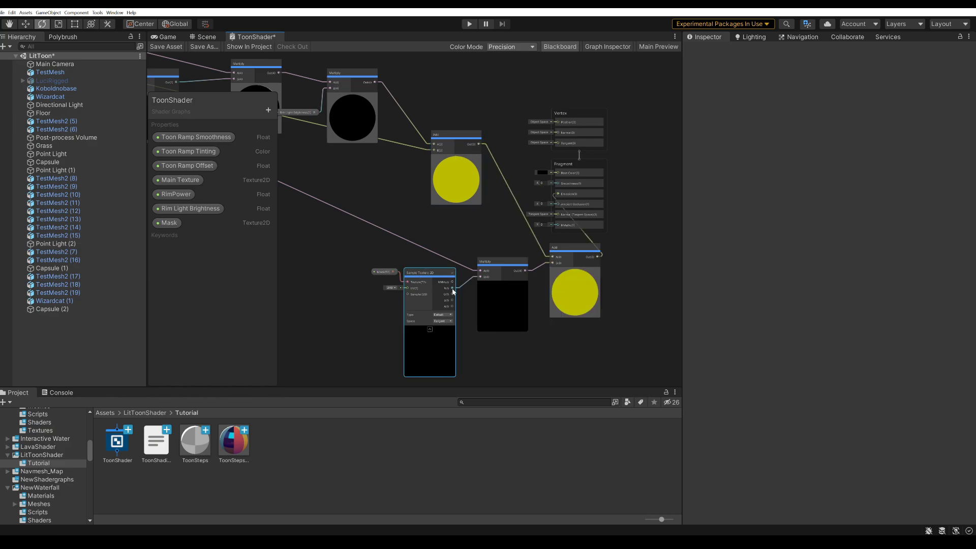
{"action": "scroll", "coordinate": [454, 292], "scroll_direction": "up", "scroll_amount": 3}
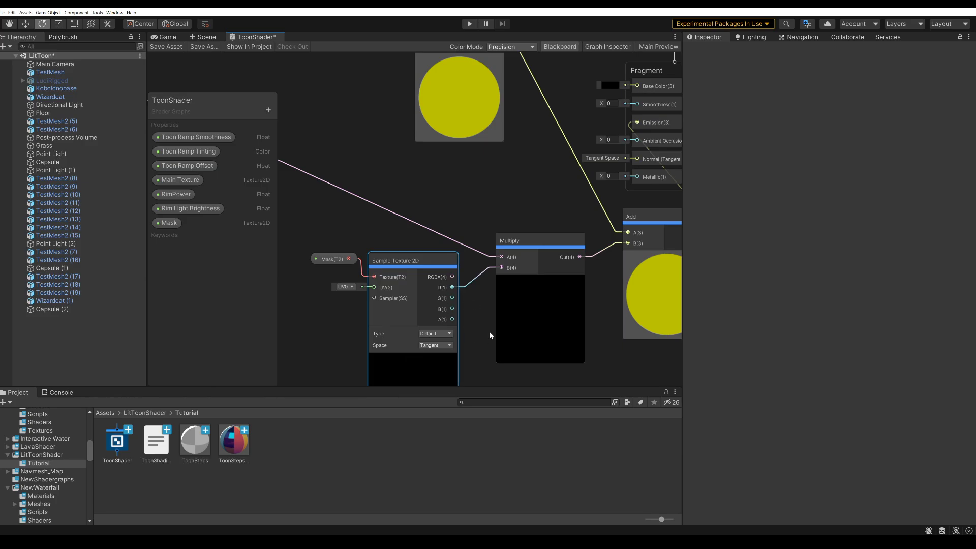
{"action": "scroll", "coordinate": [455, 297], "scroll_direction": "down", "scroll_amount": 3}
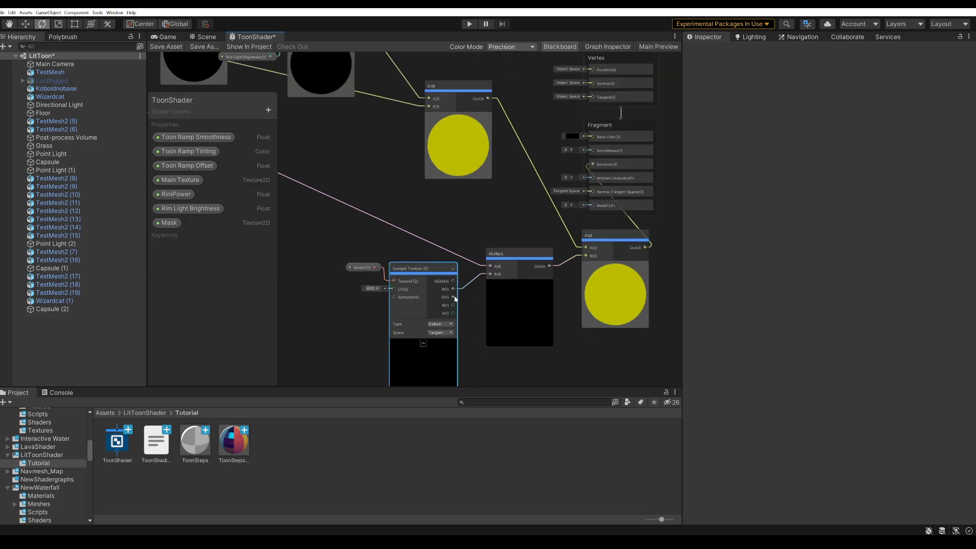
{"action": "left_click", "coordinate": [166, 46]}
In the Scene view, assign the black LuciWizard mask texture to Mask on the wizard cat's Toon Steps Luci material.
{"action": "left_click", "coordinate": [208, 37]}
{"action": "left_click", "coordinate": [313, 236]}
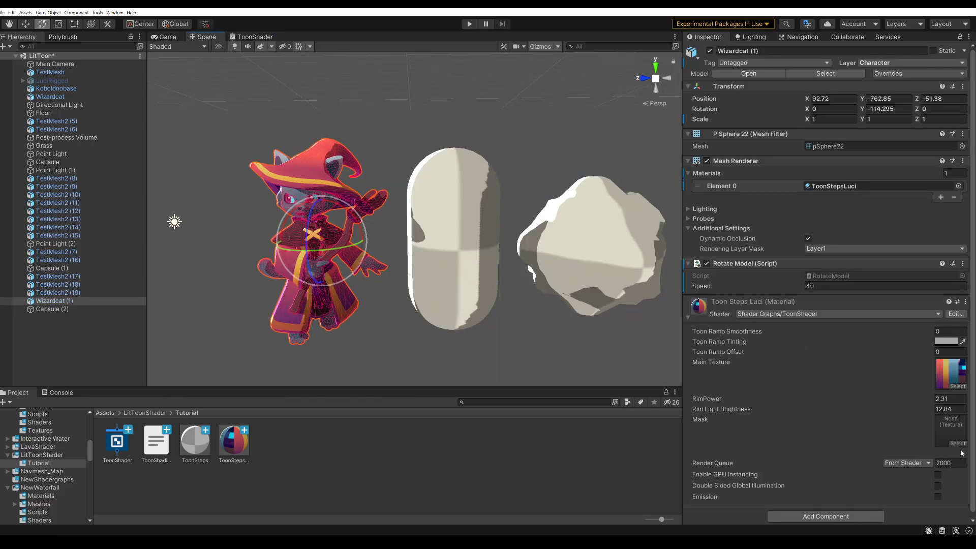
{"action": "left_click", "coordinate": [960, 445]}
{"action": "scroll", "coordinate": [876, 393], "scroll_direction": "down", "scroll_amount": 5}
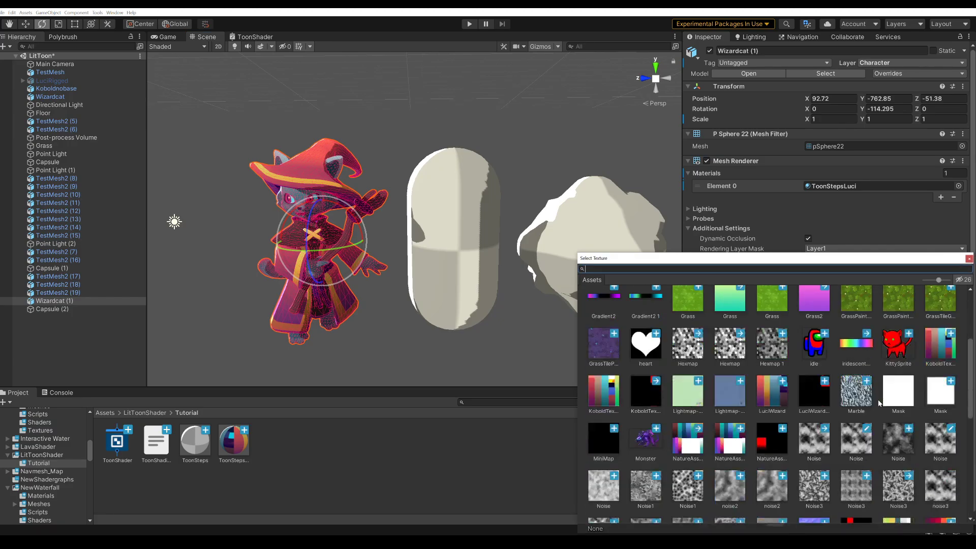
{"action": "left_click", "coordinate": [815, 305]}
{"action": "left_click", "coordinate": [377, 278]}
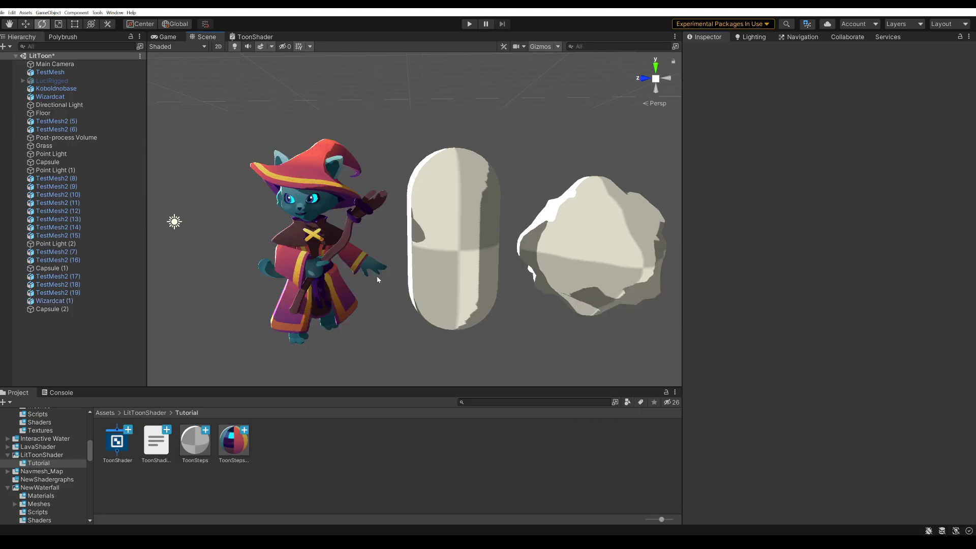
Rotate the Directional Light and inspect the wizard cat's masked emission and the toon shading on all models.
{"action": "middle_click_drag", "start_coordinate": [377, 279], "coordinate": [446, 289]}
{"action": "scroll", "coordinate": [410, 216], "scroll_direction": "up", "scroll_amount": 8}
{"action": "scroll", "coordinate": [410, 216], "scroll_direction": "down", "scroll_amount": 4}
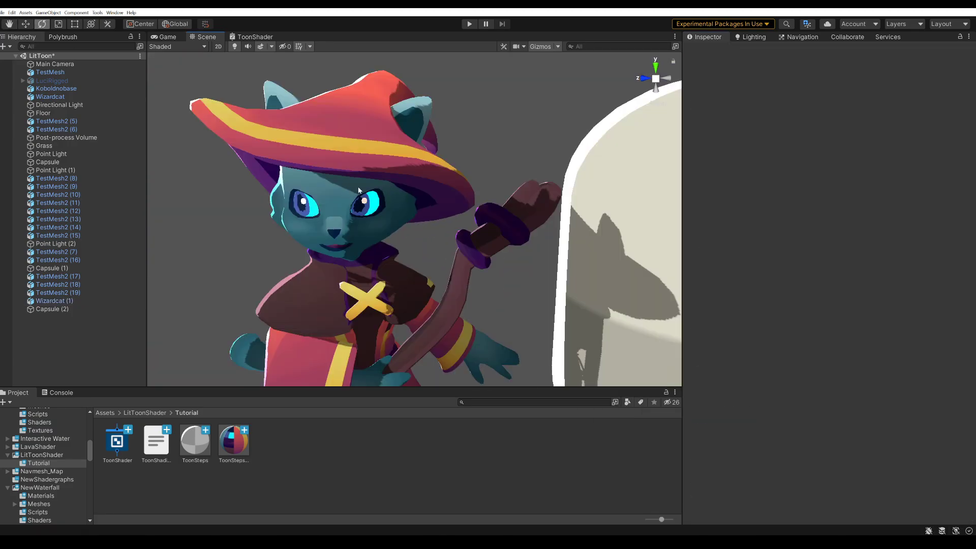
{"action": "scroll", "coordinate": [379, 206], "scroll_direction": "down", "scroll_amount": 3}
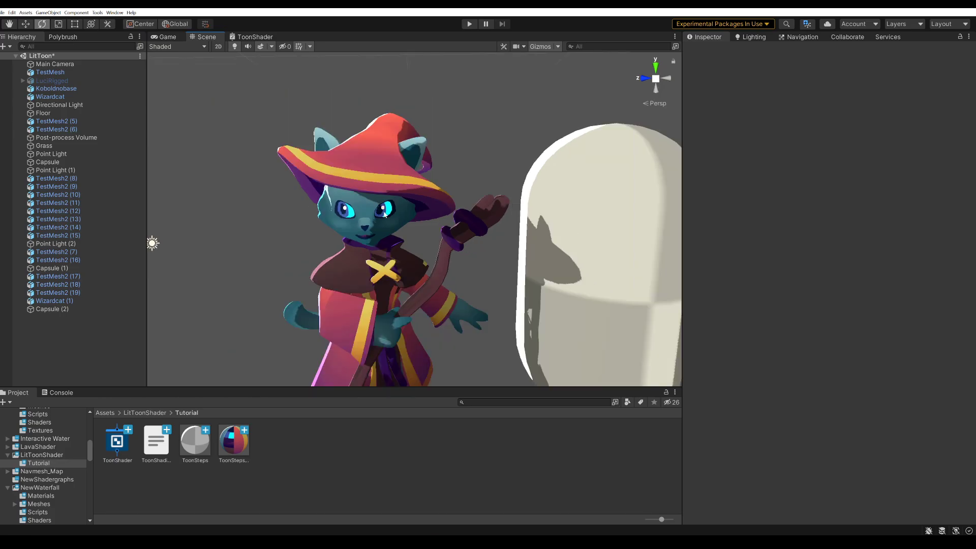
{"action": "left_click", "coordinate": [153, 244]}
{"action": "scroll", "coordinate": [199, 216], "scroll_direction": "down", "scroll_amount": 2}
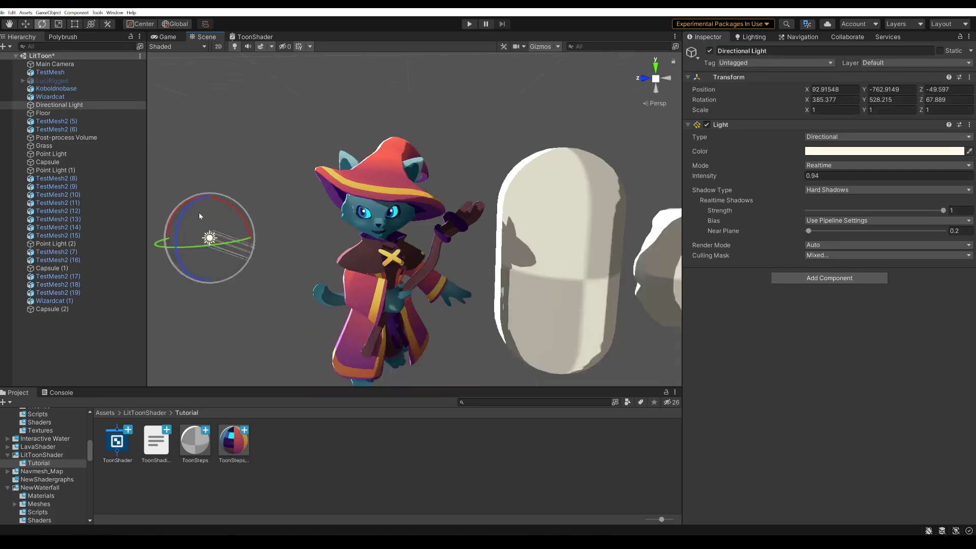
{"action": "mouse_move", "coordinate": [227, 207]}
{"action": "left_mouse_down"}
{"action": "mouse_move", "coordinate": [299, 279]}
{"action": "mouse_move", "coordinate": [227, 201]}
{"action": "left_mouse_up"}
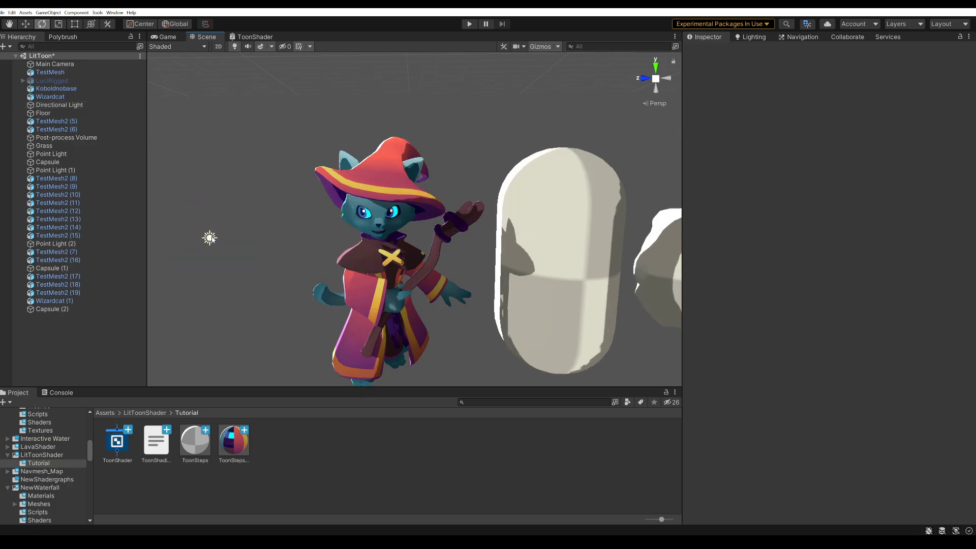
{"action": "left_click", "coordinate": [209, 237]}
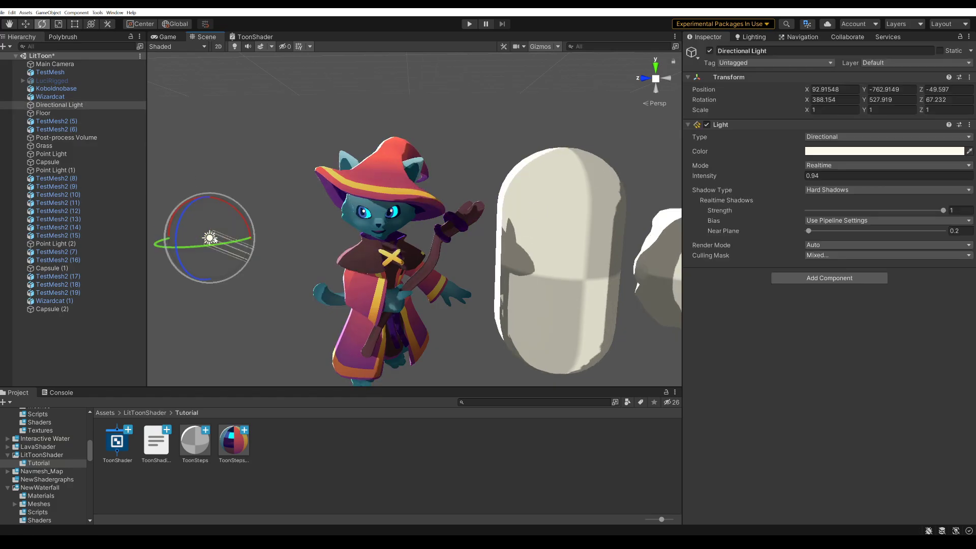
{"action": "mouse_move", "coordinate": [228, 207]}
{"action": "left_mouse_down"}
{"action": "mouse_move", "coordinate": [316, 256]}
{"action": "mouse_move", "coordinate": [447, 305]}
{"action": "mouse_move", "coordinate": [309, 235]}
{"action": "mouse_move", "coordinate": [386, 275]}
{"action": "mouse_move", "coordinate": [328, 252]}
{"action": "left_mouse_up"}
{"action": "scroll", "coordinate": [410, 284], "scroll_direction": "down", "scroll_amount": 5}
{"action": "left_click", "coordinate": [514, 320]}
{"action": "middle_click_drag", "start_coordinate": [514, 320], "coordinate": [495, 315]}
{"action": "scroll", "coordinate": [495, 315], "scroll_direction": "up", "scroll_amount": 2}
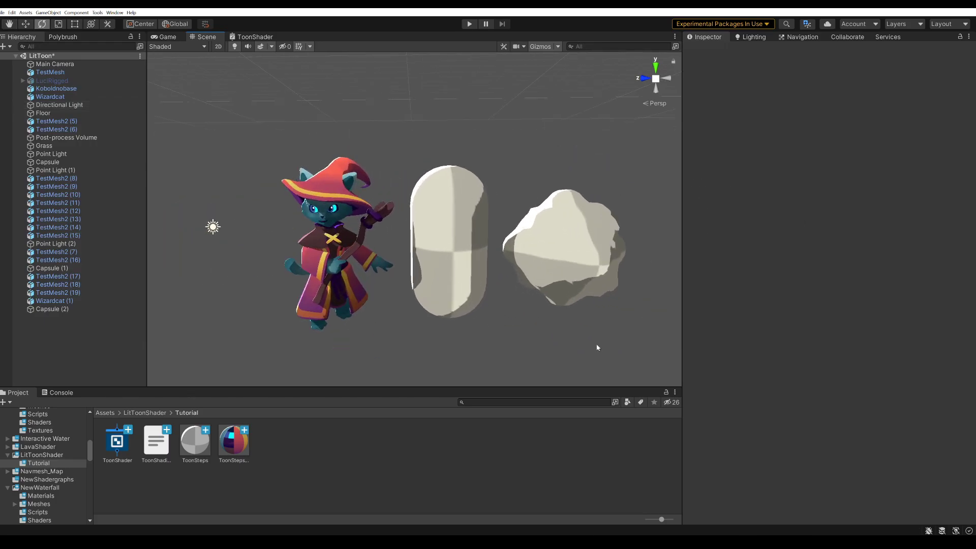